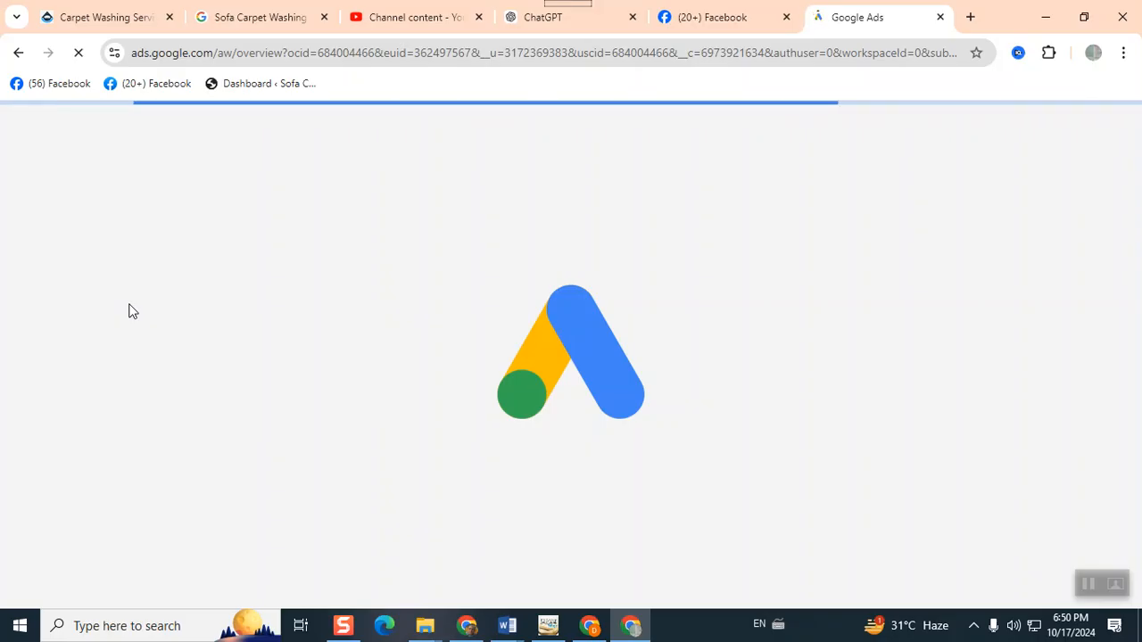
{"action": "left_click", "coordinate": [718, 29]}
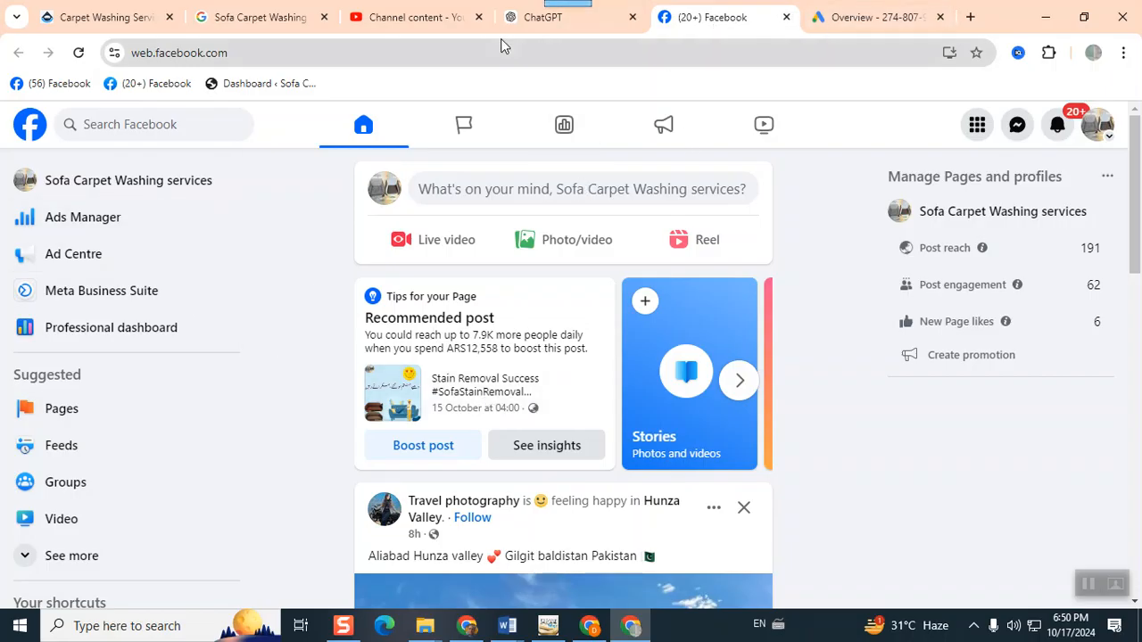
{"action": "left_click", "coordinate": [259, 27]}
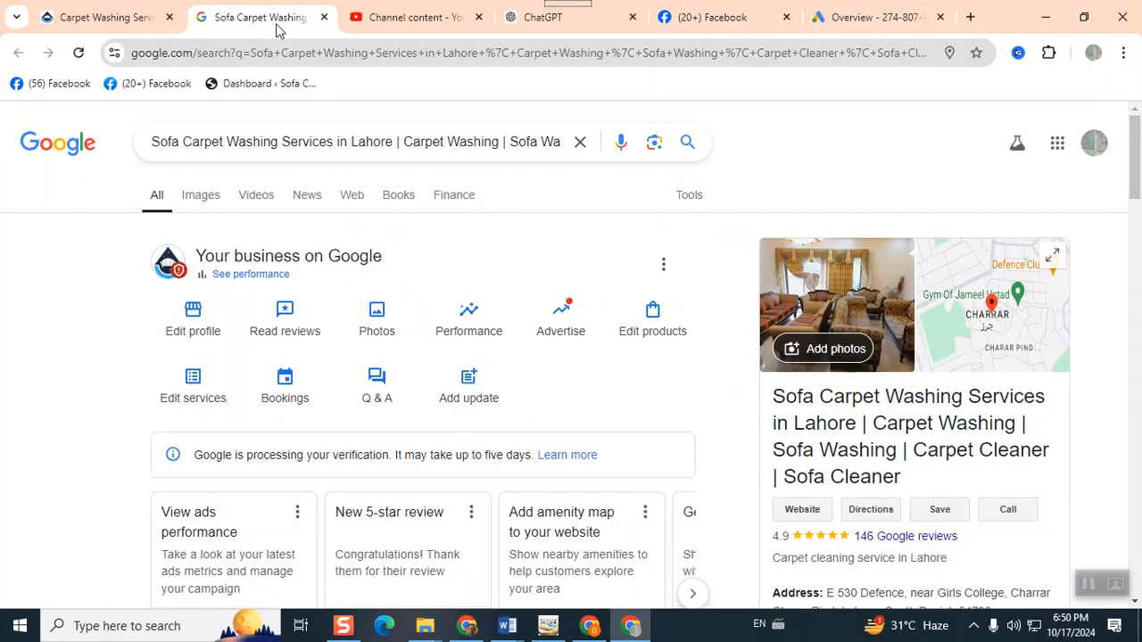
{"action": "left_click", "coordinate": [903, 17]}
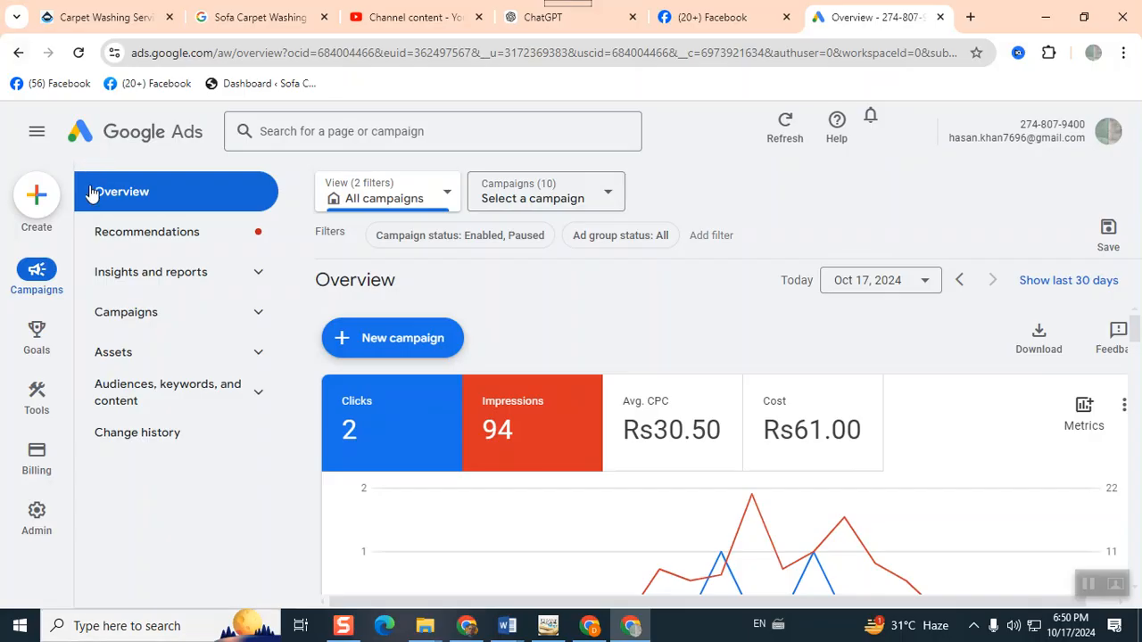
Step: Start a new campaign with the Awareness and consideration objective and the Video campaign type
{"action": "left_click", "coordinate": [400, 346]}
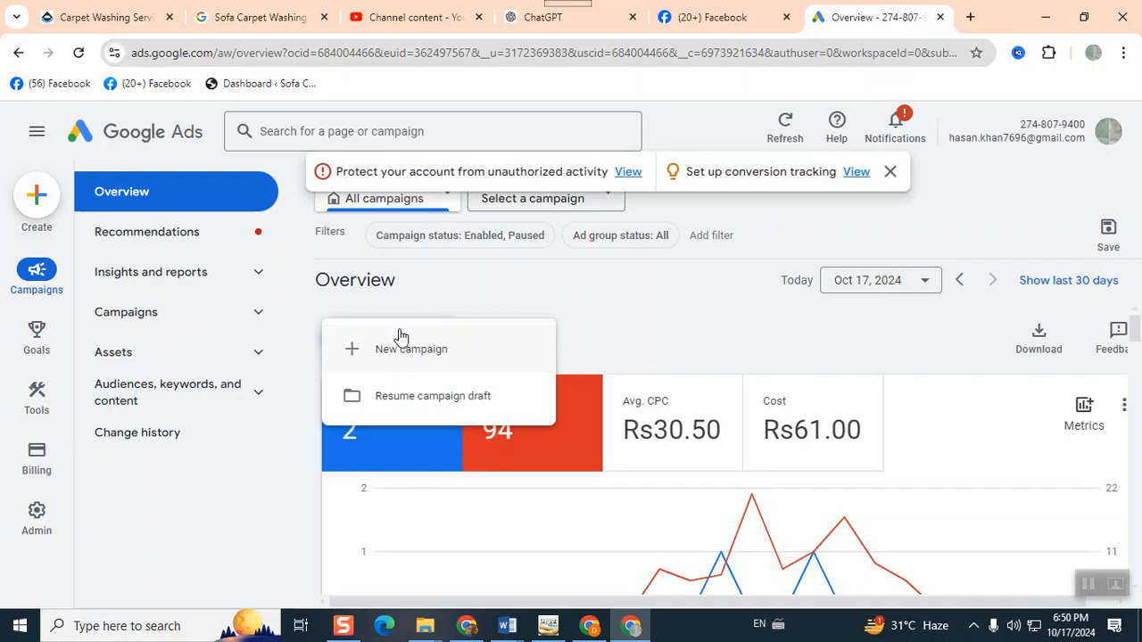
{"action": "left_click", "coordinate": [394, 350]}
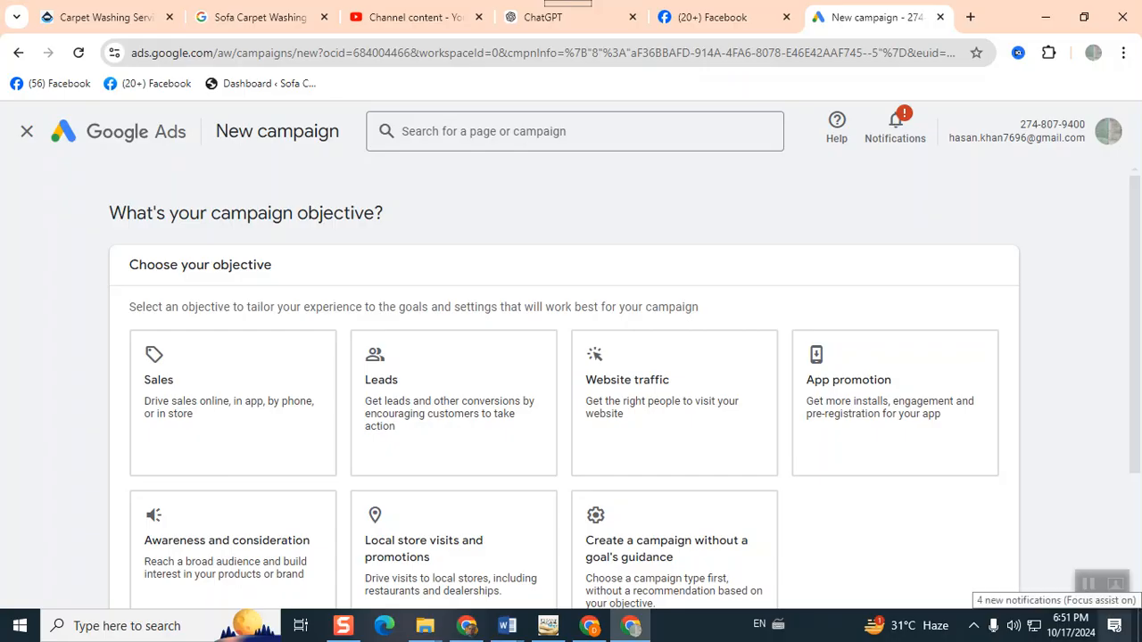
{"action": "scroll", "coordinate": [196, 522], "scroll_direction": "down", "scroll_amount": 2}
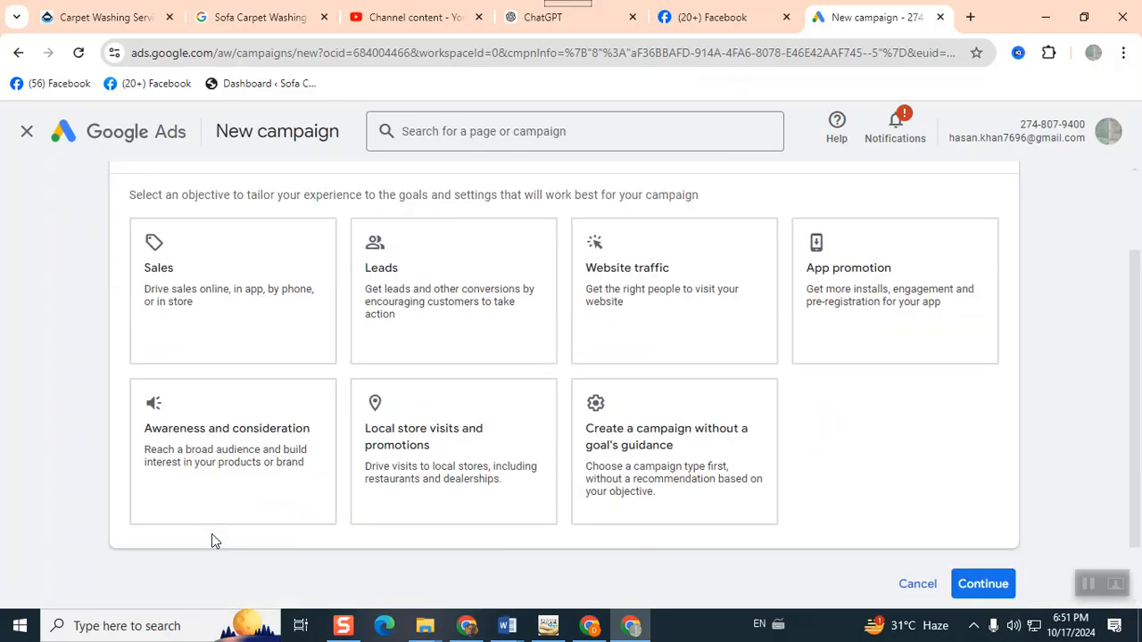
{"action": "left_click", "coordinate": [221, 434]}
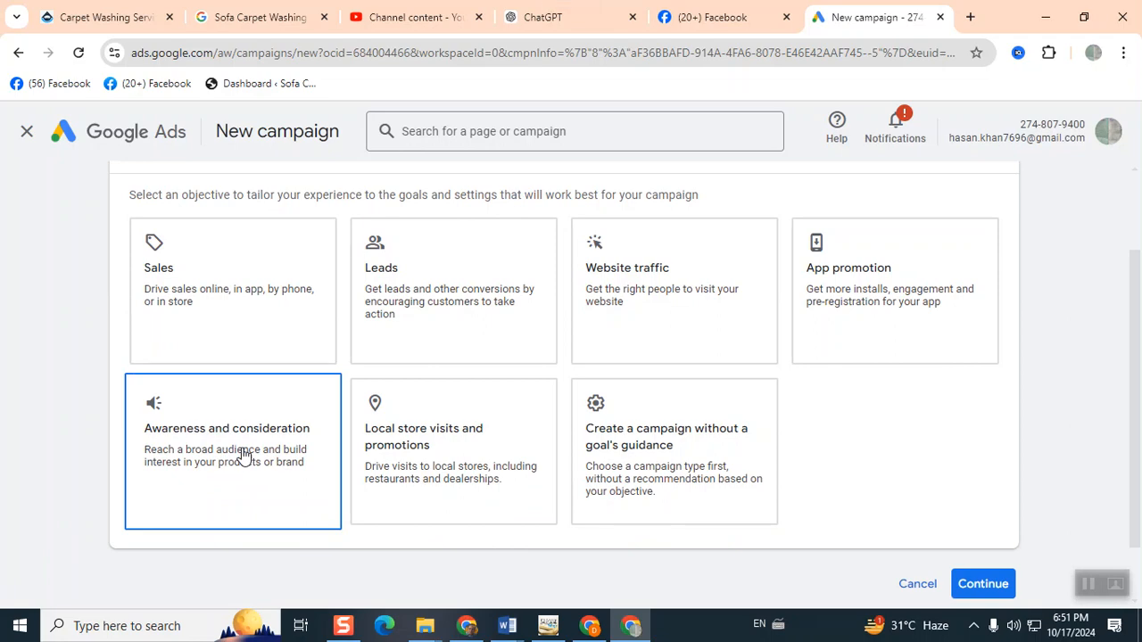
{"action": "scroll", "coordinate": [243, 455], "scroll_direction": "down", "scroll_amount": 3}
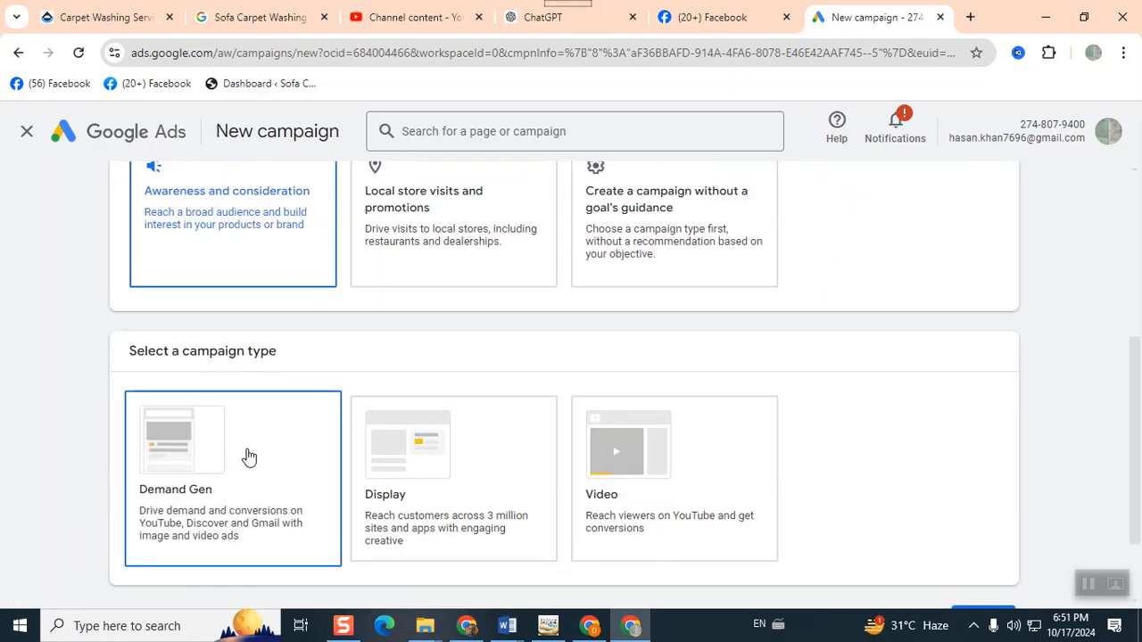
{"action": "left_click", "coordinate": [652, 491]}
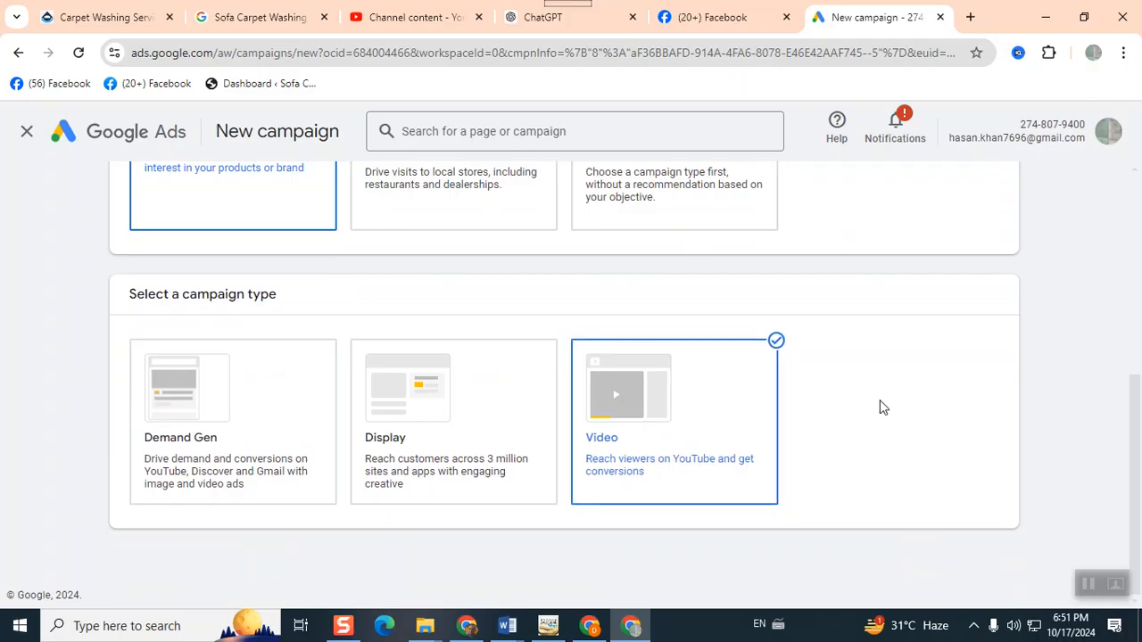
Step: Choose the YouTube subscriptions and engagements campaign subtype and continue to the campaign settings
{"action": "scroll", "coordinate": [879, 408], "scroll_direction": "down", "scroll_amount": 1}
{"action": "scroll", "coordinate": [882, 407], "scroll_direction": "down", "scroll_amount": 1}
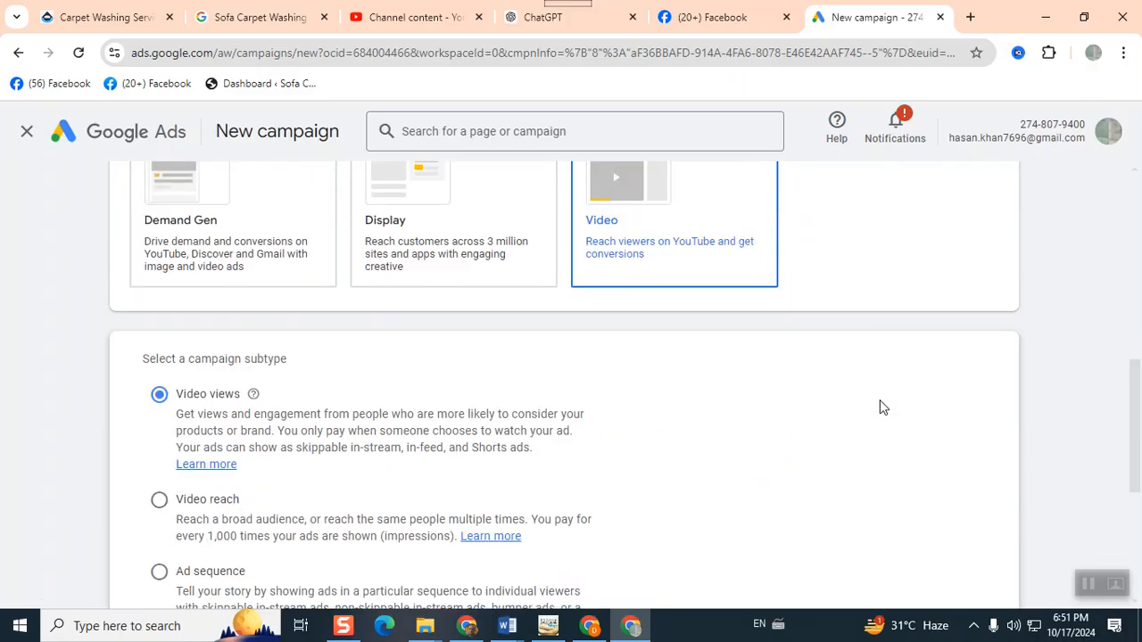
{"action": "scroll", "coordinate": [879, 408], "scroll_direction": "down", "scroll_amount": 1}
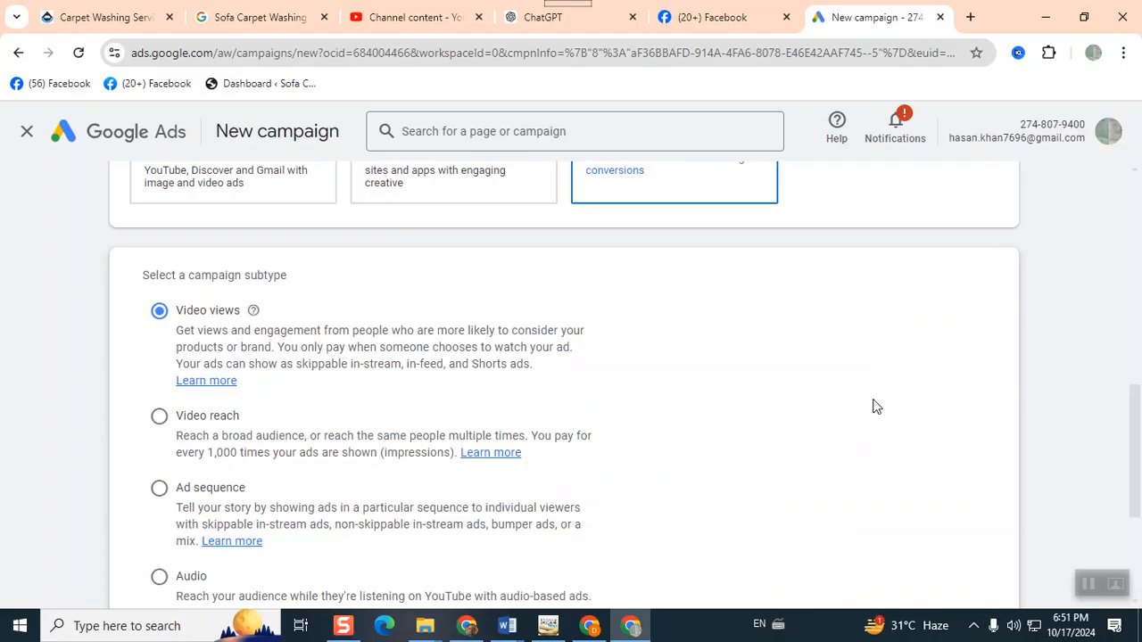
{"action": "scroll", "coordinate": [875, 406], "scroll_direction": "down", "scroll_amount": 1}
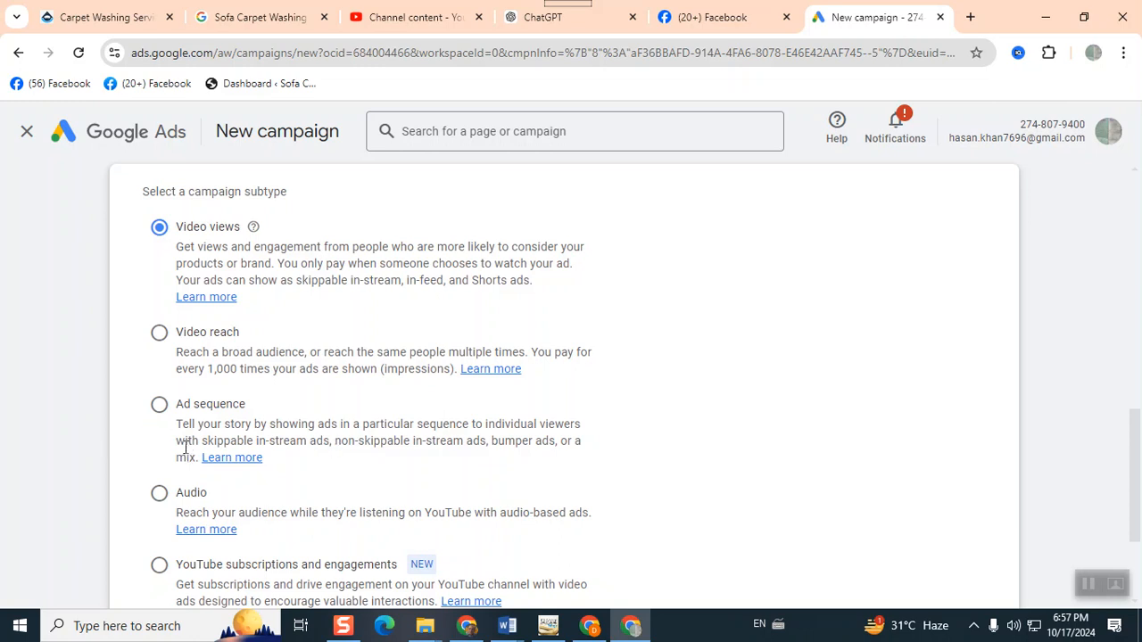
{"action": "scroll", "coordinate": [188, 459], "scroll_direction": "down", "scroll_amount": 2}
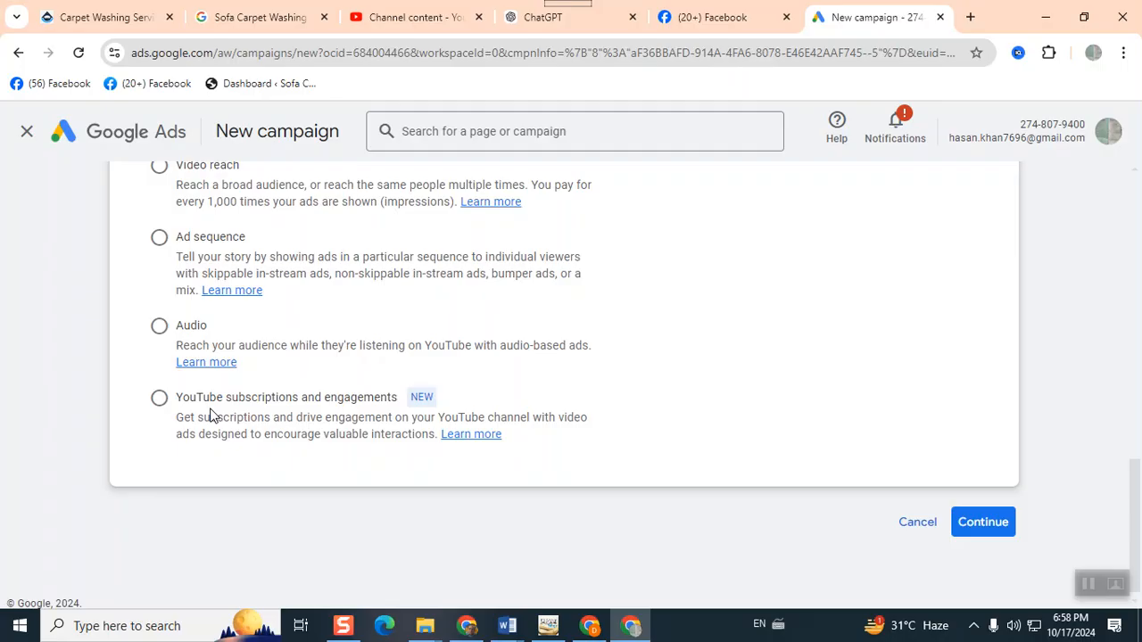
{"action": "left_click", "coordinate": [162, 400]}
{"action": "left_click", "coordinate": [994, 526]}
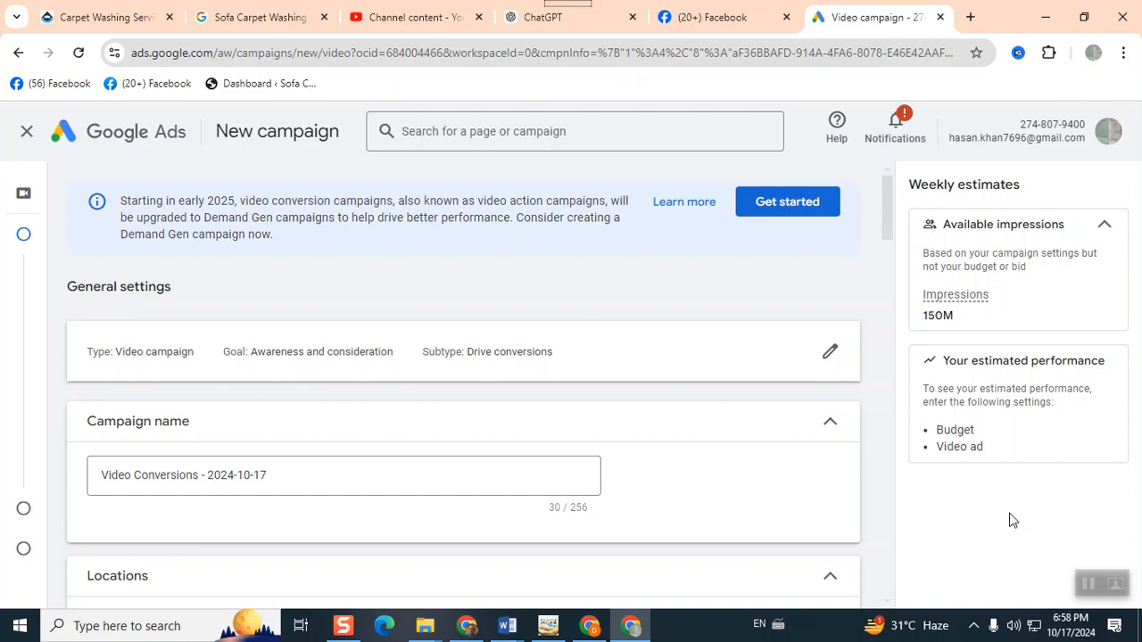
Step: Rename the campaign as "Subscribers"
{"action": "scroll", "coordinate": [444, 335], "scroll_direction": "down", "scroll_amount": 1}
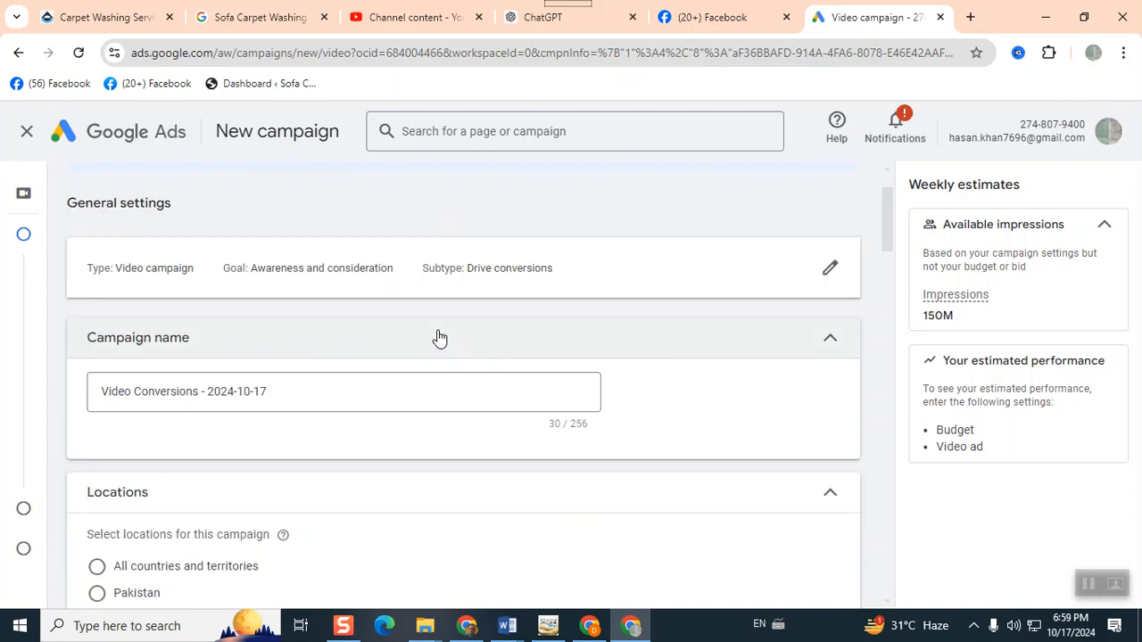
{"action": "left_click_drag", "start_coordinate": [275, 396], "coordinate": [111, 437]}
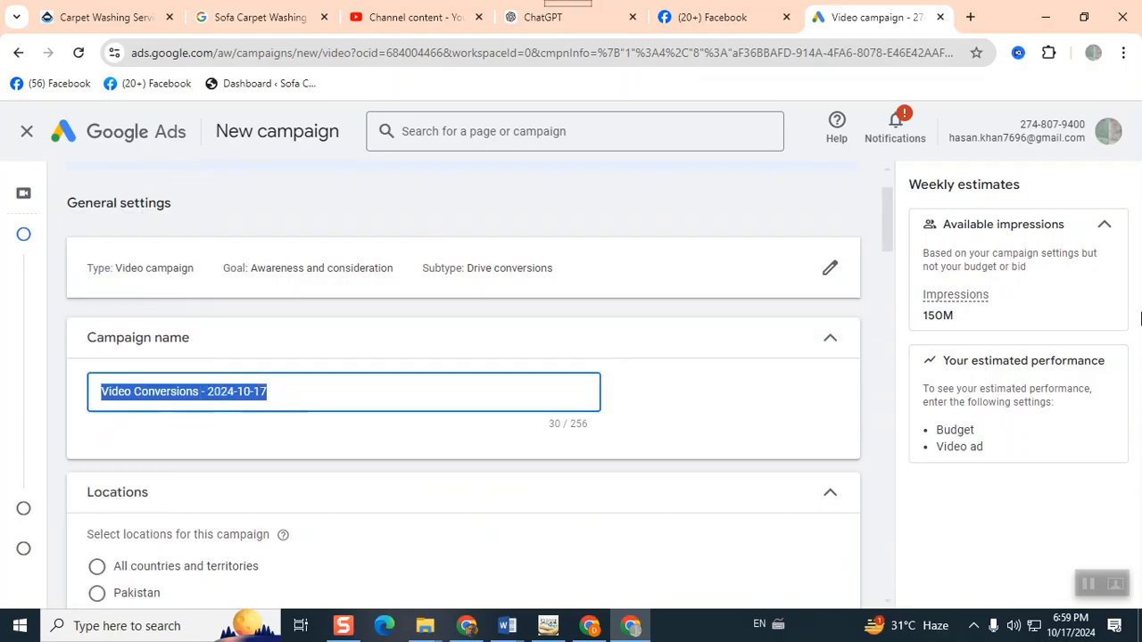
{"action": "type", "text": "Su"}
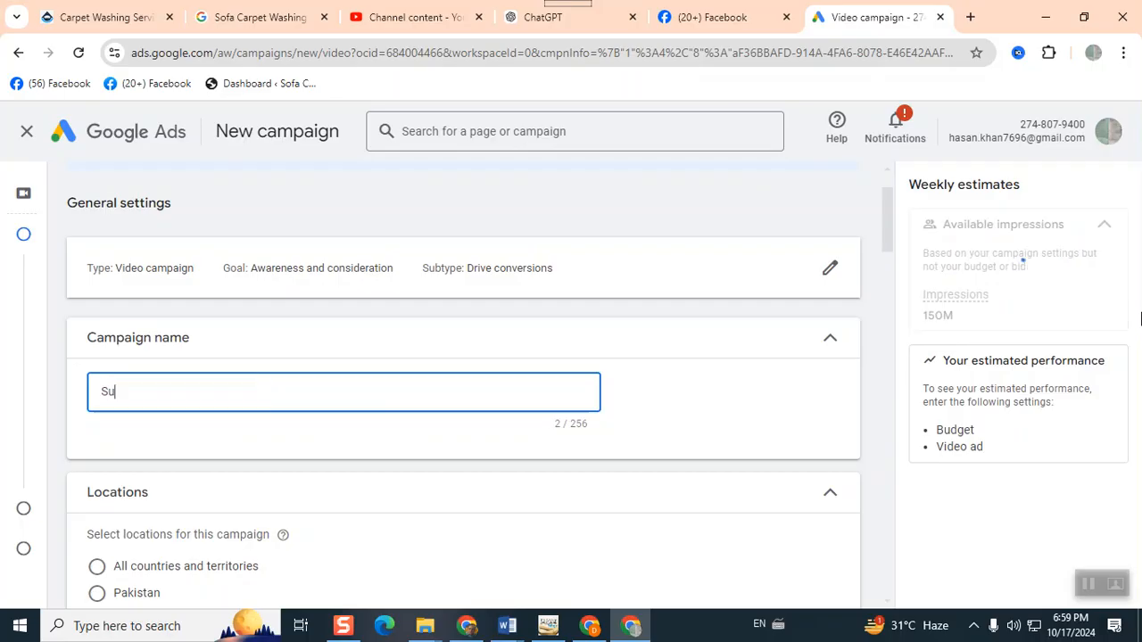
{"action": "type", "text": "bscribers"}
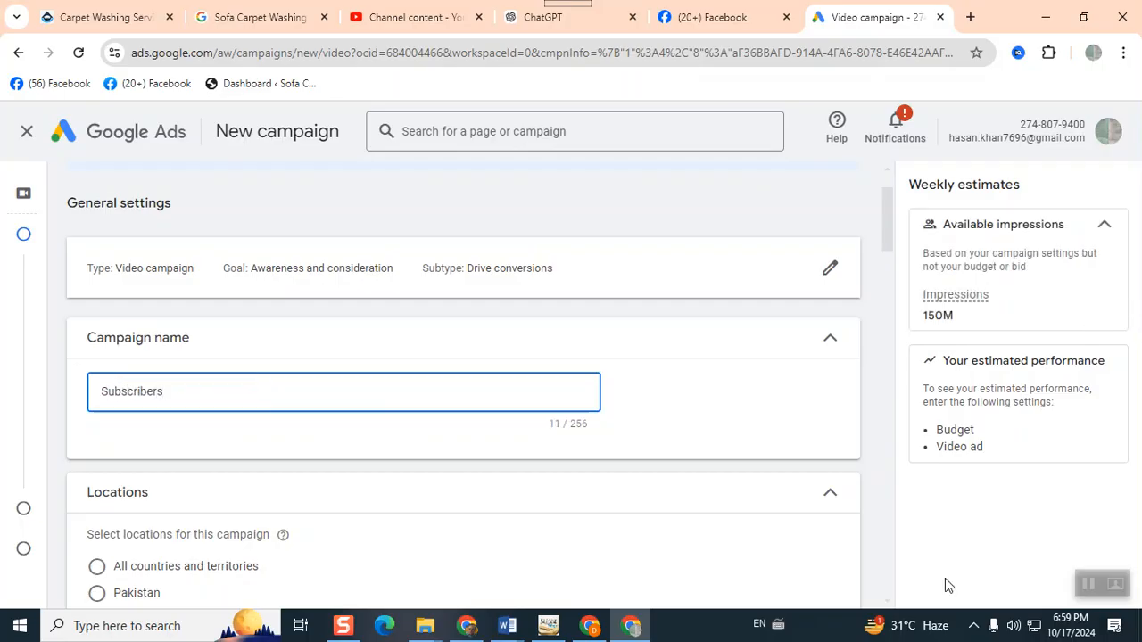
Step: Replace the campaign's 5 km radius location with the city of Lahore, Punjab, Pakistan
{"action": "scroll", "coordinate": [654, 500], "scroll_direction": "down", "scroll_amount": 2}
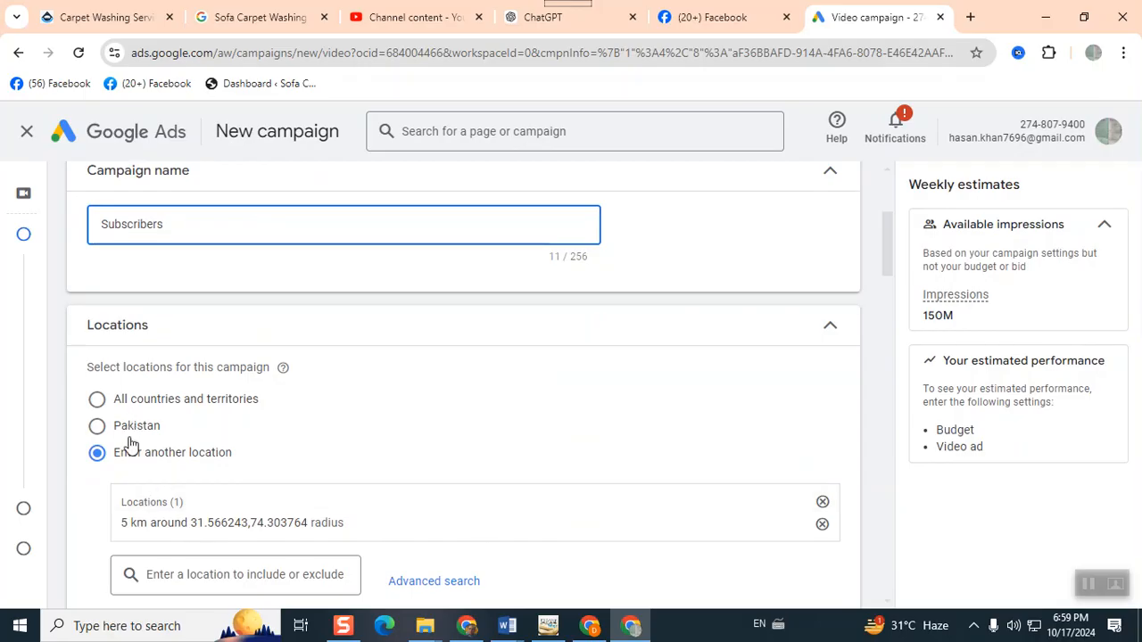
{"action": "scroll", "coordinate": [132, 454], "scroll_direction": "down", "scroll_amount": 2}
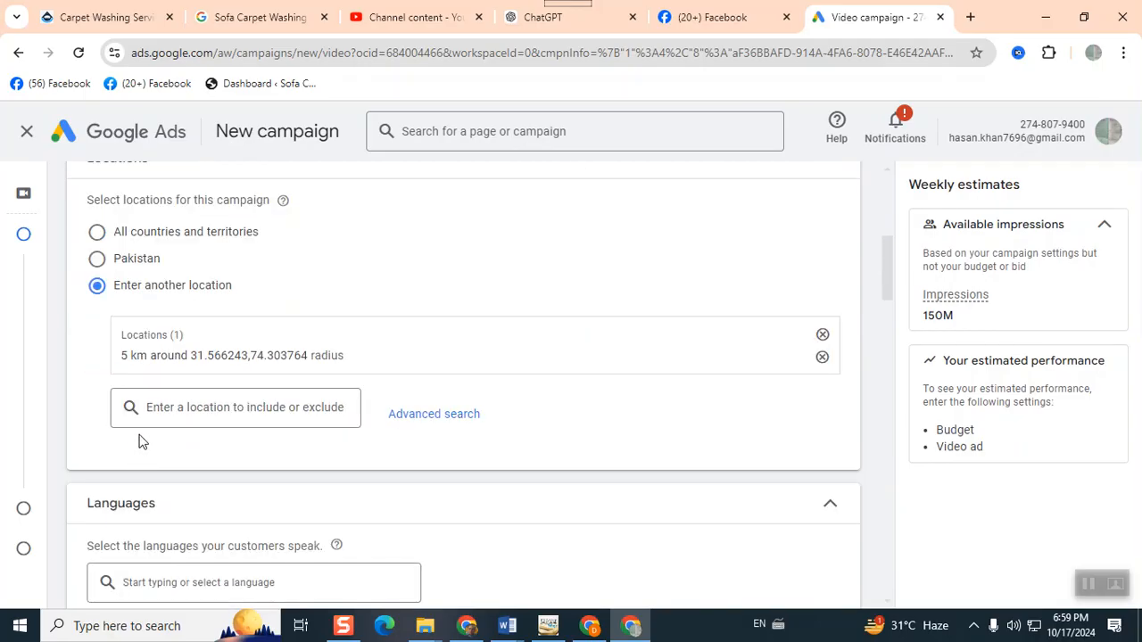
{"action": "scroll", "coordinate": [145, 415], "scroll_direction": "up", "scroll_amount": 1}
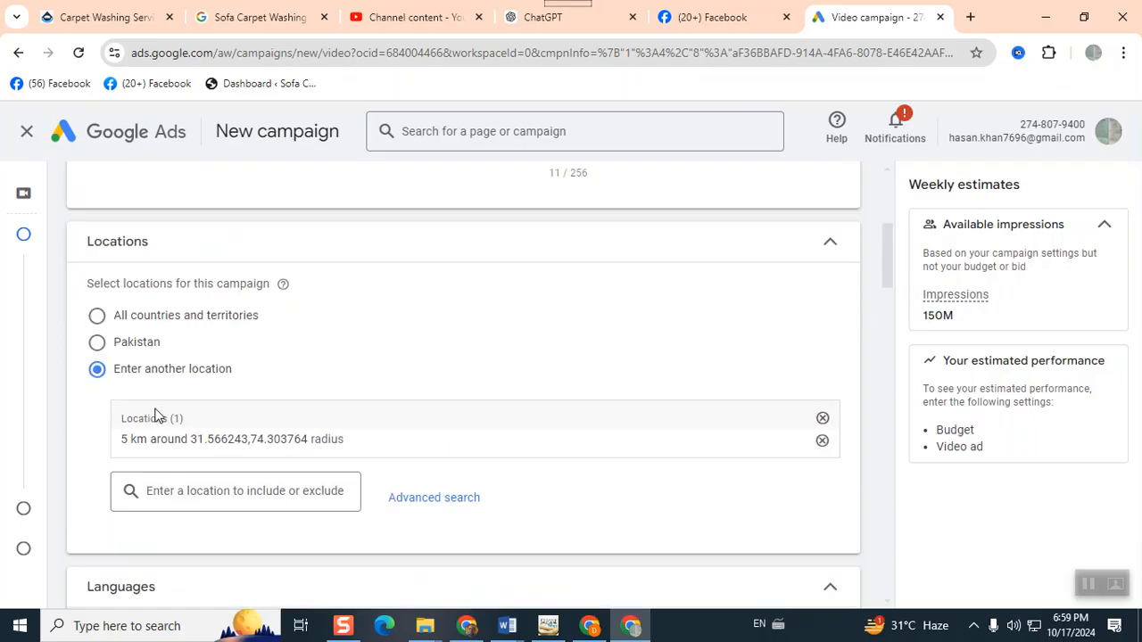
{"action": "left_click", "coordinate": [440, 500]}
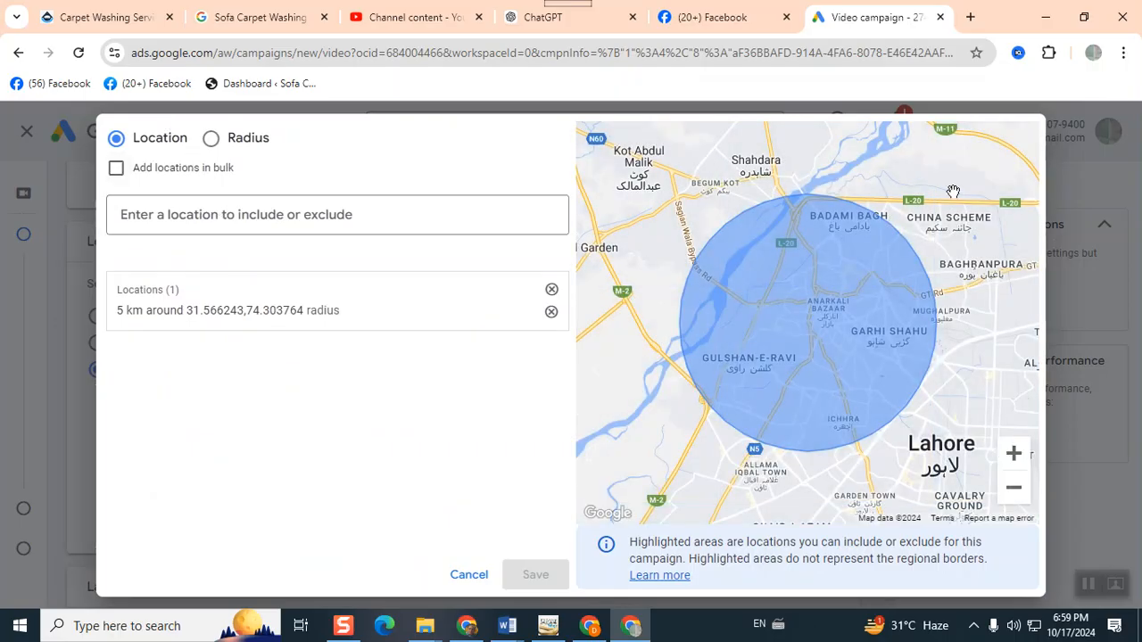
{"action": "left_click", "coordinate": [456, 580]}
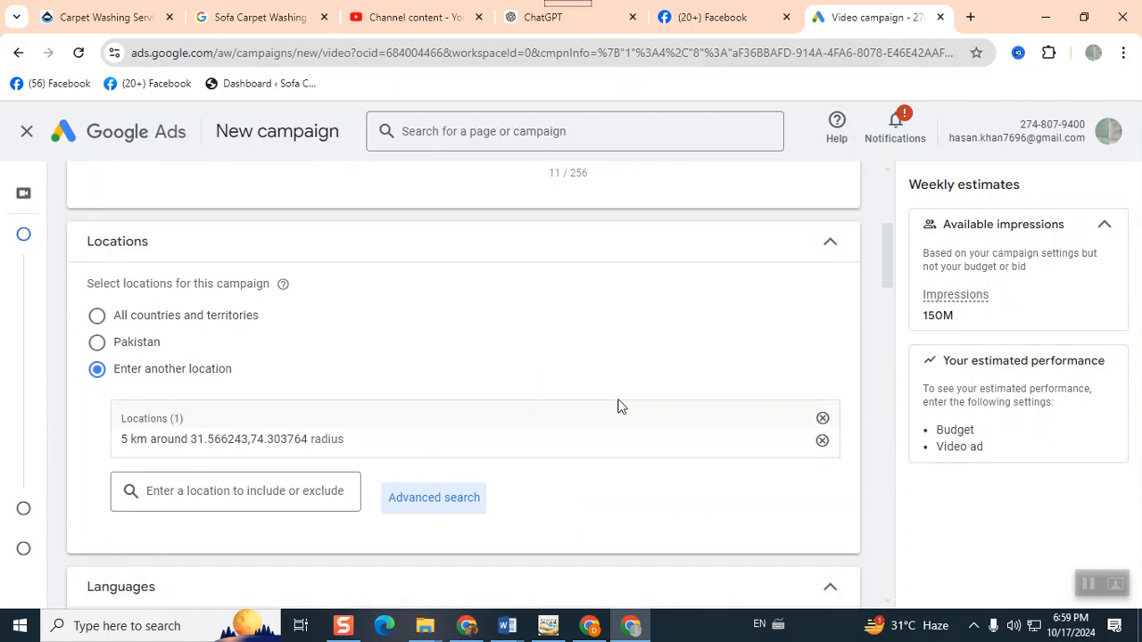
{"action": "left_click", "coordinate": [823, 418]}
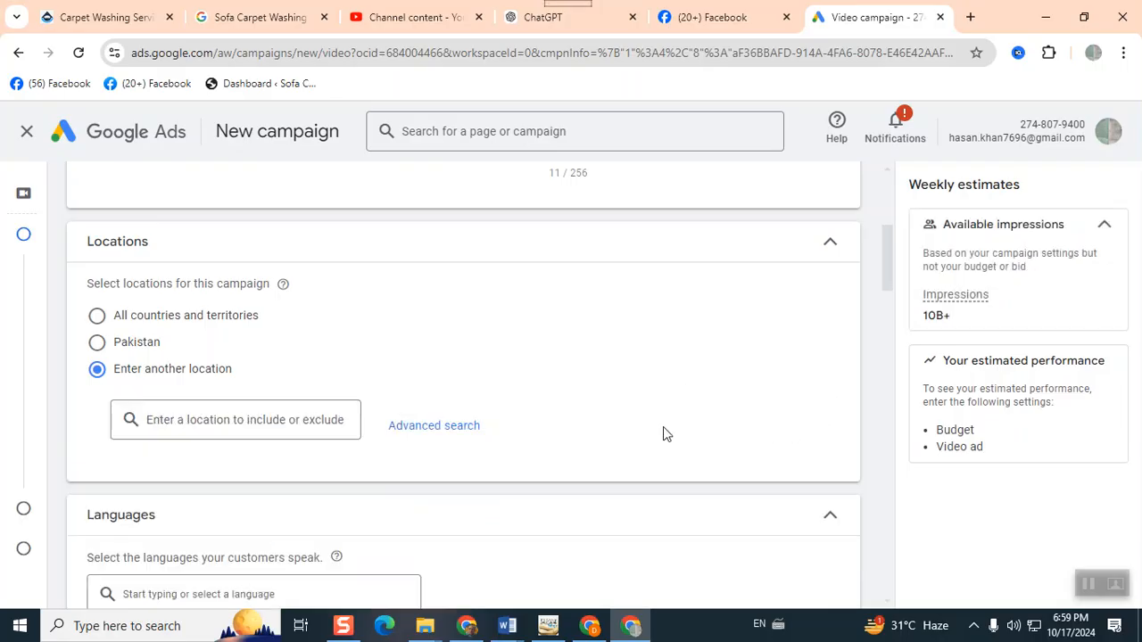
{"action": "left_click", "coordinate": [301, 424]}
{"action": "type", "text": "l"}
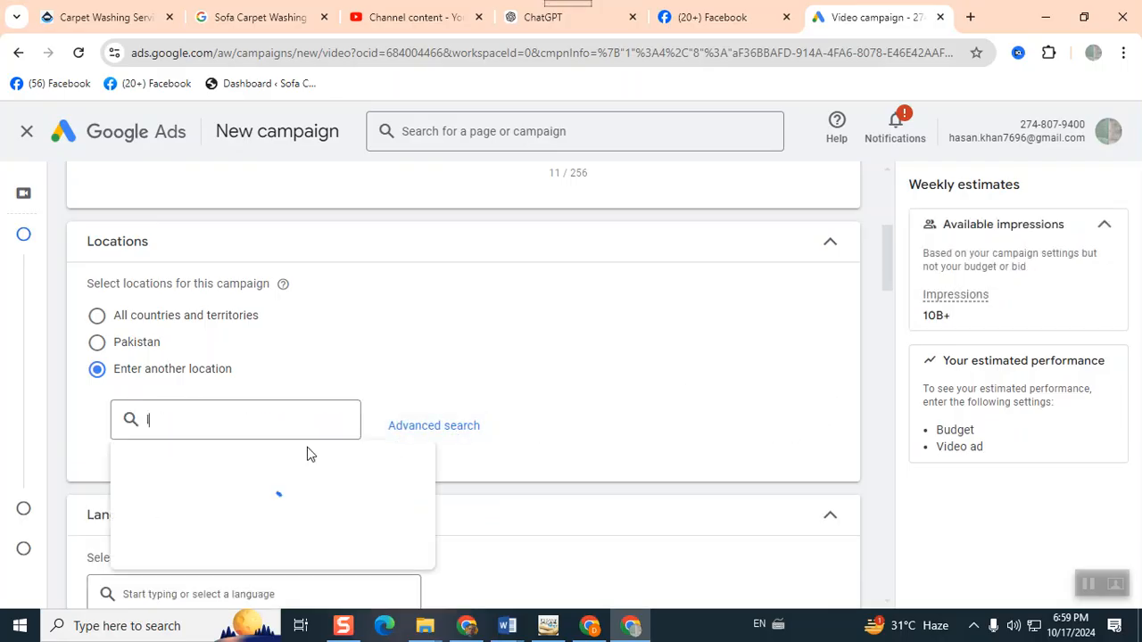
{"action": "type", "text": "ahore"}
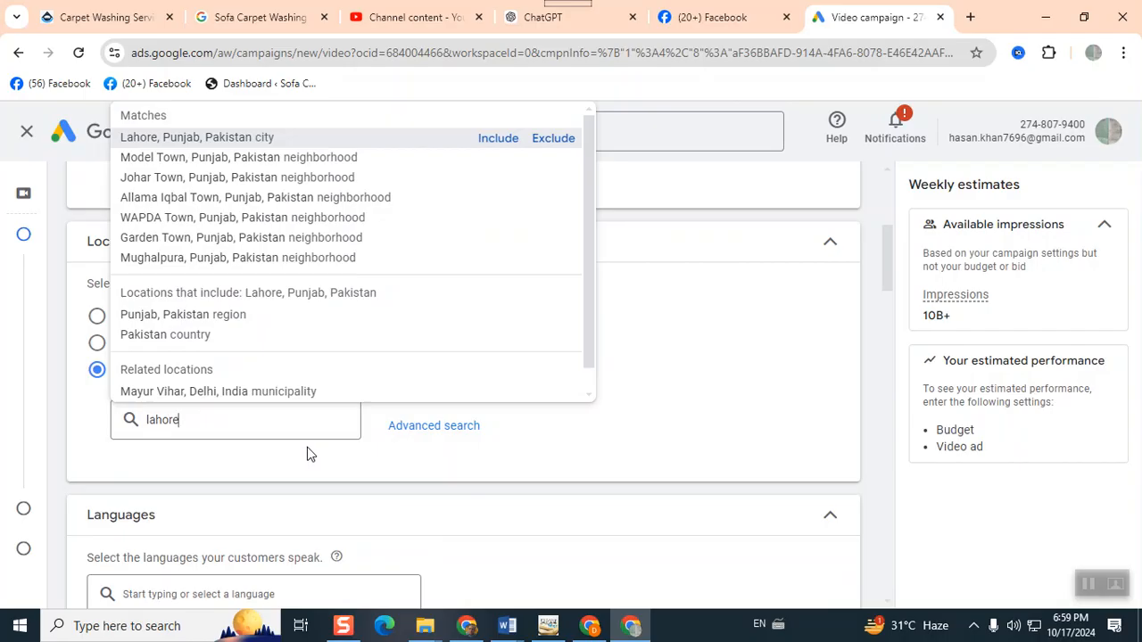
{"action": "key", "text": "Return"}
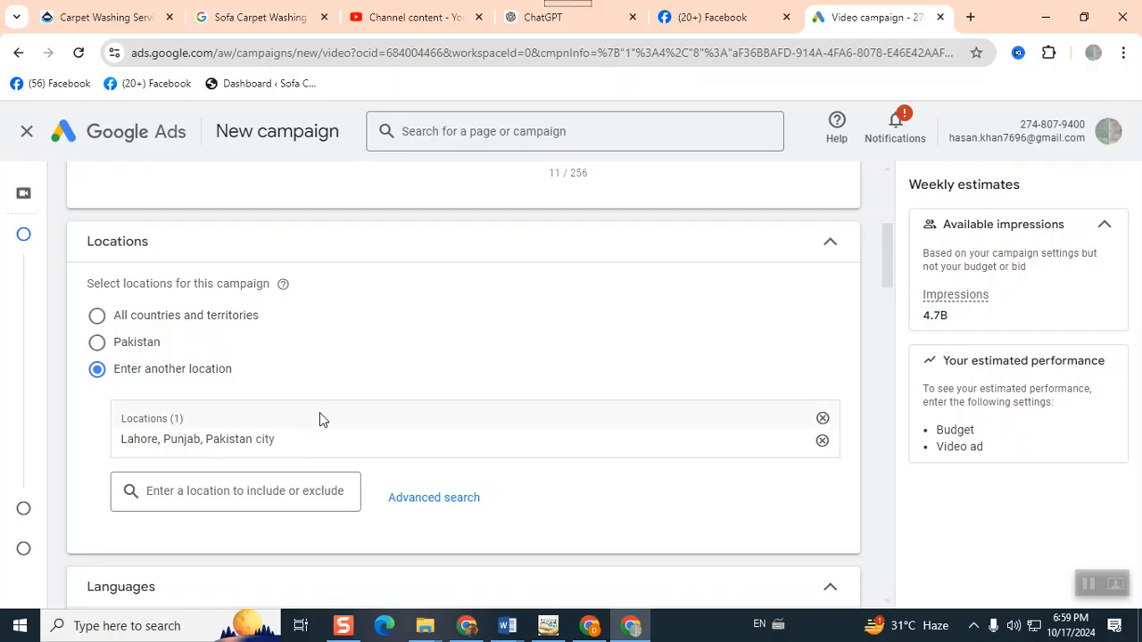
Step: Set the campaign's bid strategy to Target CPA
{"action": "scroll", "coordinate": [319, 415], "scroll_direction": "down", "scroll_amount": 2}
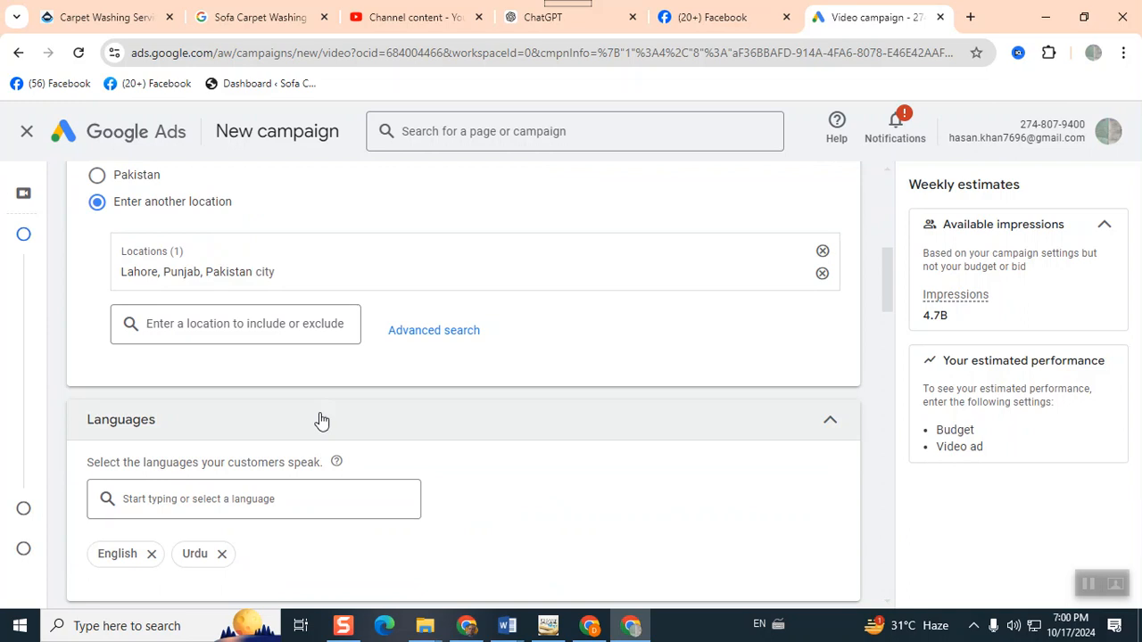
{"action": "scroll", "coordinate": [321, 419], "scroll_direction": "down", "scroll_amount": 3}
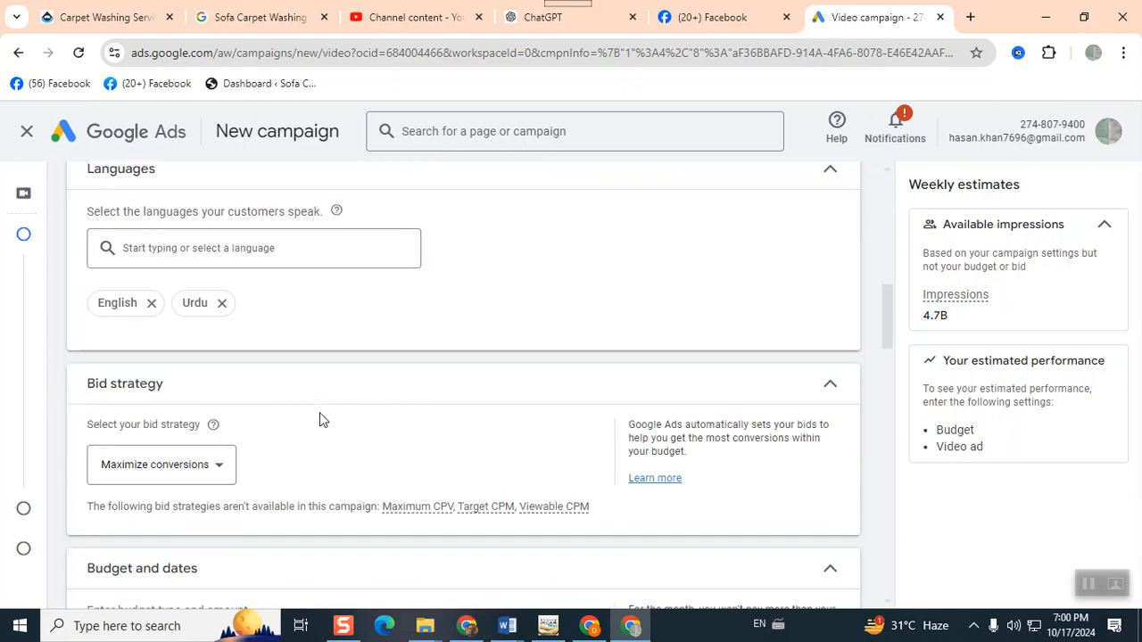
{"action": "scroll", "coordinate": [321, 419], "scroll_direction": "down", "scroll_amount": 1}
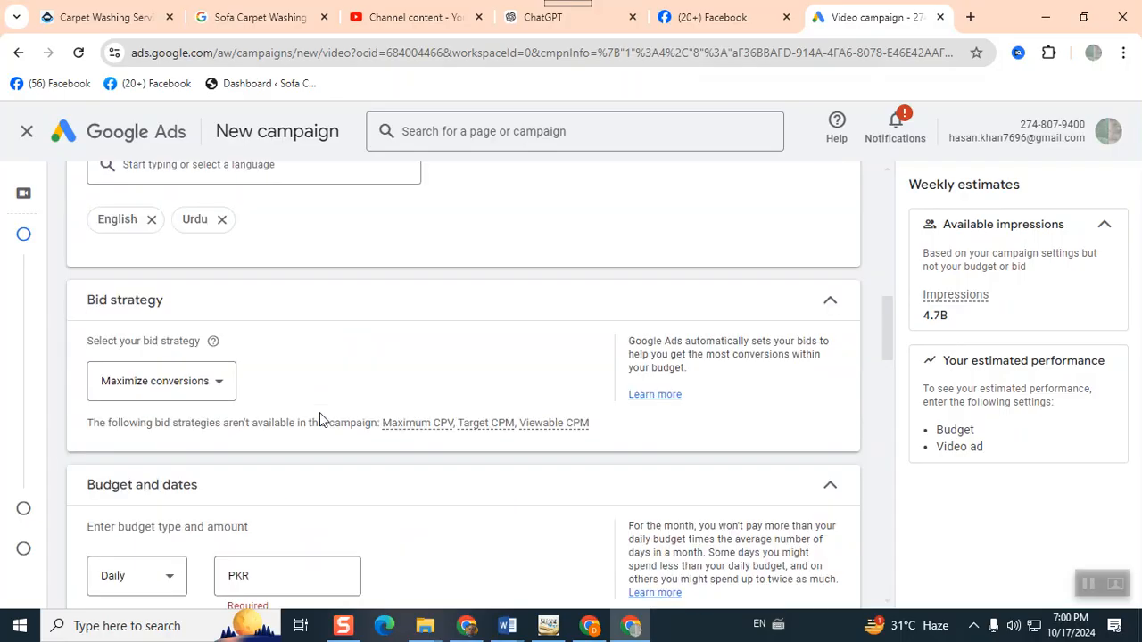
{"action": "left_click", "coordinate": [213, 382]}
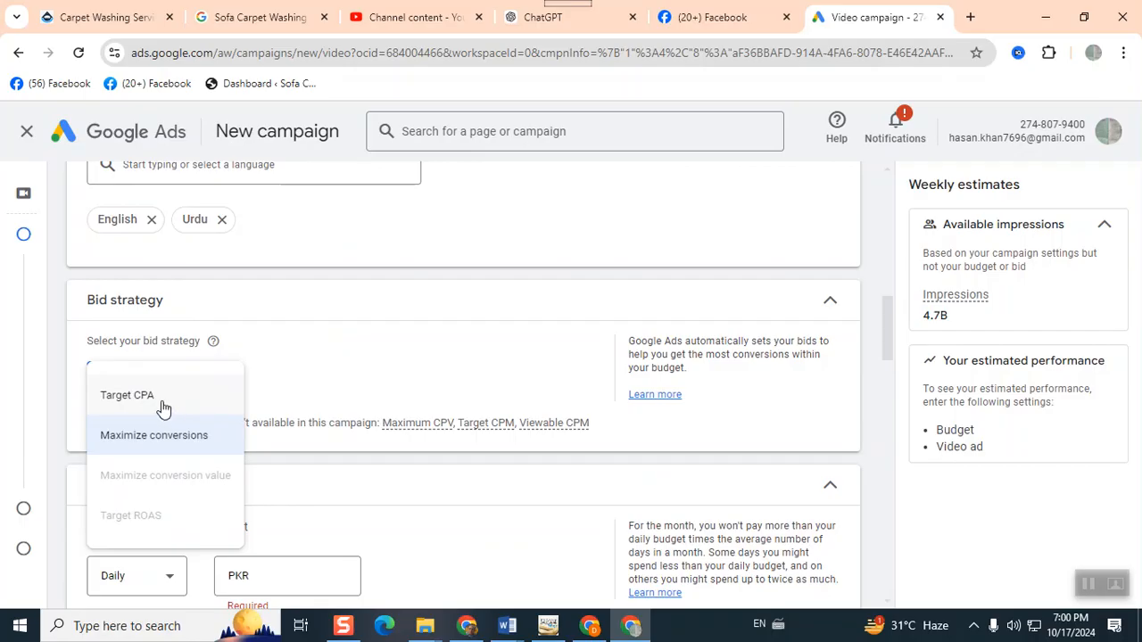
{"action": "left_click", "coordinate": [163, 397]}
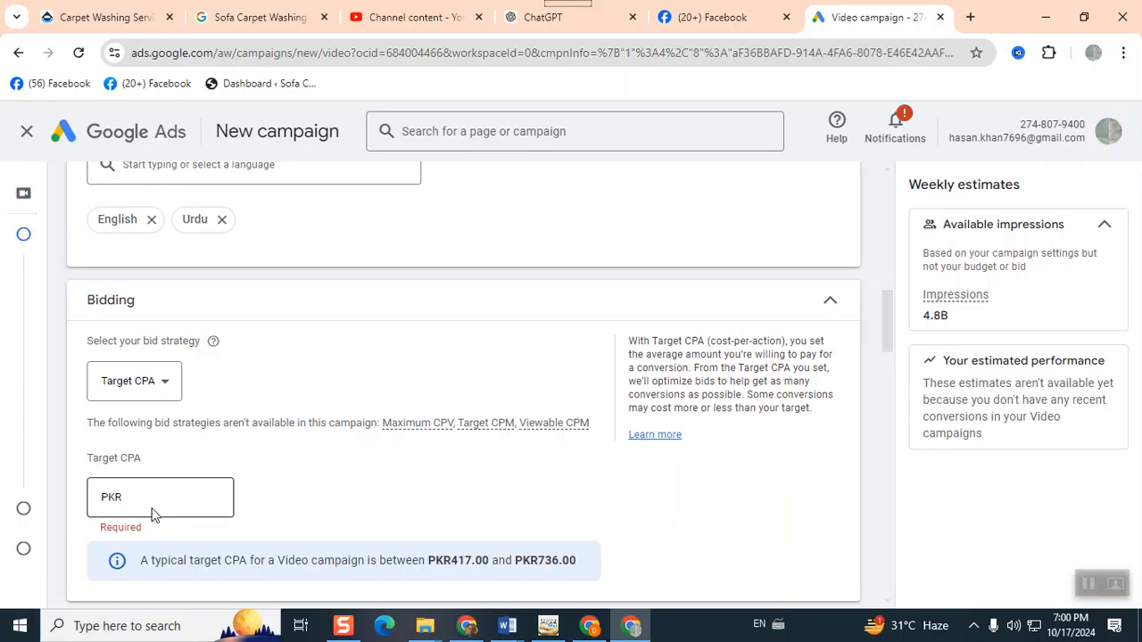
Step: Change the campaign's bid strategy from Target CPA to Maximize conversions
{"action": "scroll", "coordinate": [266, 471], "scroll_direction": "down", "scroll_amount": 1}
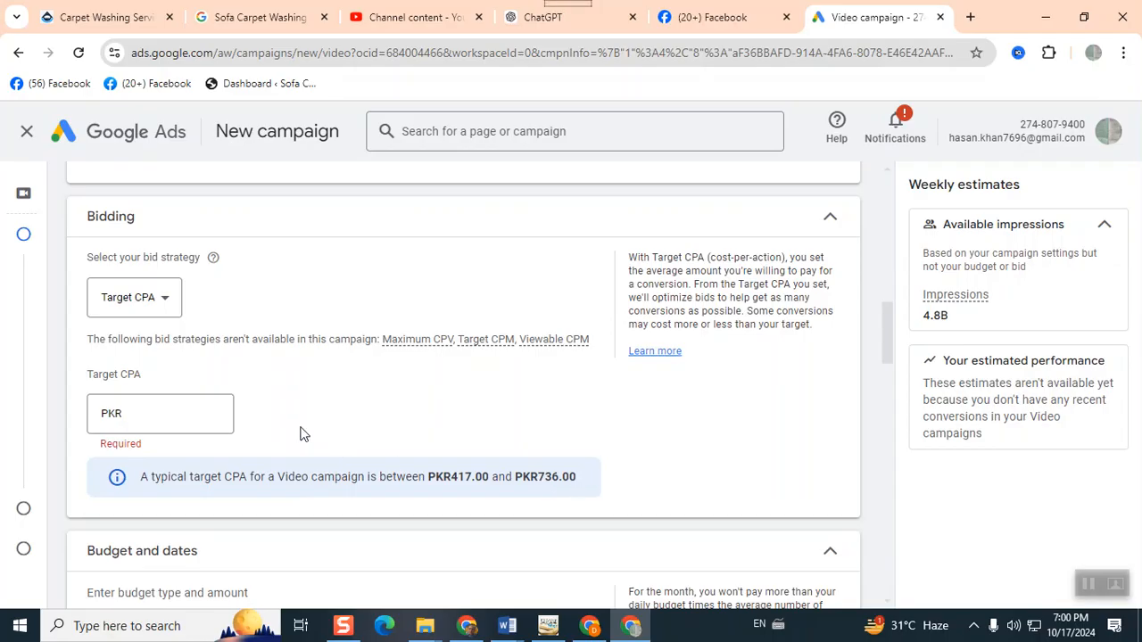
{"action": "left_click", "coordinate": [223, 415]}
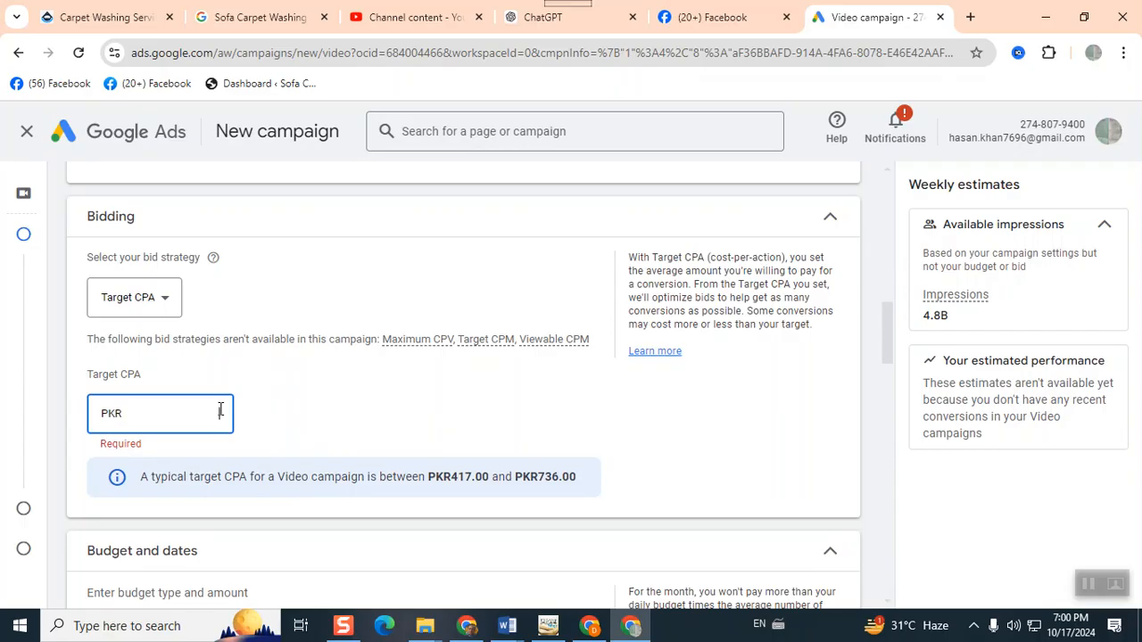
{"action": "left_click", "coordinate": [142, 298]}
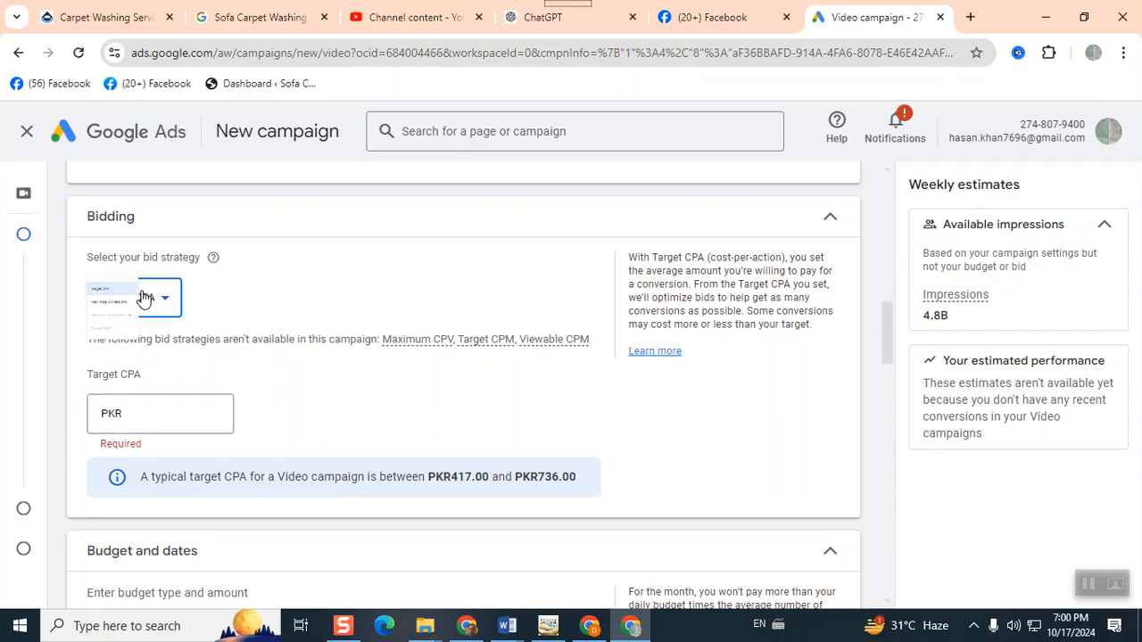
{"action": "left_click", "coordinate": [154, 361]}
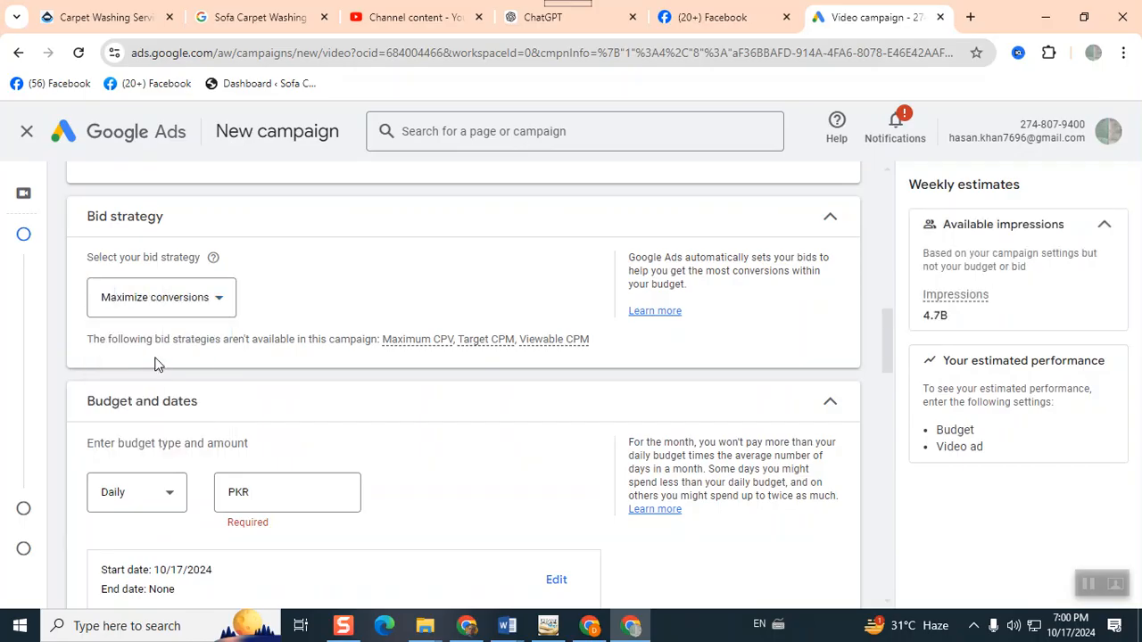
Step: Set the campaign's daily budget to PKR 500
{"action": "scroll", "coordinate": [331, 440], "scroll_direction": "down", "scroll_amount": 2}
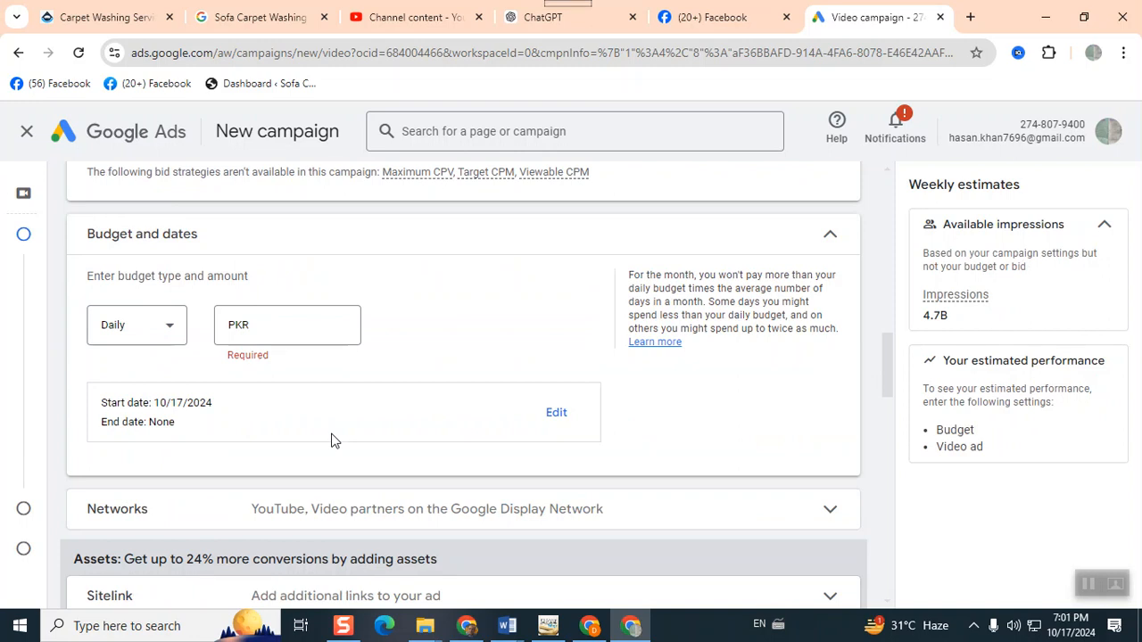
{"action": "left_click", "coordinate": [277, 328]}
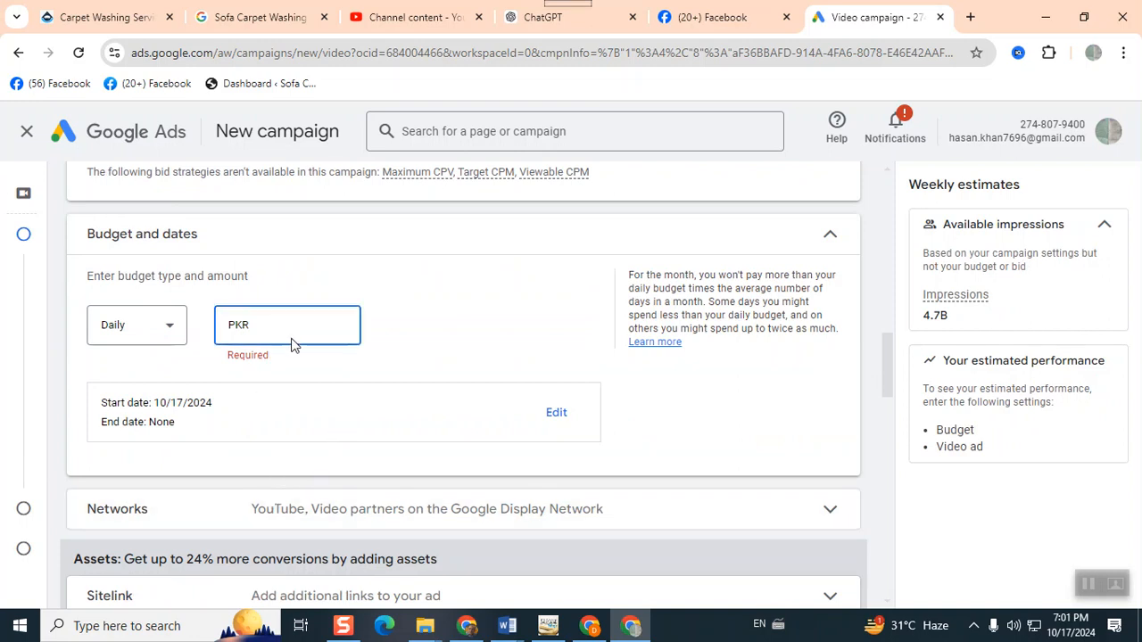
{"action": "type", "text": "500"}
{"action": "left_click", "coordinate": [521, 346]}
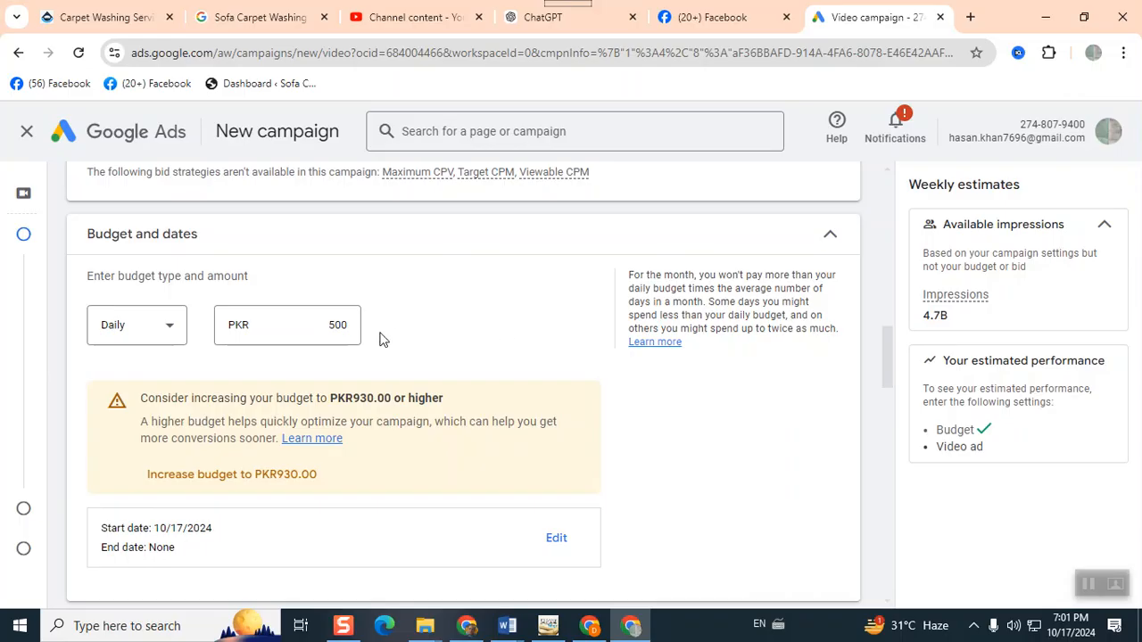
Step: Raise the campaign's daily budget to PKR 1,000
{"action": "left_click", "coordinate": [316, 319]}
{"action": "left_click_drag", "start_coordinate": [324, 325], "coordinate": [370, 334]}
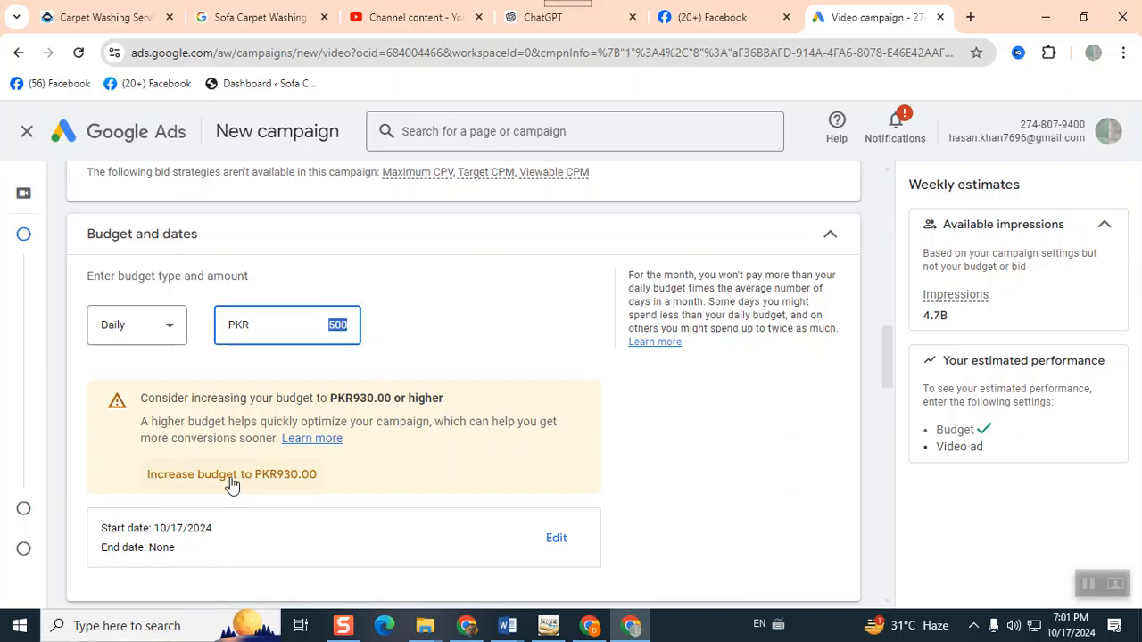
{"action": "type", "text": "1,000"}
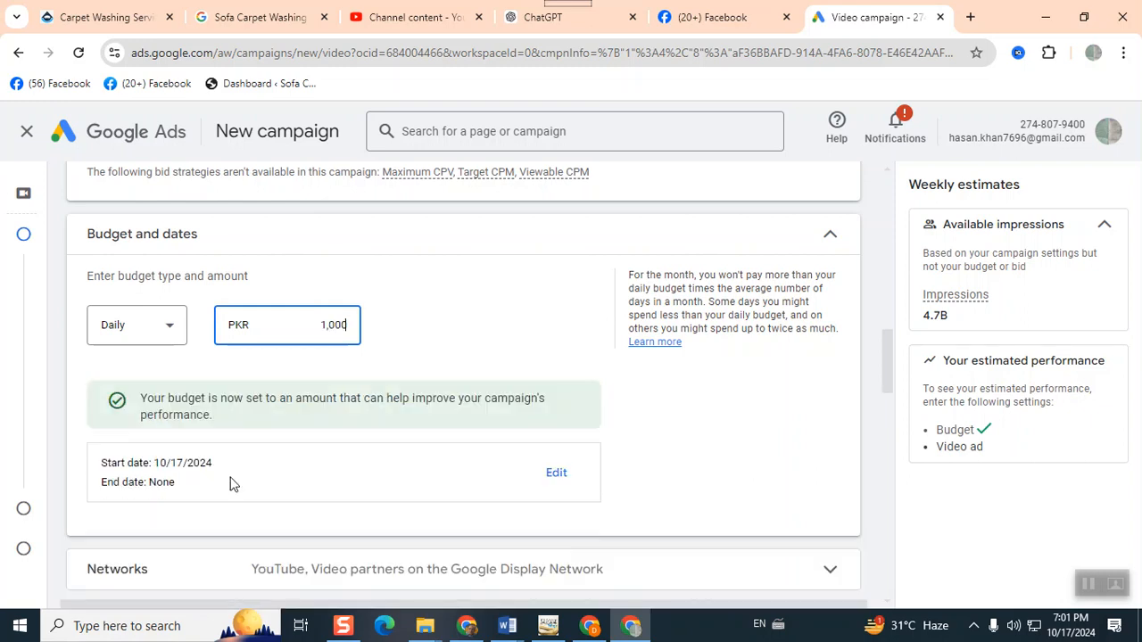
{"action": "left_click", "coordinate": [506, 299]}
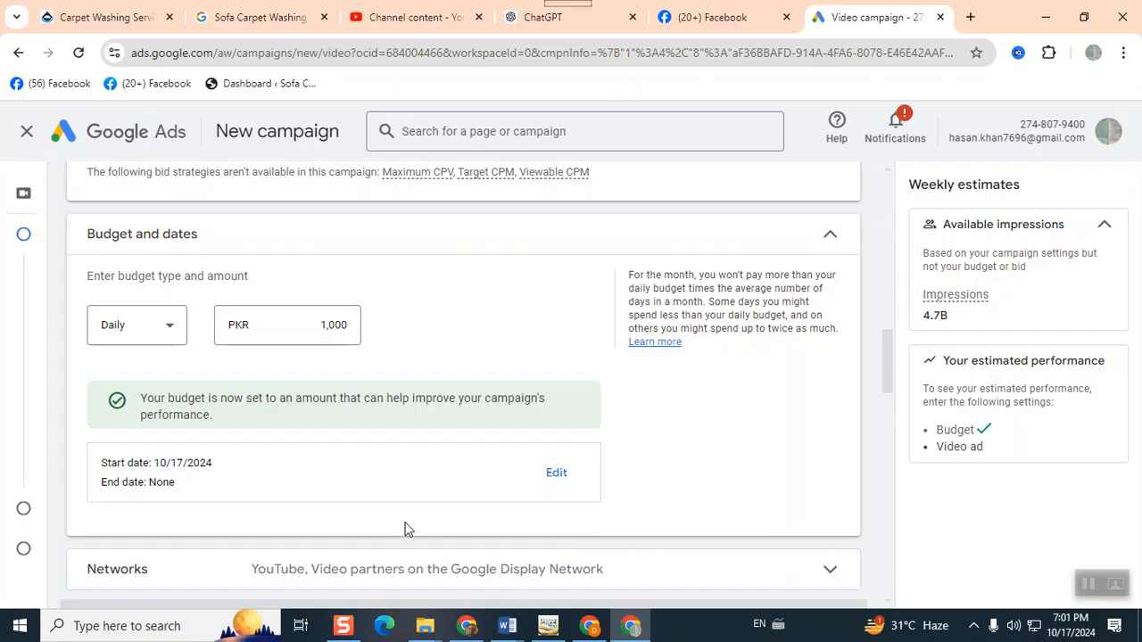
Step: Switch the bid strategy to Target CPA and enter a target of PKR 20
{"action": "scroll", "coordinate": [304, 419], "scroll_direction": "up", "scroll_amount": 4}
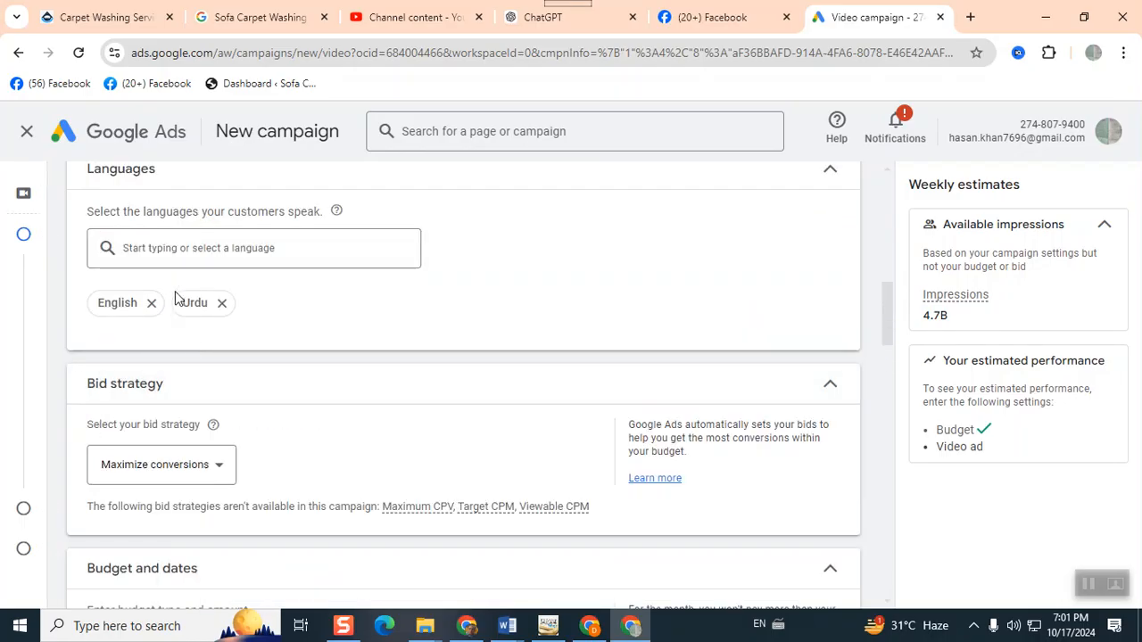
{"action": "left_click", "coordinate": [210, 474]}
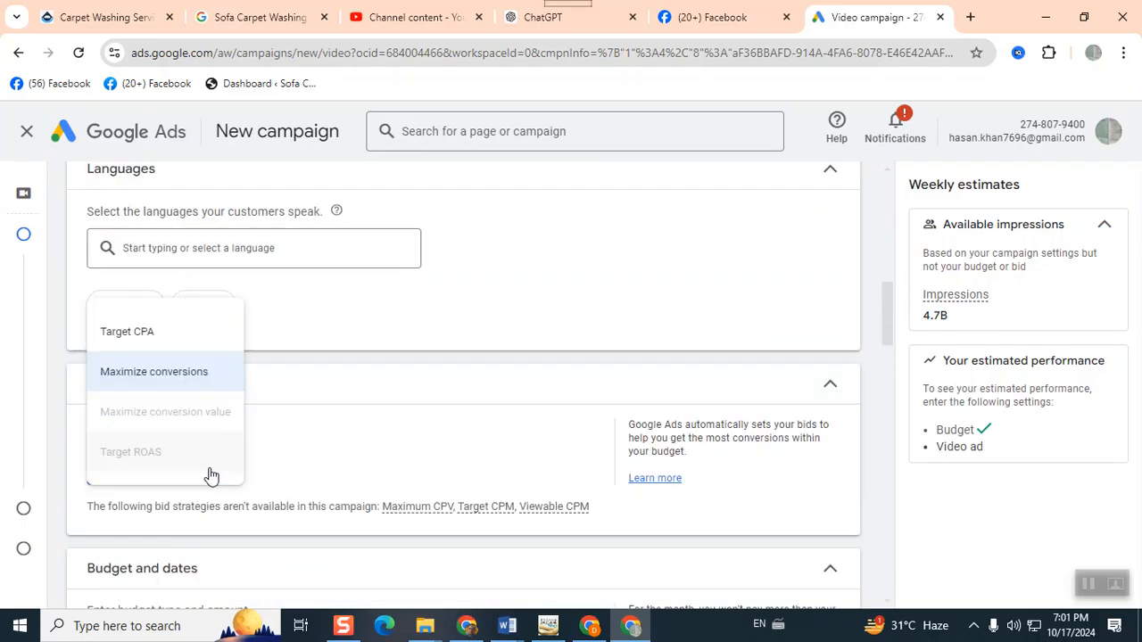
{"action": "left_click", "coordinate": [137, 341]}
{"action": "scroll", "coordinate": [343, 507], "scroll_direction": "down", "scroll_amount": 2}
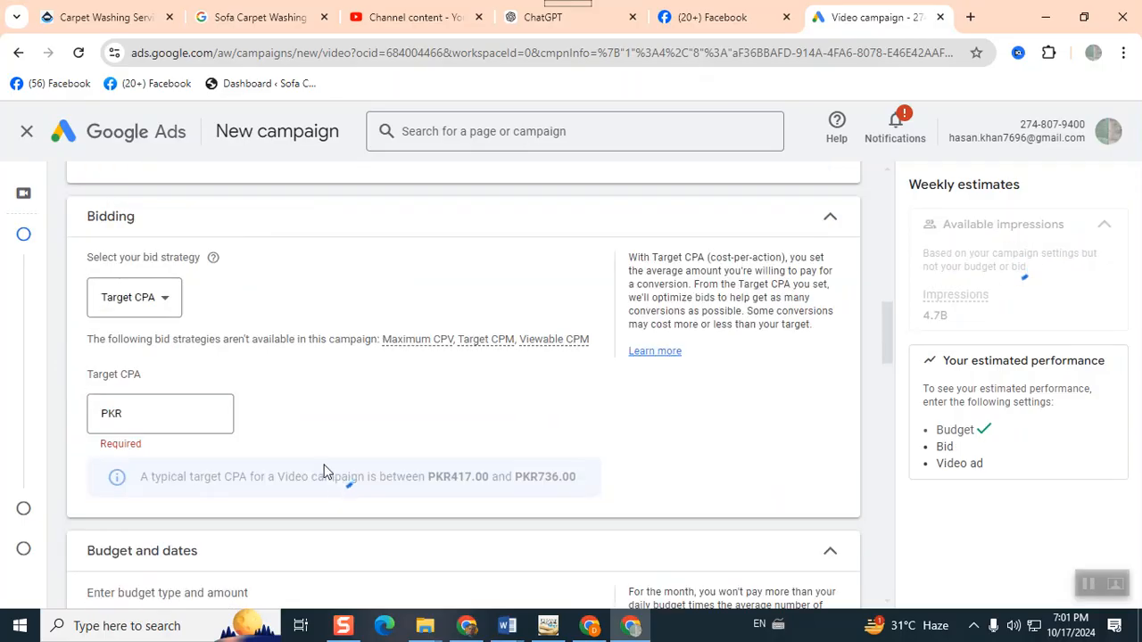
{"action": "left_click", "coordinate": [197, 413]}
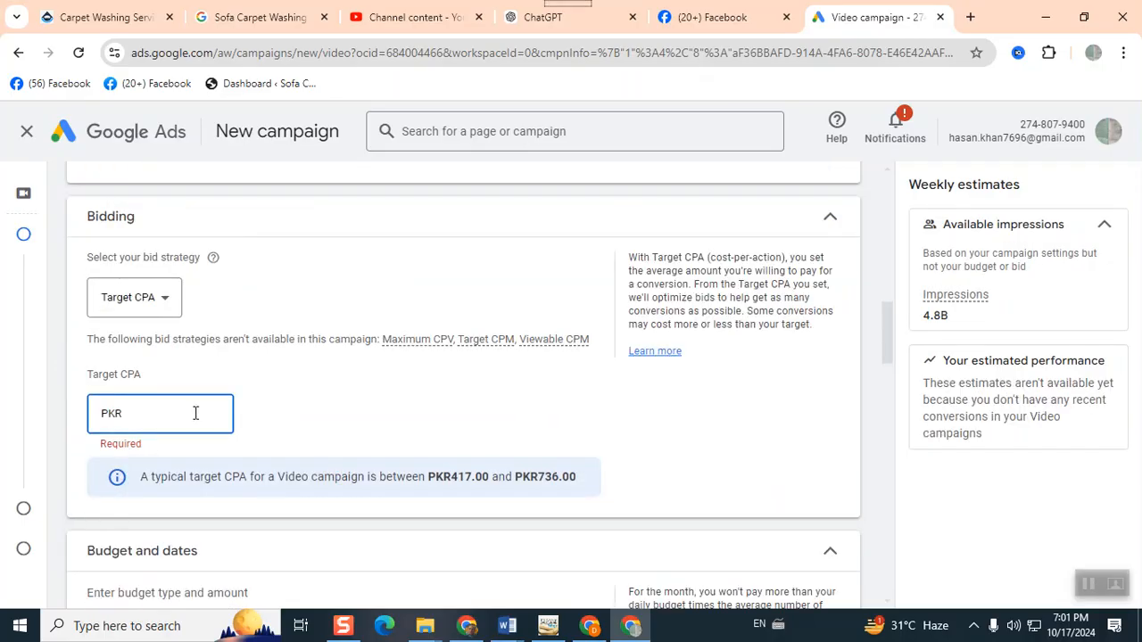
{"action": "type", "text": "20"}
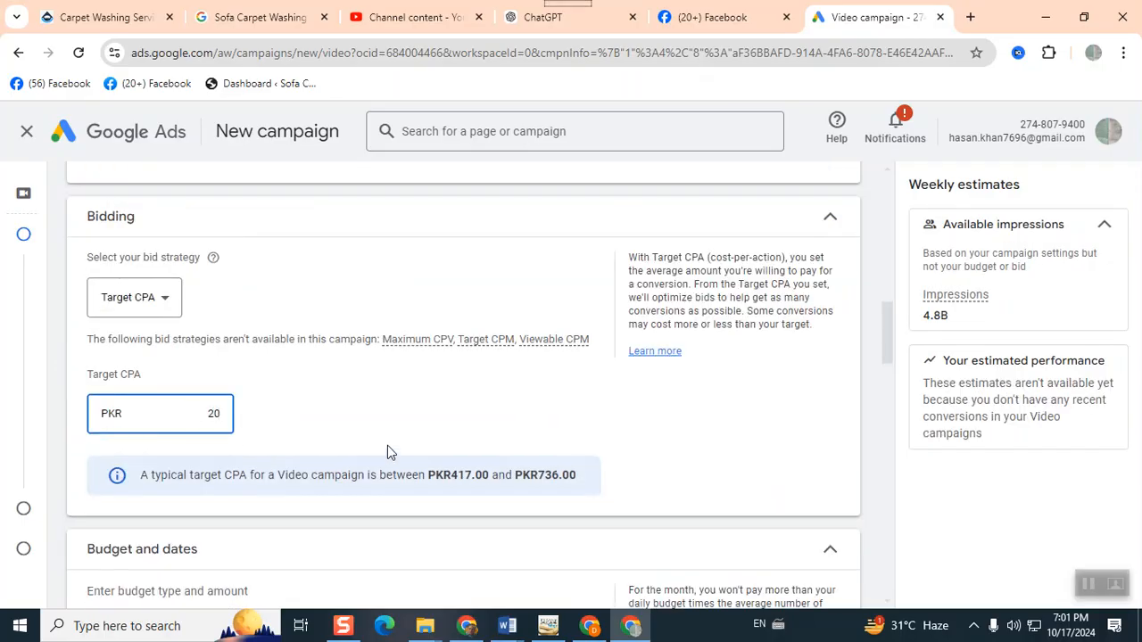
{"action": "left_click", "coordinate": [326, 433]}
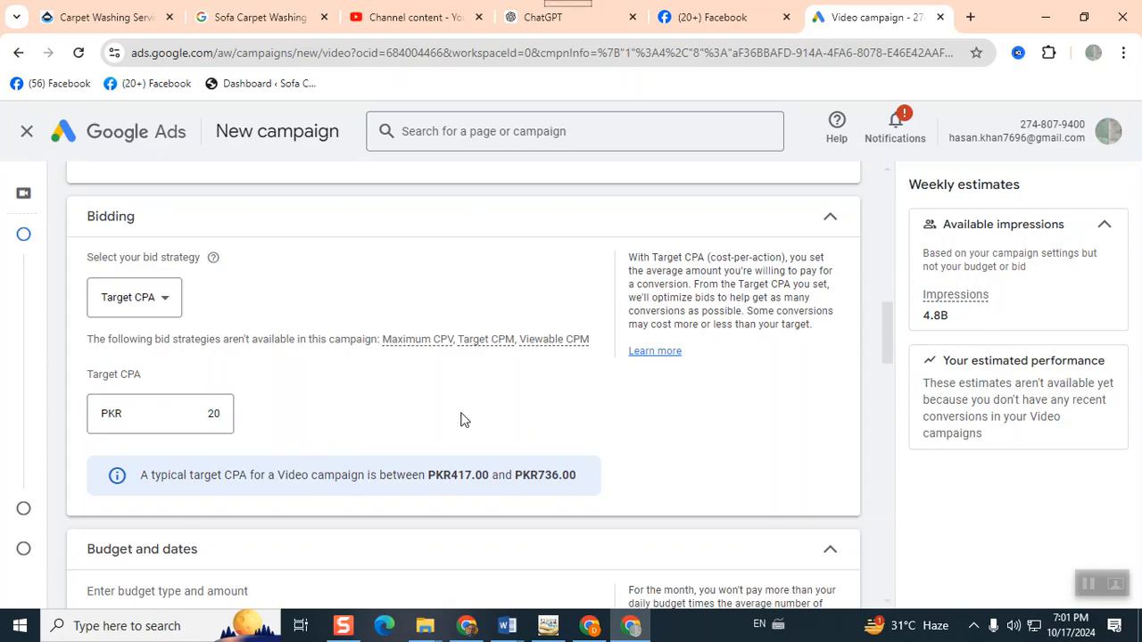
Step: Raise the Target CPA amount to PKR 500
{"action": "scroll", "coordinate": [667, 462], "scroll_direction": "down", "scroll_amount": 2}
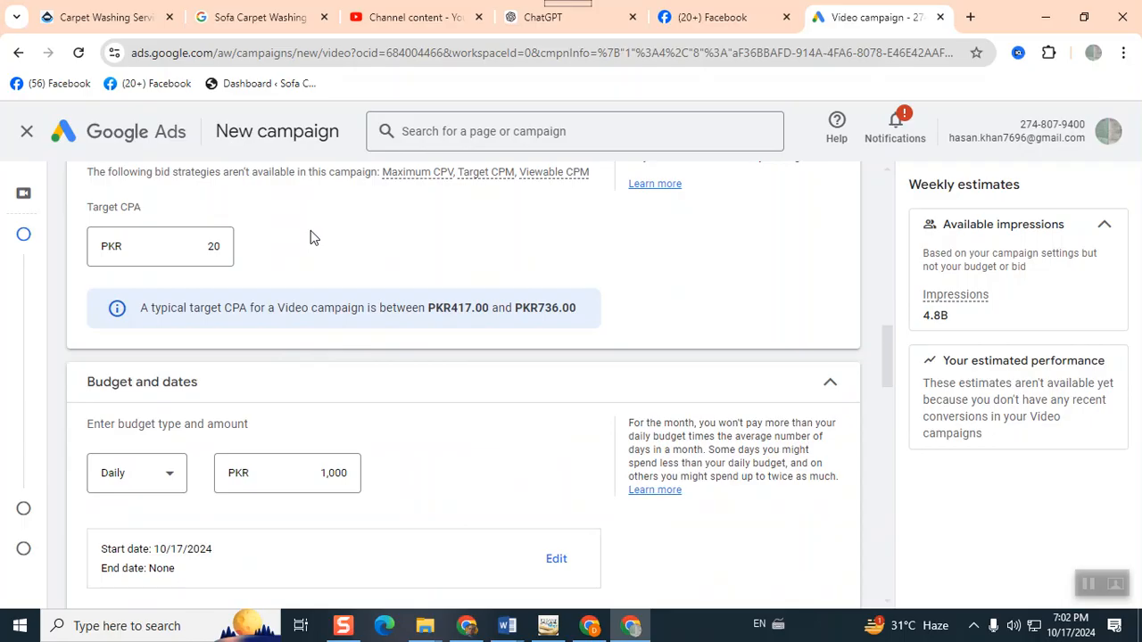
{"action": "double_click", "coordinate": [209, 246]}
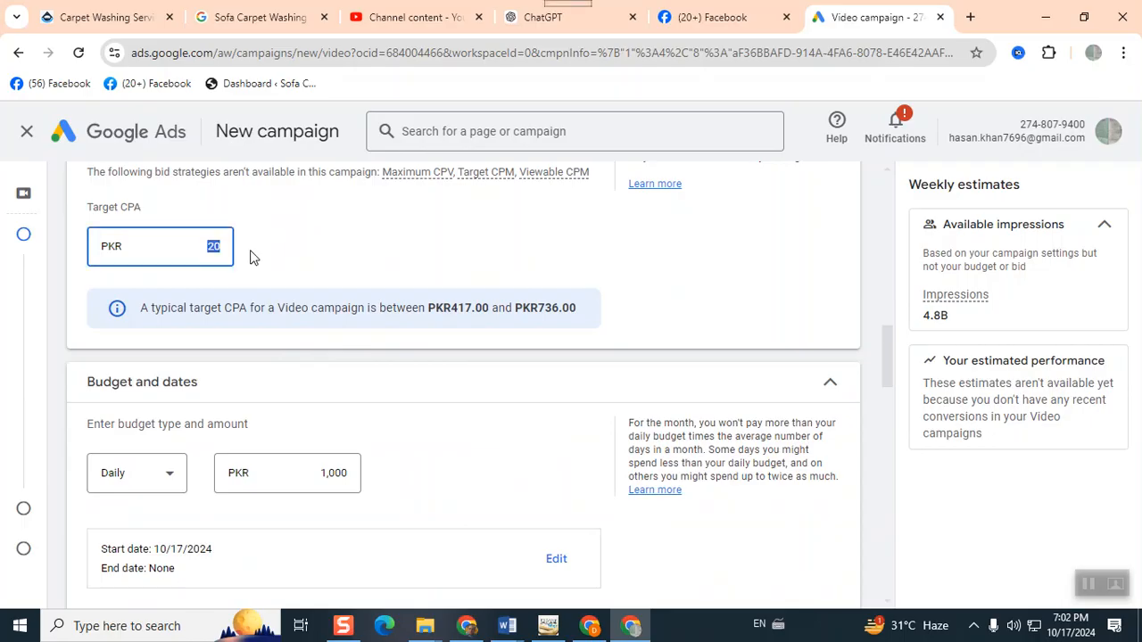
{"action": "type", "text": "500"}
{"action": "left_click", "coordinate": [263, 257]}
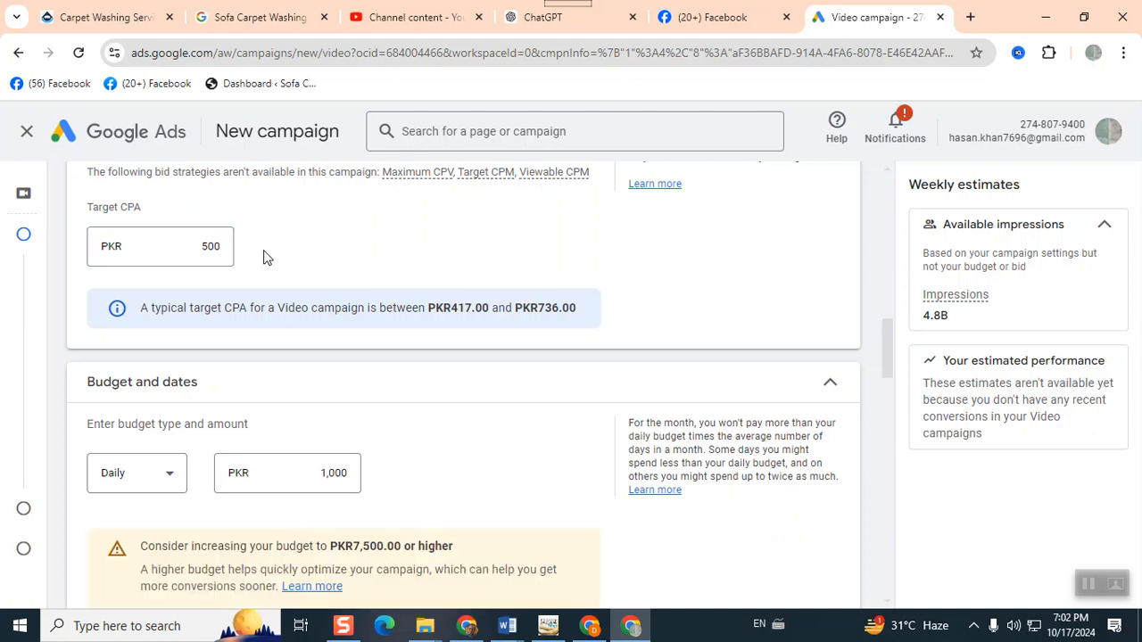
Step: Give the campaign an end date of Oct 19, 2024
{"action": "scroll", "coordinate": [264, 258], "scroll_direction": "down", "scroll_amount": 1}
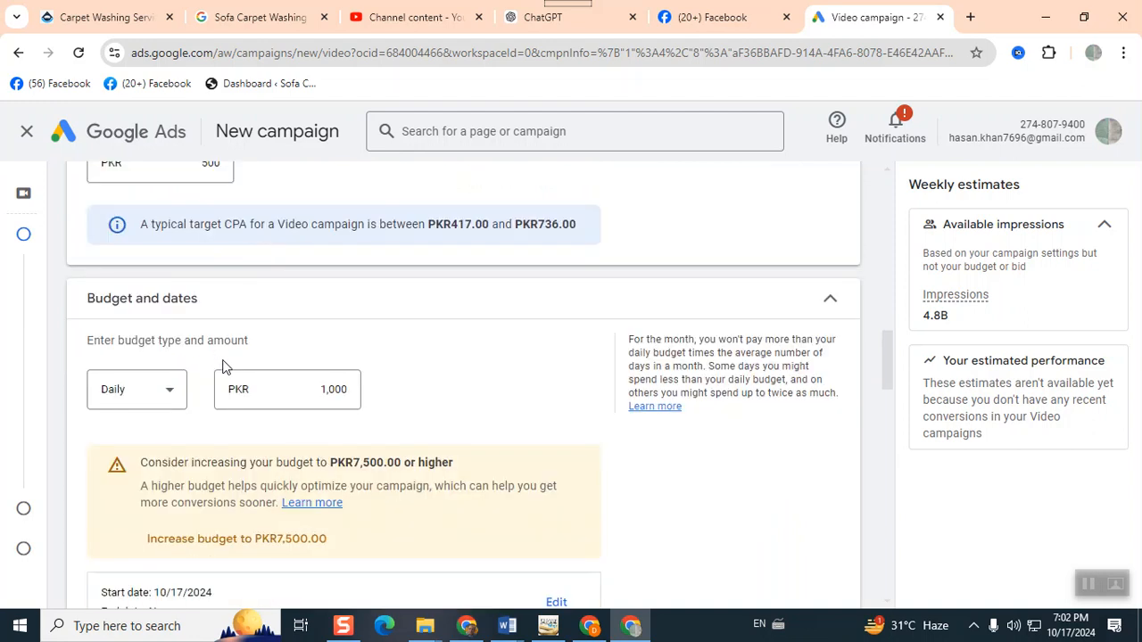
{"action": "scroll", "coordinate": [225, 367], "scroll_direction": "down", "scroll_amount": 1}
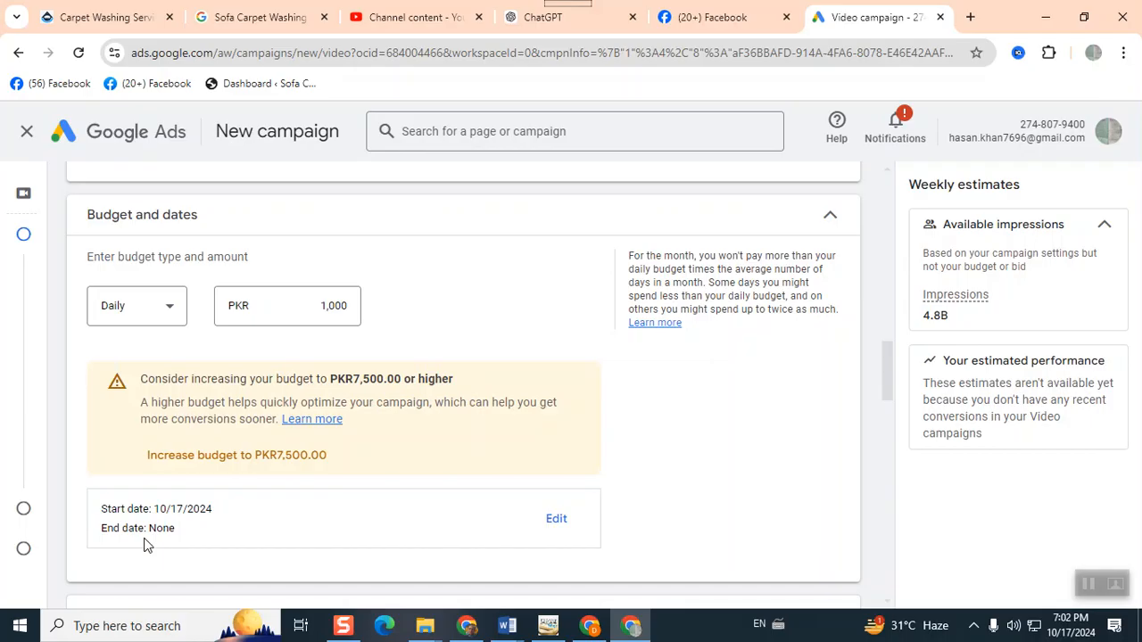
{"action": "left_click", "coordinate": [554, 519]}
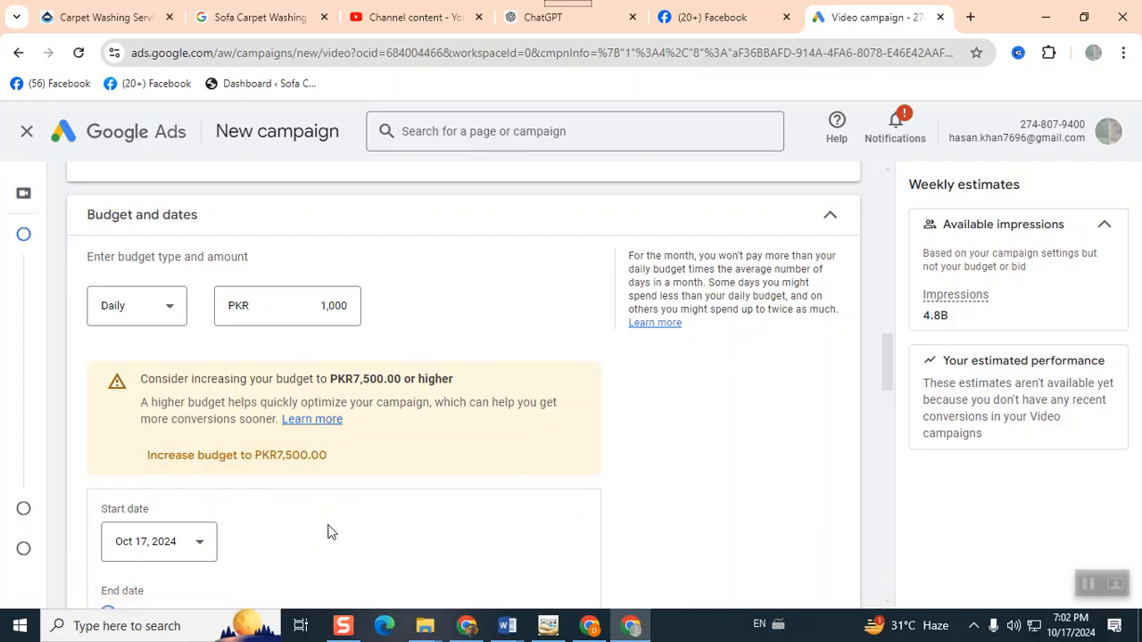
{"action": "scroll", "coordinate": [223, 562], "scroll_direction": "down", "scroll_amount": 2}
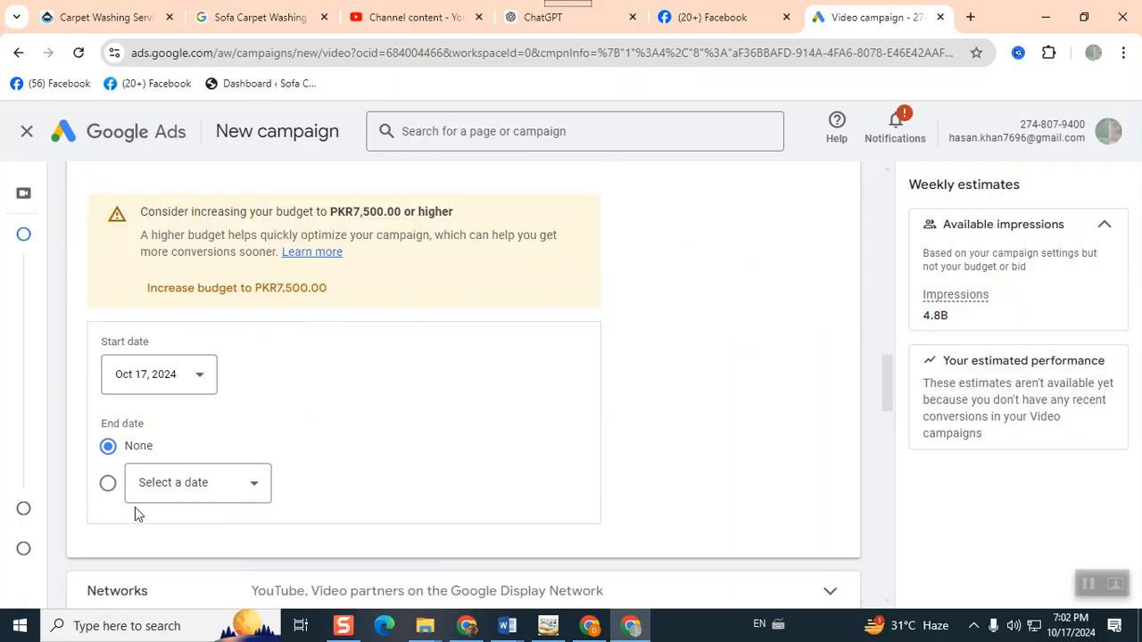
{"action": "left_click", "coordinate": [107, 483]}
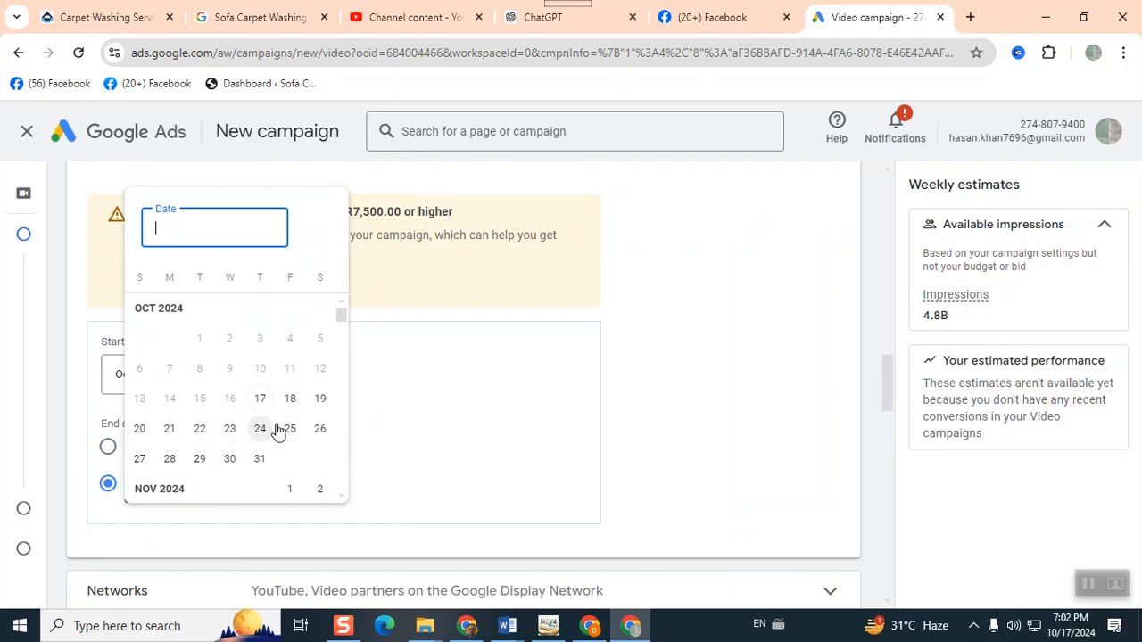
{"action": "left_click", "coordinate": [320, 401]}
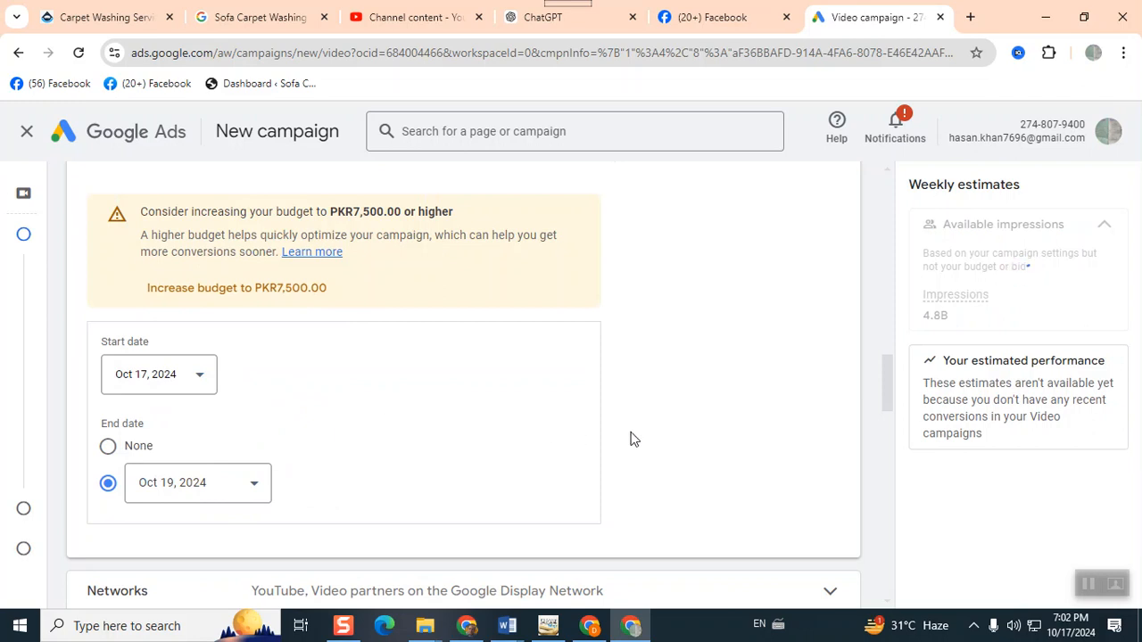
Step: Return the bid strategy to Maximize conversions
{"action": "scroll", "coordinate": [631, 438], "scroll_direction": "up", "scroll_amount": 2}
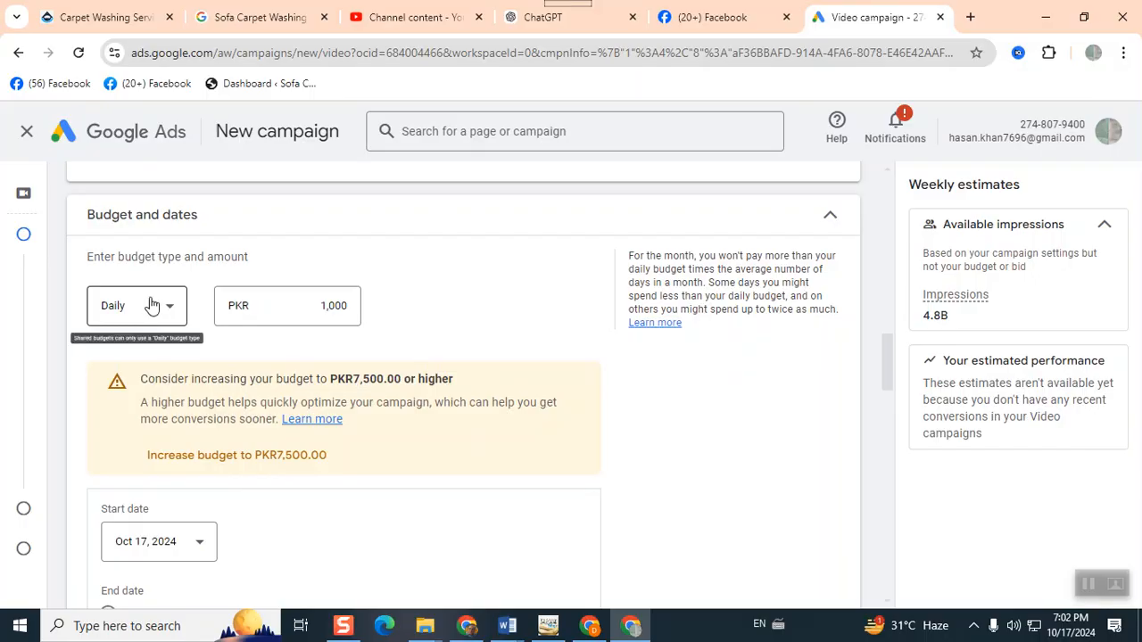
{"action": "scroll", "coordinate": [275, 372], "scroll_direction": "down", "scroll_amount": 2}
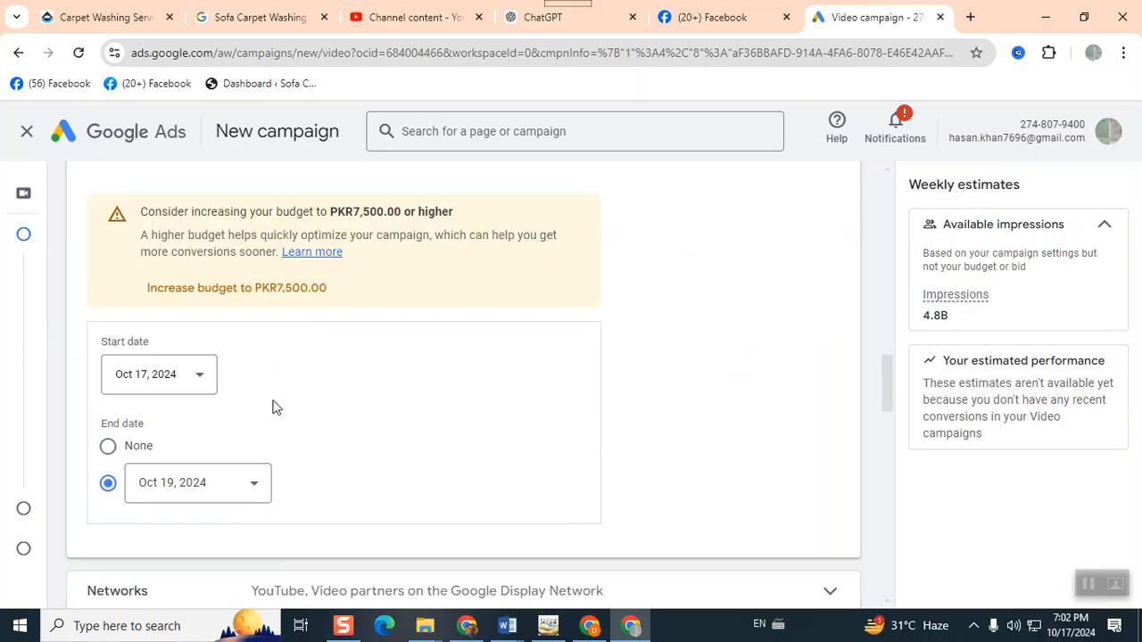
{"action": "scroll", "coordinate": [275, 405], "scroll_direction": "up", "scroll_amount": 5}
{"action": "scroll", "coordinate": [272, 416], "scroll_direction": "up", "scroll_amount": 2}
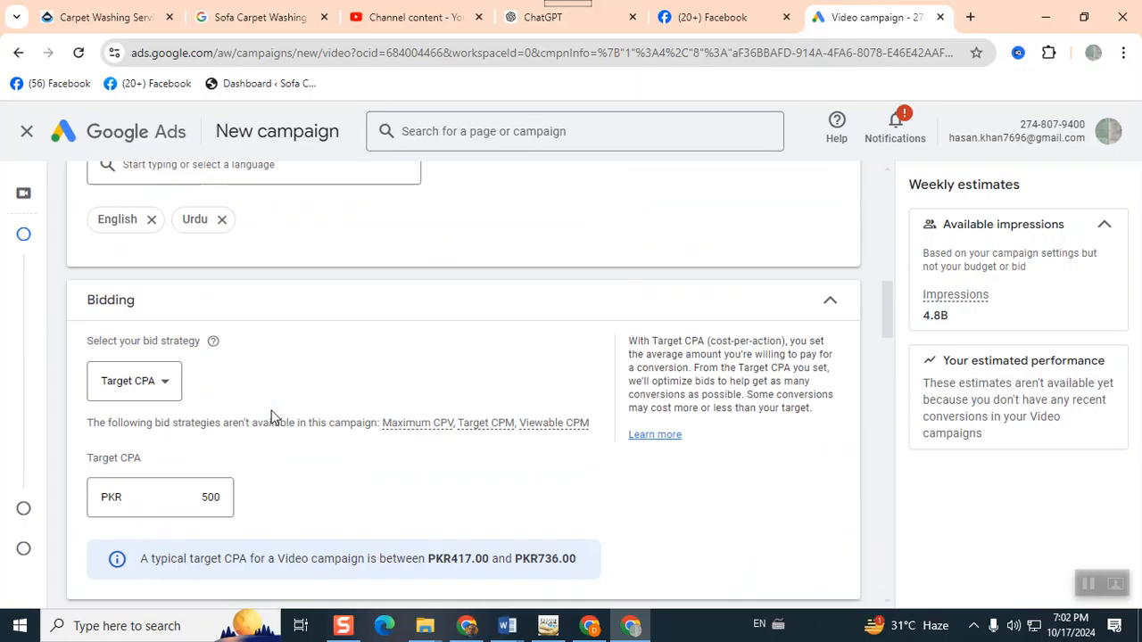
{"action": "left_click", "coordinate": [173, 388]}
{"action": "left_click", "coordinate": [183, 442]}
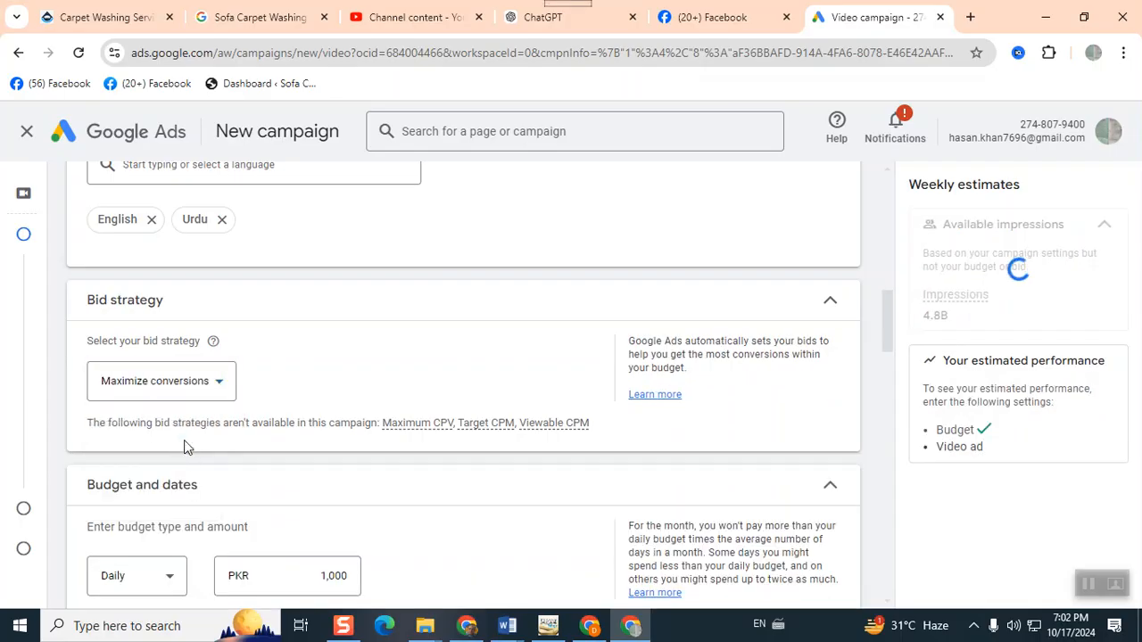
Step: Expand the campaign's Networks settings and review the YouTube, Google TV and video partner options, continuing down to the ad group name
{"action": "scroll", "coordinate": [528, 418], "scroll_direction": "down", "scroll_amount": 7}
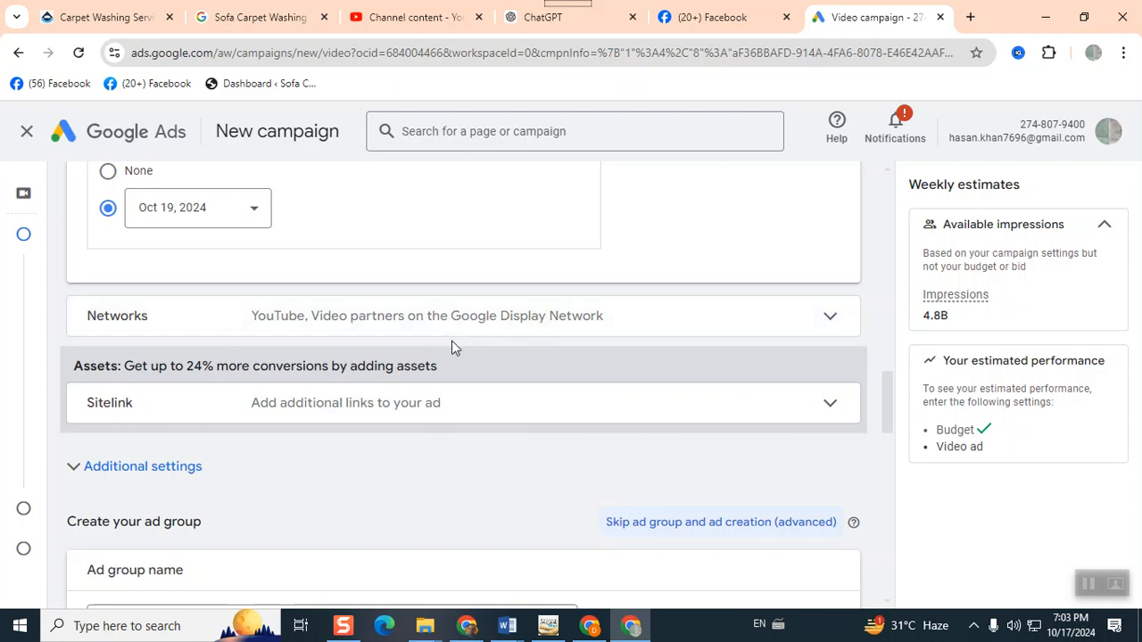
{"action": "left_click", "coordinate": [831, 321]}
{"action": "scroll", "coordinate": [799, 492], "scroll_direction": "down", "scroll_amount": 1}
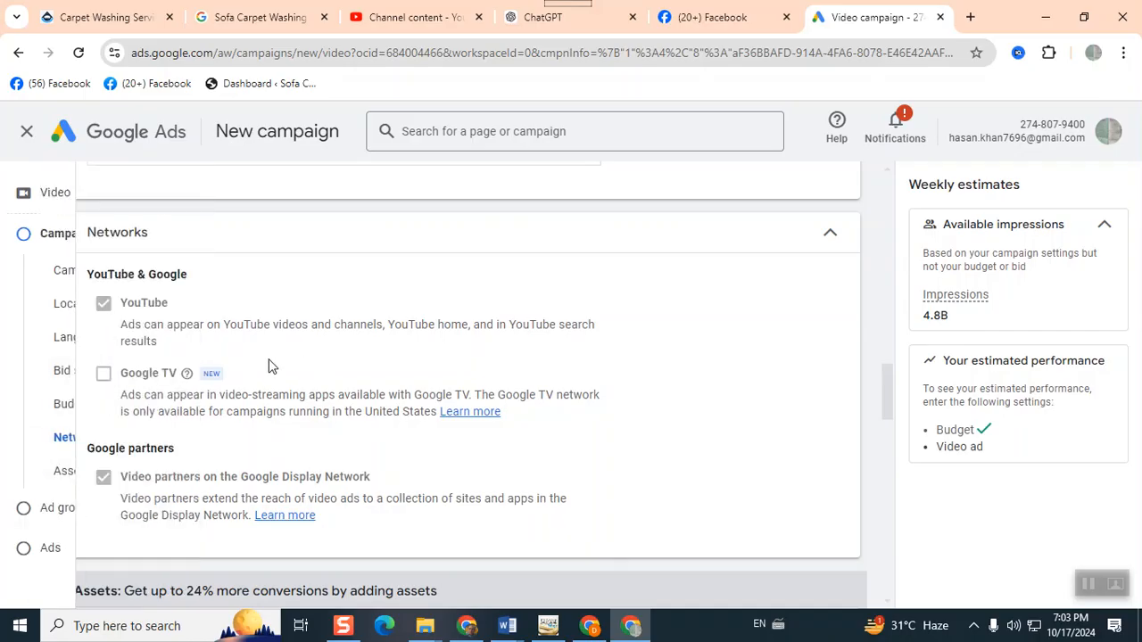
{"action": "mouse_move", "coordinate": [107, 373]}
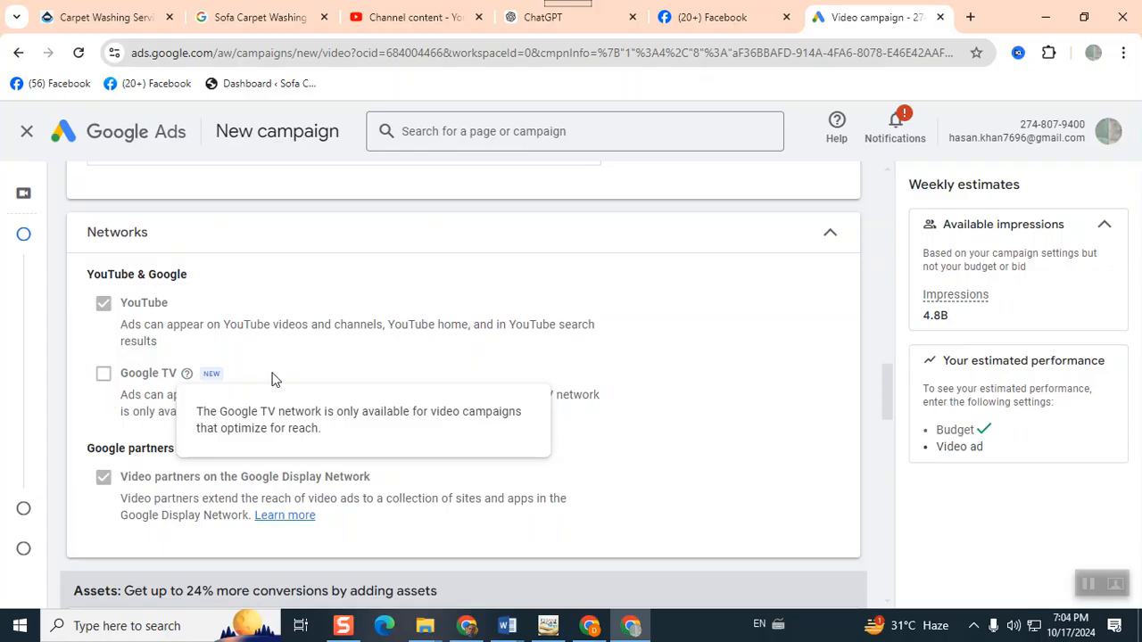
{"action": "scroll", "coordinate": [286, 378], "scroll_direction": "down", "scroll_amount": 2}
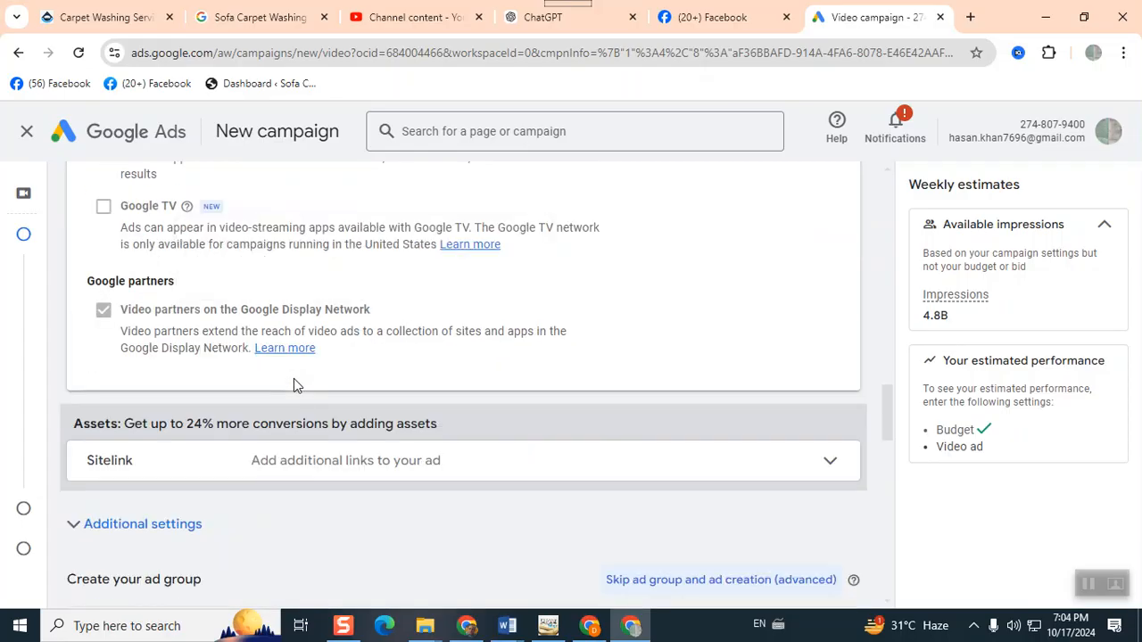
{"action": "scroll", "coordinate": [293, 386], "scroll_direction": "down", "scroll_amount": 1}
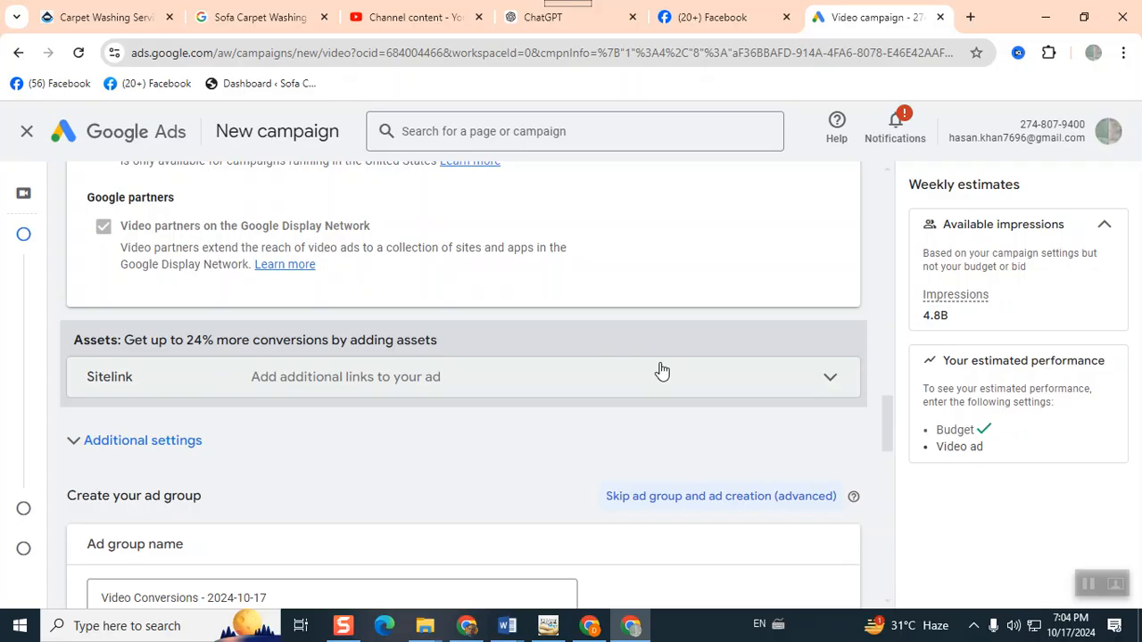
{"action": "scroll", "coordinate": [664, 375], "scroll_direction": "down", "scroll_amount": 3}
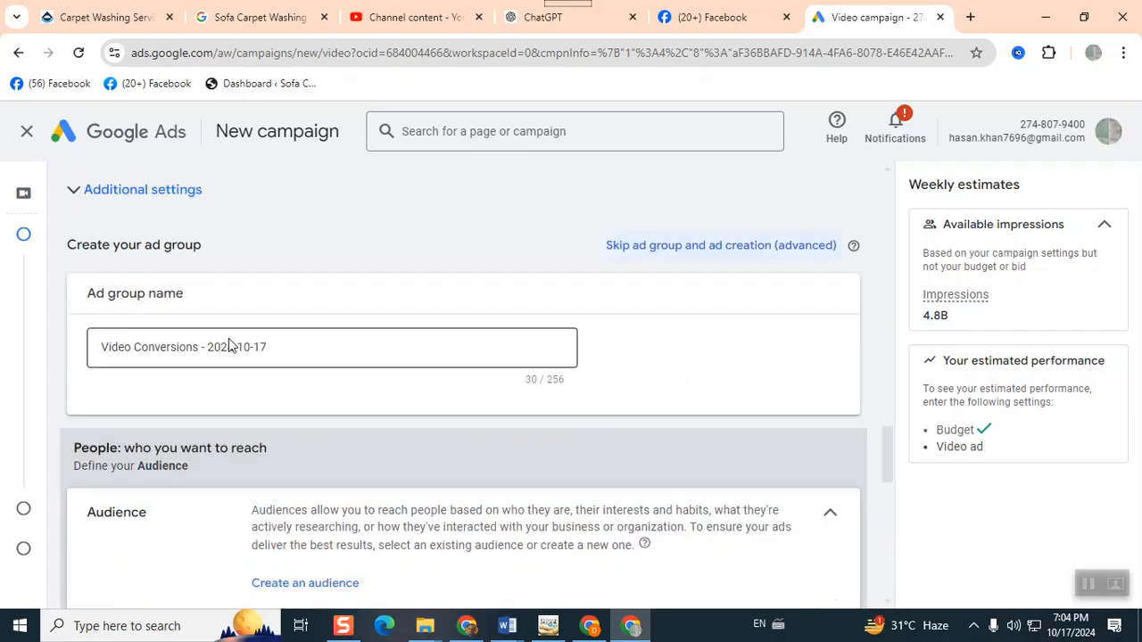
Step: Open the form for creating a new audience, review its segment, exclusion and demographics options, and close it without saving
{"action": "scroll", "coordinate": [229, 345], "scroll_direction": "down", "scroll_amount": 2}
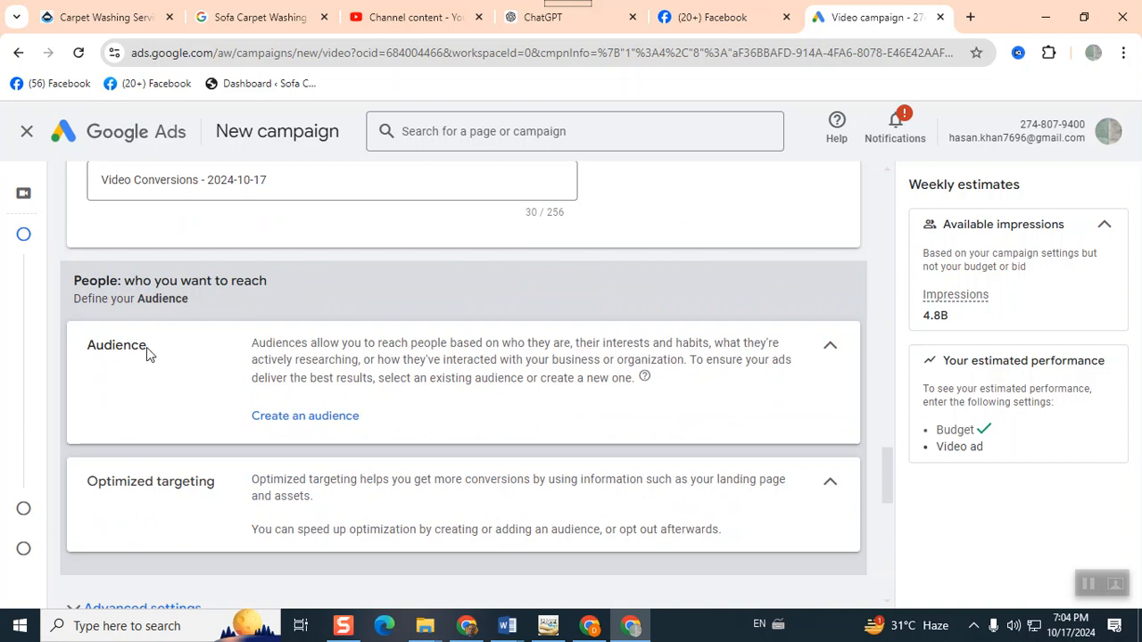
{"action": "left_click", "coordinate": [312, 421]}
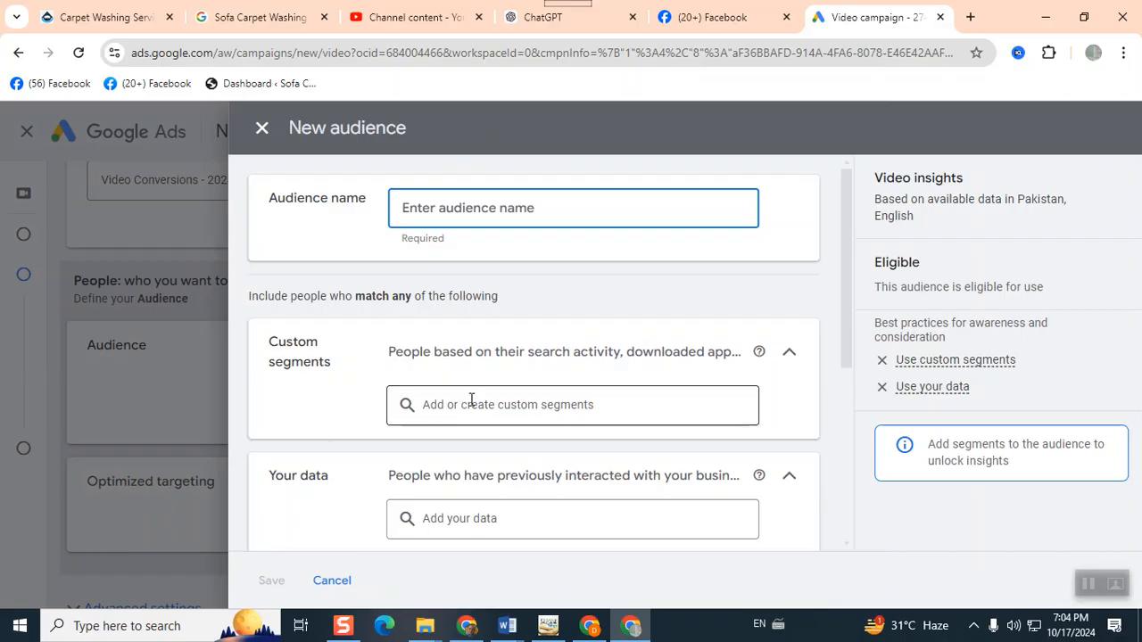
{"action": "scroll", "coordinate": [473, 419], "scroll_direction": "down", "scroll_amount": 2}
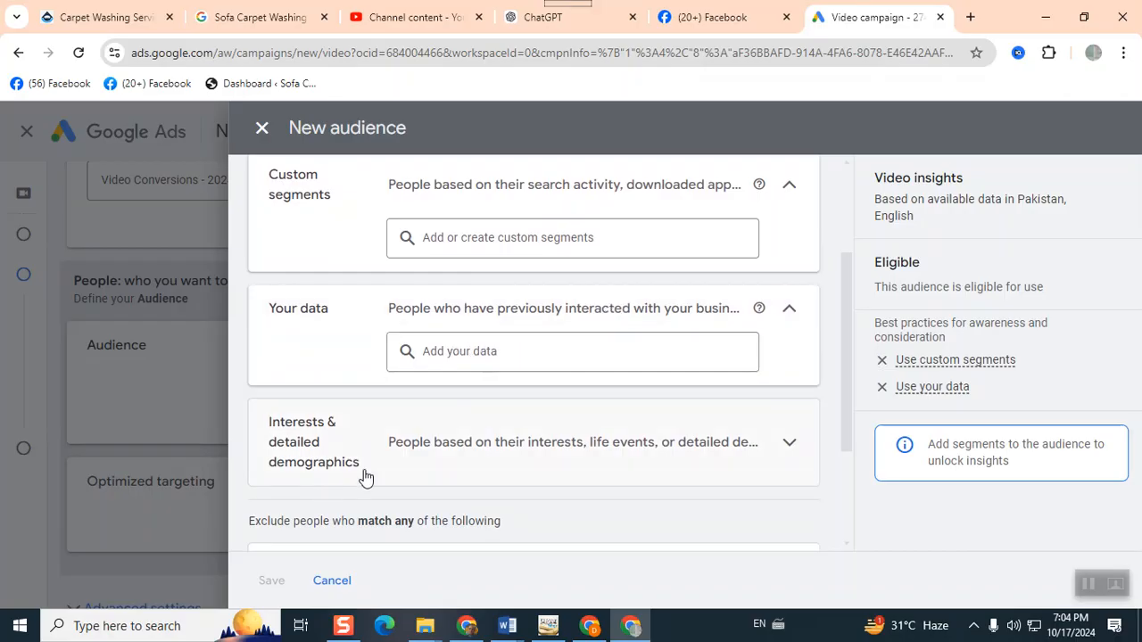
{"action": "scroll", "coordinate": [522, 387], "scroll_direction": "down", "scroll_amount": 2}
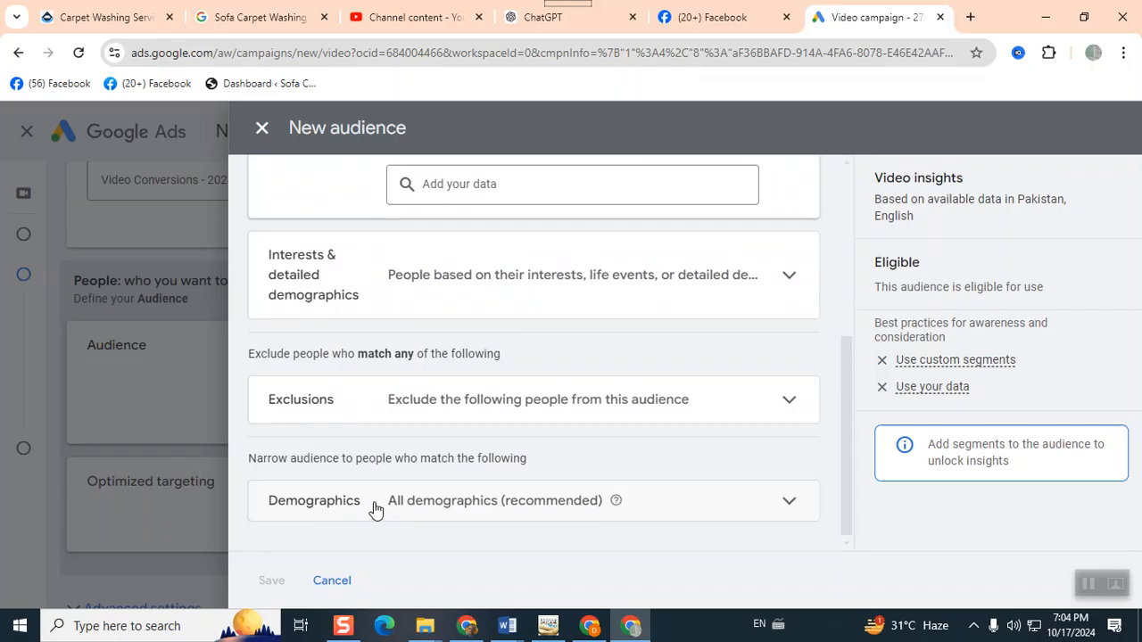
{"action": "left_click", "coordinate": [328, 581]}
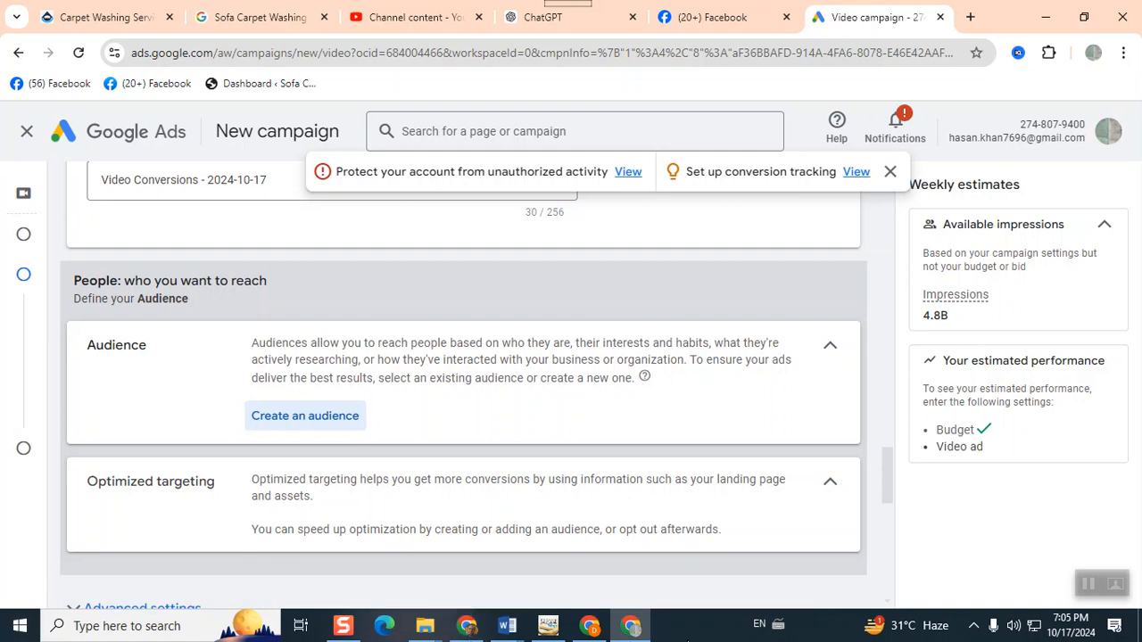
Step: Switch to YouTube Studio and copy the shareable link of the Mattress Cleaning video
{"action": "scroll", "coordinate": [612, 462], "scroll_direction": "down", "scroll_amount": 5}
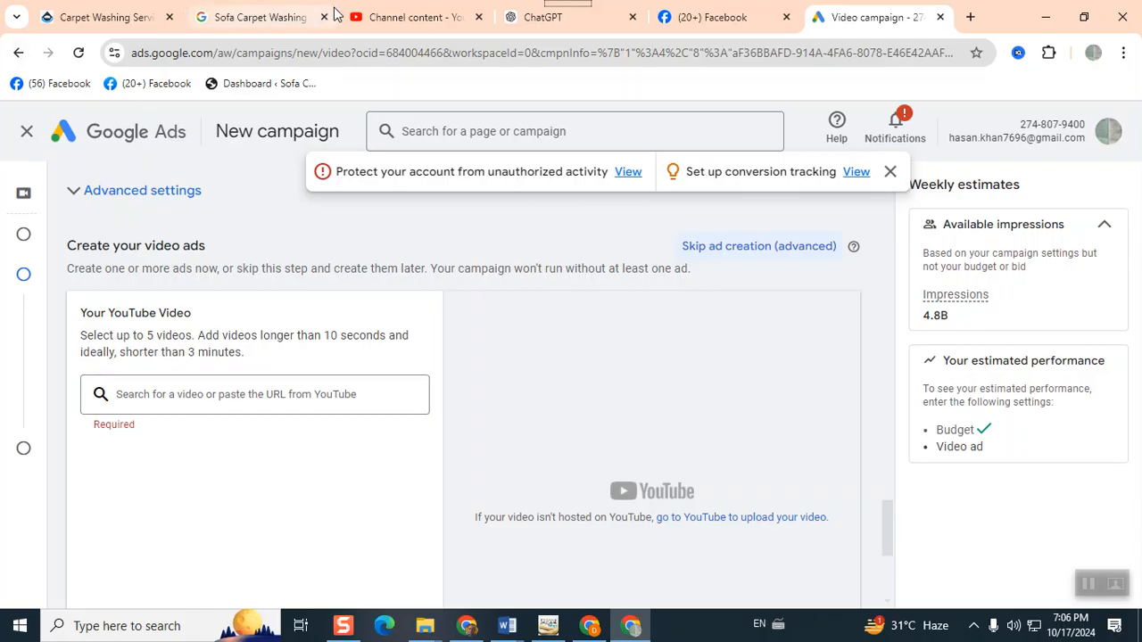
{"action": "left_click", "coordinate": [396, 26]}
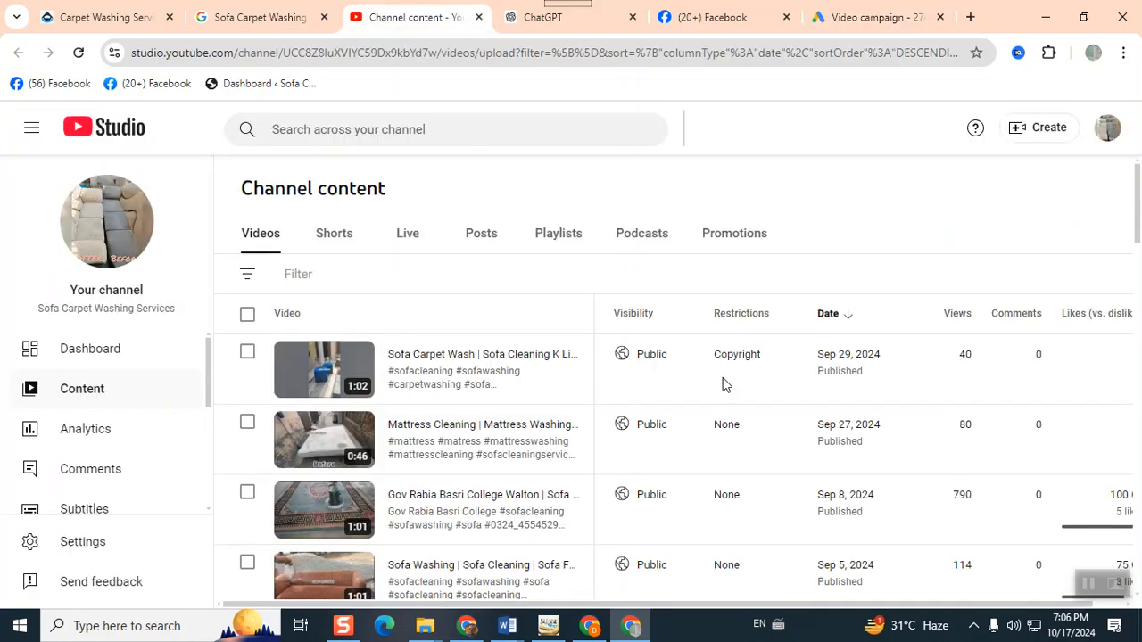
{"action": "mouse_move", "coordinate": [606, 471]}
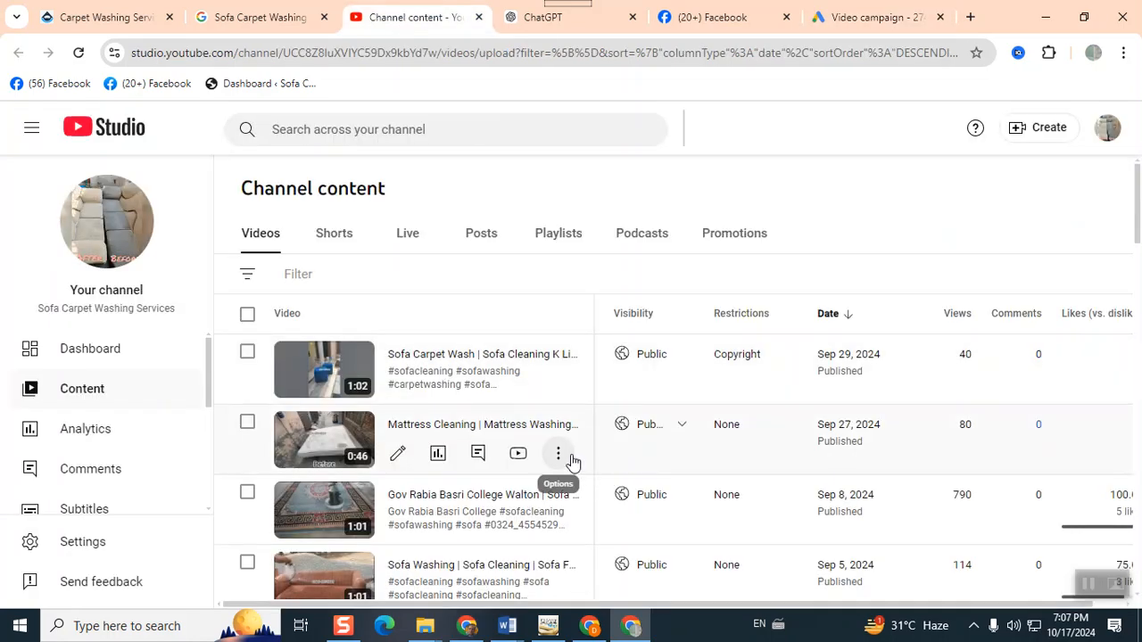
{"action": "left_click", "coordinate": [567, 456]}
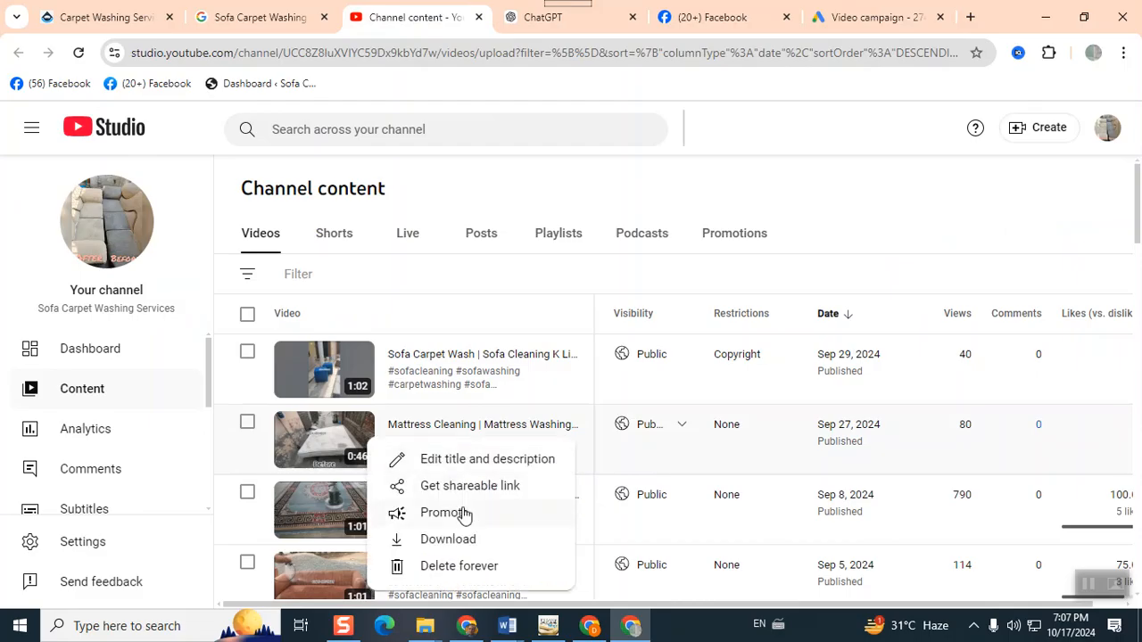
{"action": "left_click", "coordinate": [483, 488]}
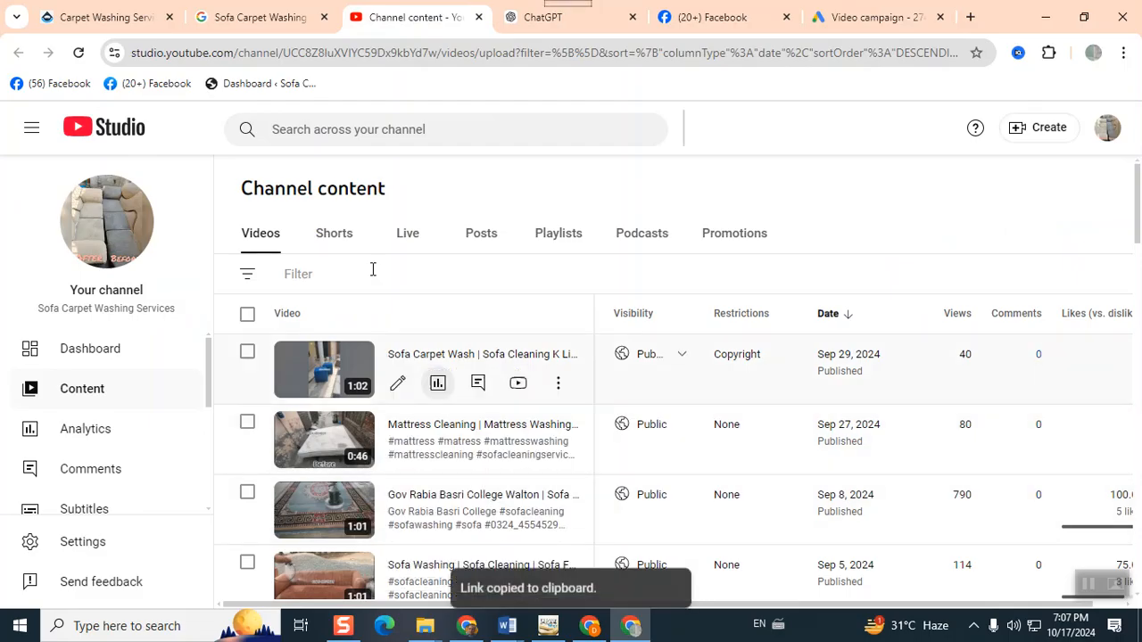
Step: Return to Google Ads and add the Mattress Cleaning video to the ad using its copied link
{"action": "left_click", "coordinate": [869, 18]}
{"action": "left_click", "coordinate": [280, 394]}
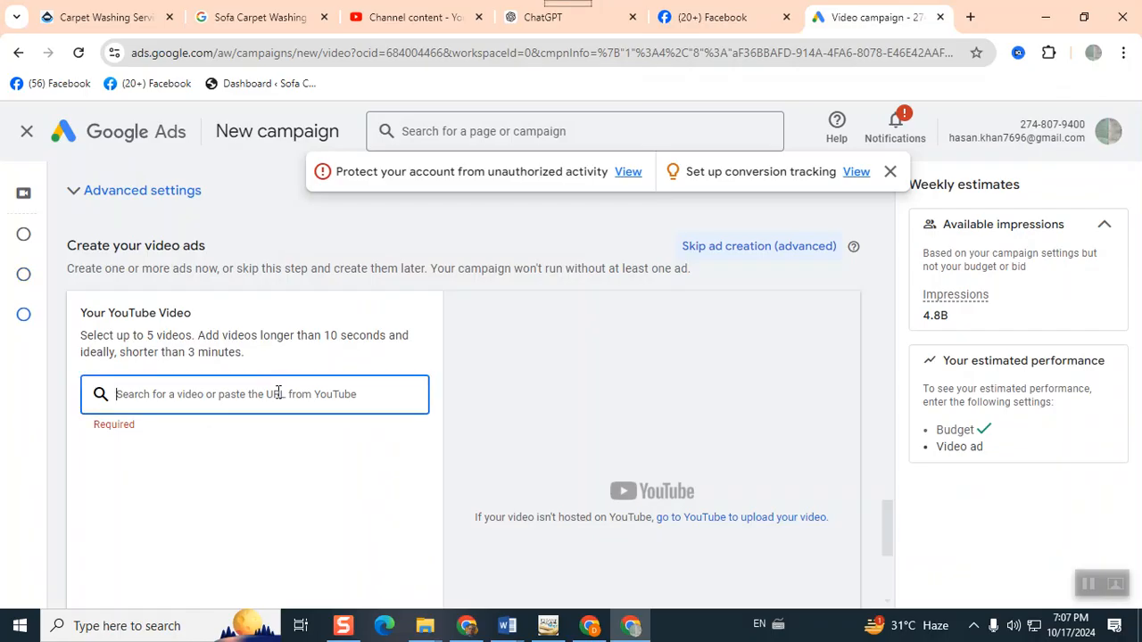
{"action": "key", "text": "ctrl+v"}
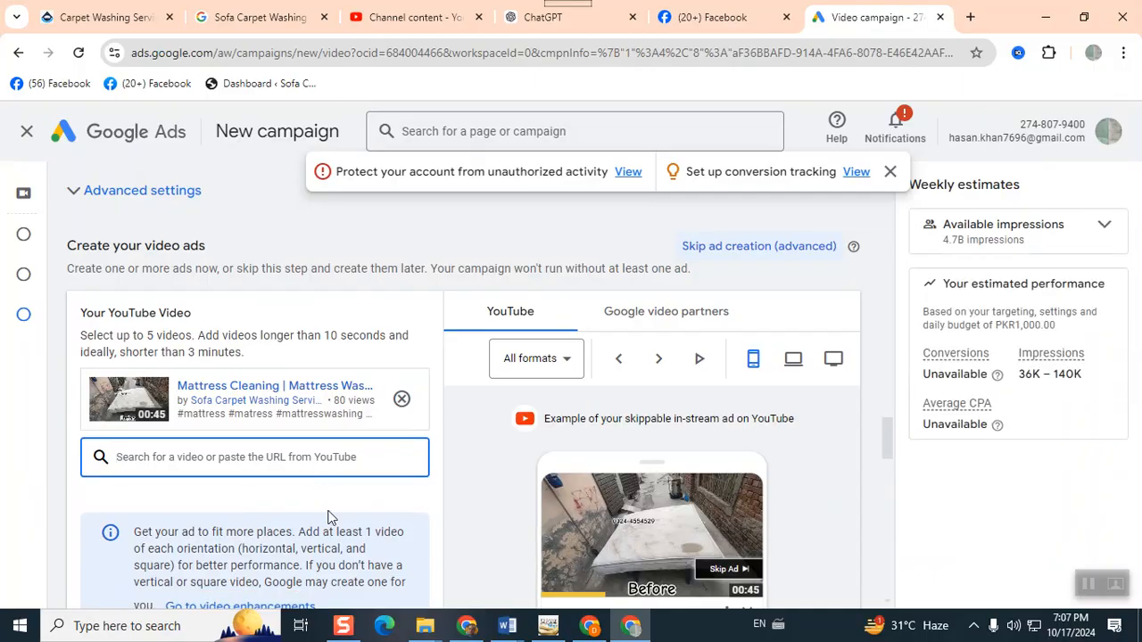
Step: Switch to YouTube Studio and open the channel's Customization page to find an address for the ad's Final URL
{"action": "scroll", "coordinate": [863, 538], "scroll_direction": "down", "scroll_amount": 2}
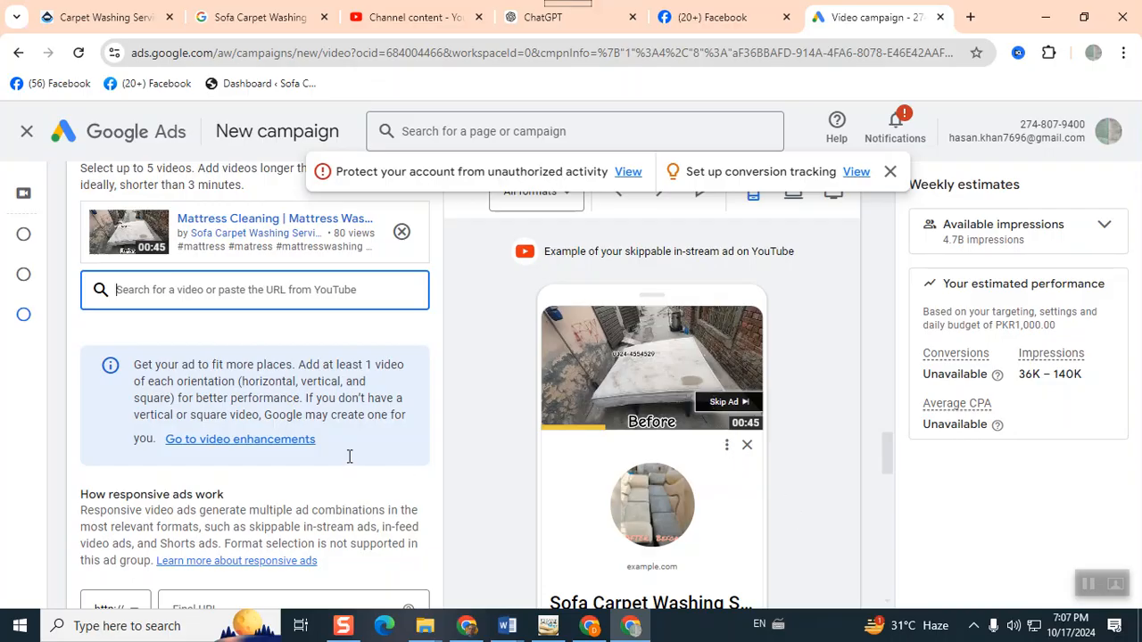
{"action": "scroll", "coordinate": [349, 457], "scroll_direction": "down", "scroll_amount": 1}
{"action": "scroll", "coordinate": [349, 456], "scroll_direction": "up", "scroll_amount": 2}
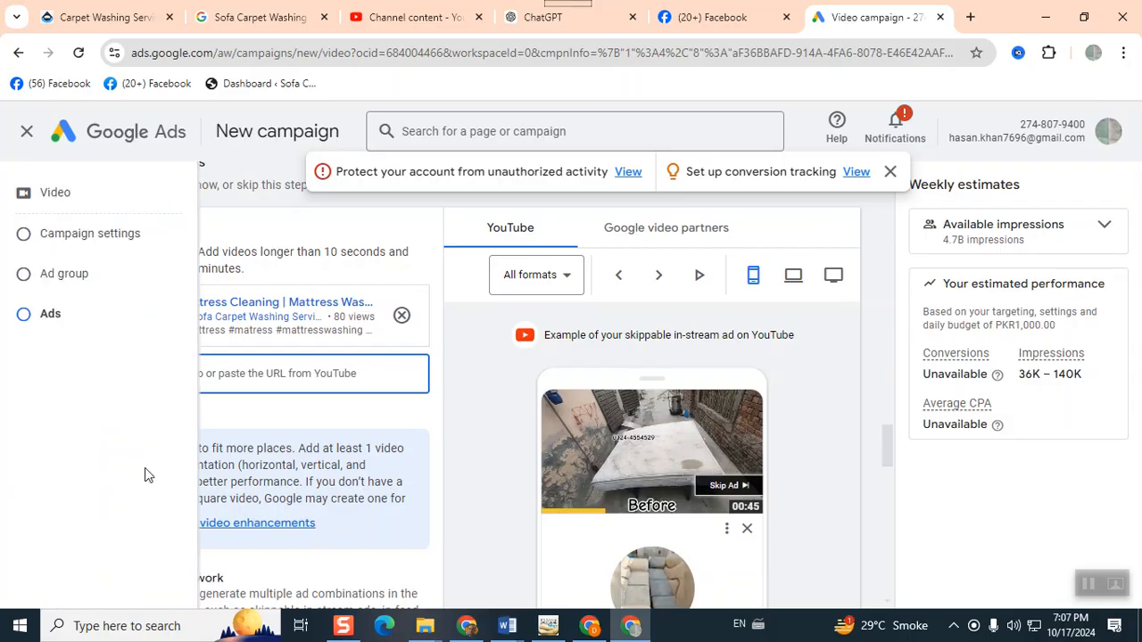
{"action": "scroll", "coordinate": [352, 482], "scroll_direction": "down", "scroll_amount": 2}
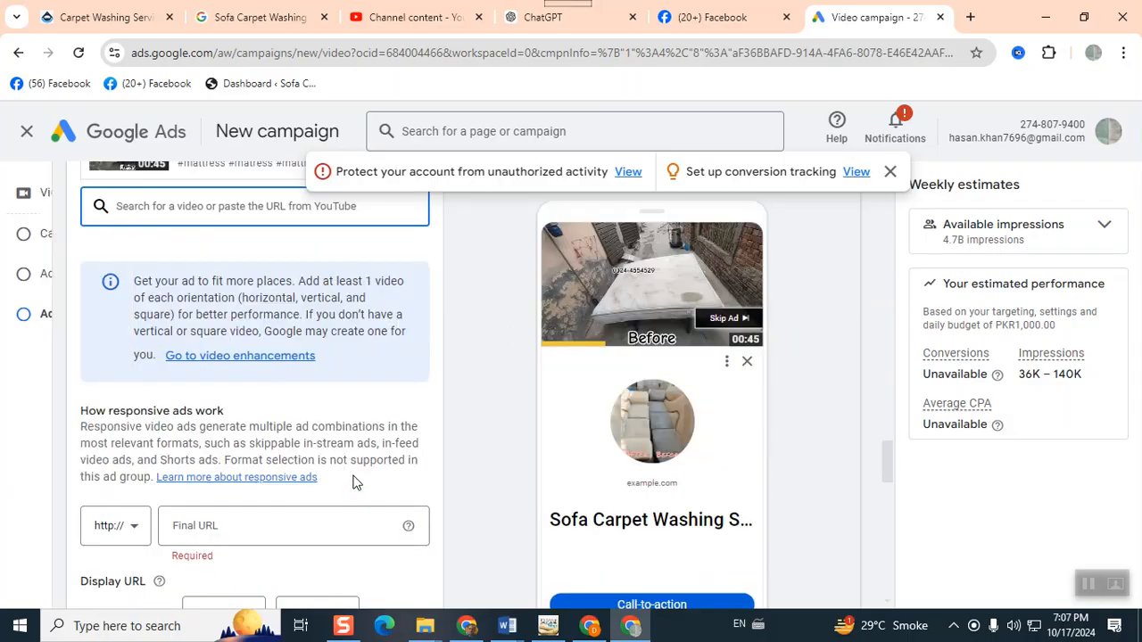
{"action": "left_click", "coordinate": [255, 525]}
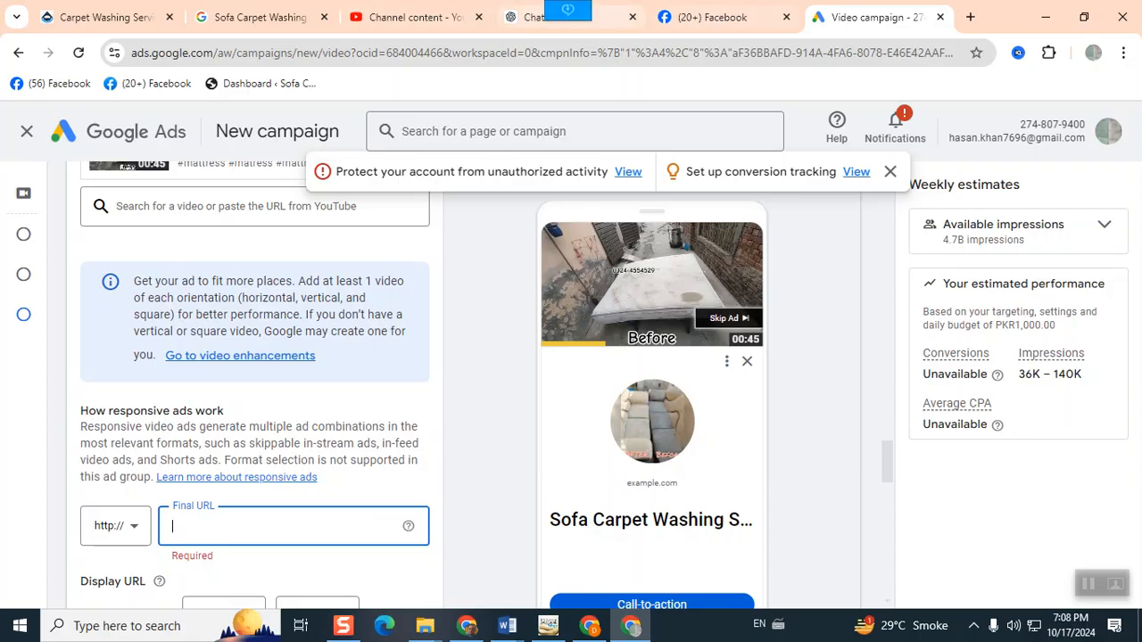
{"action": "left_click", "coordinate": [415, 17]}
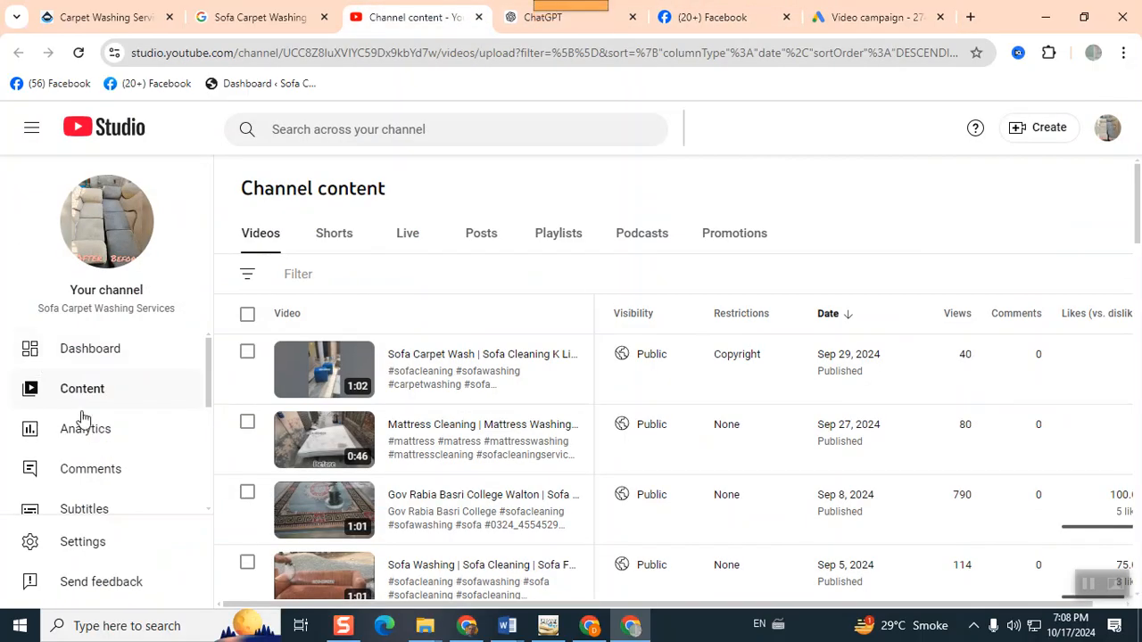
{"action": "scroll", "coordinate": [68, 507], "scroll_direction": "down", "scroll_amount": 3}
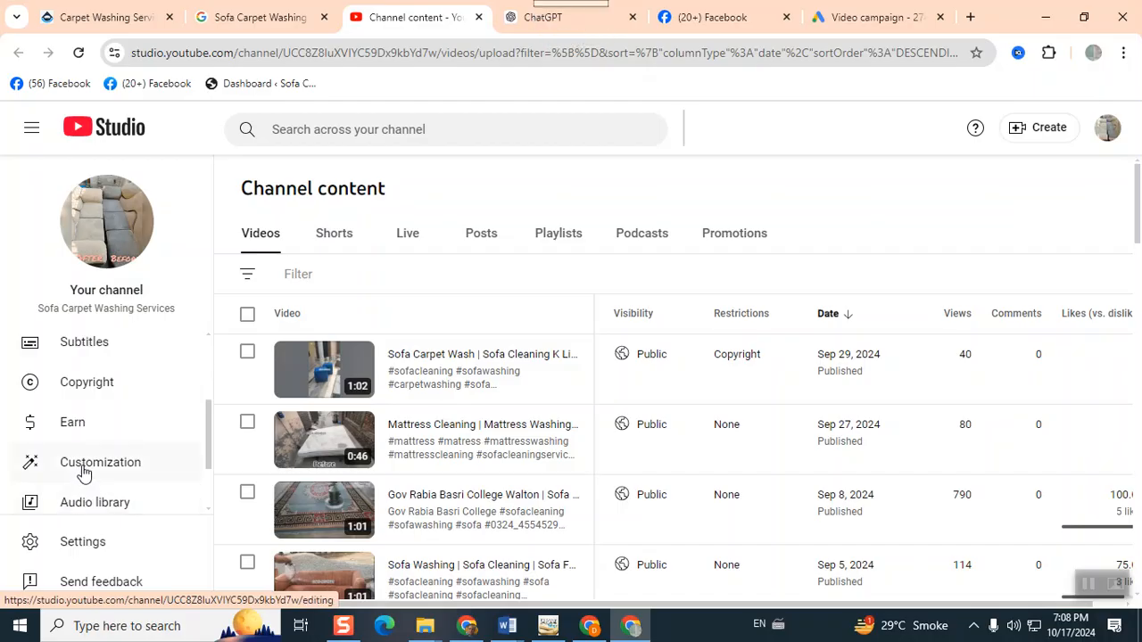
{"action": "left_click", "coordinate": [86, 472]}
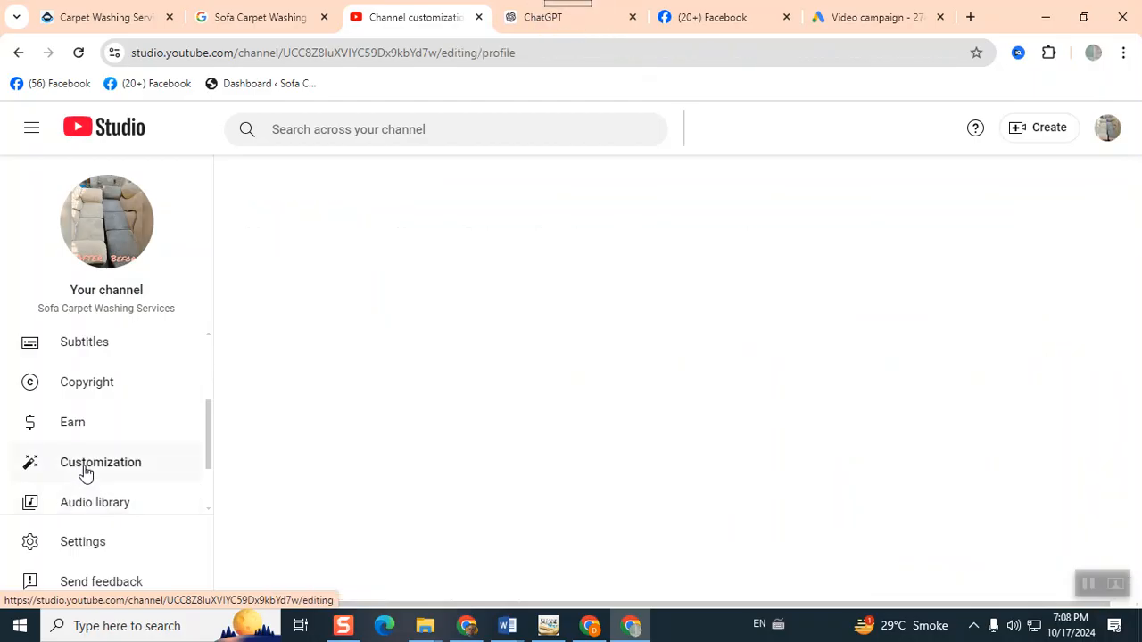
Step: Copy the channel's Custom URL from its profile details
{"action": "scroll", "coordinate": [637, 439], "scroll_direction": "down", "scroll_amount": 3}
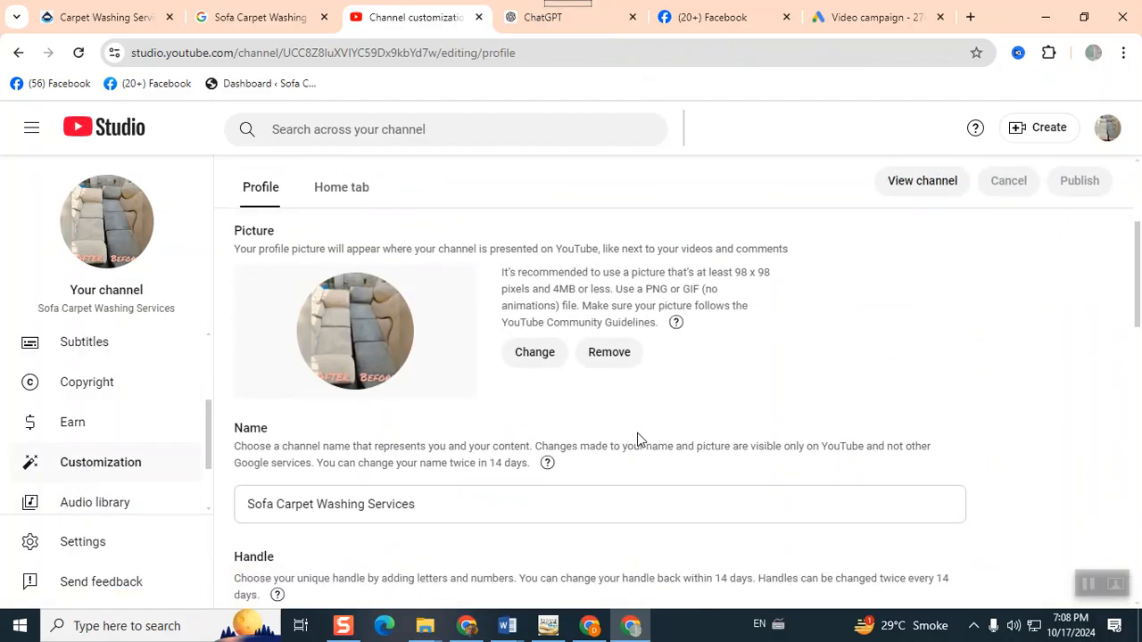
{"action": "scroll", "coordinate": [637, 439], "scroll_direction": "down", "scroll_amount": 1}
{"action": "scroll", "coordinate": [637, 439], "scroll_direction": "down", "scroll_amount": 2}
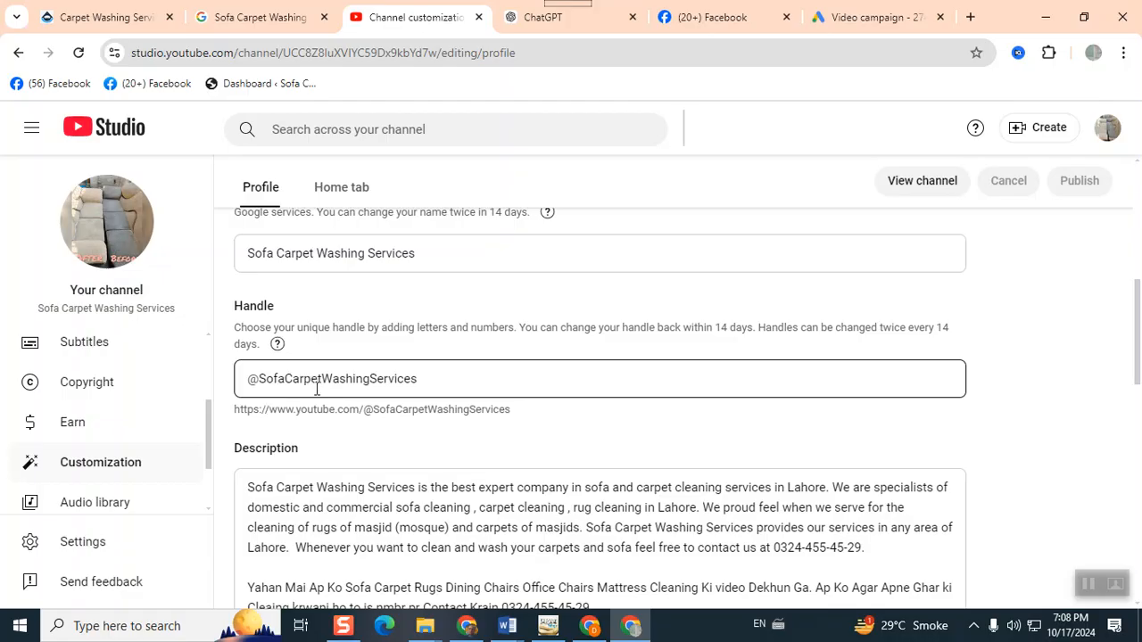
{"action": "triple_click", "coordinate": [502, 411]}
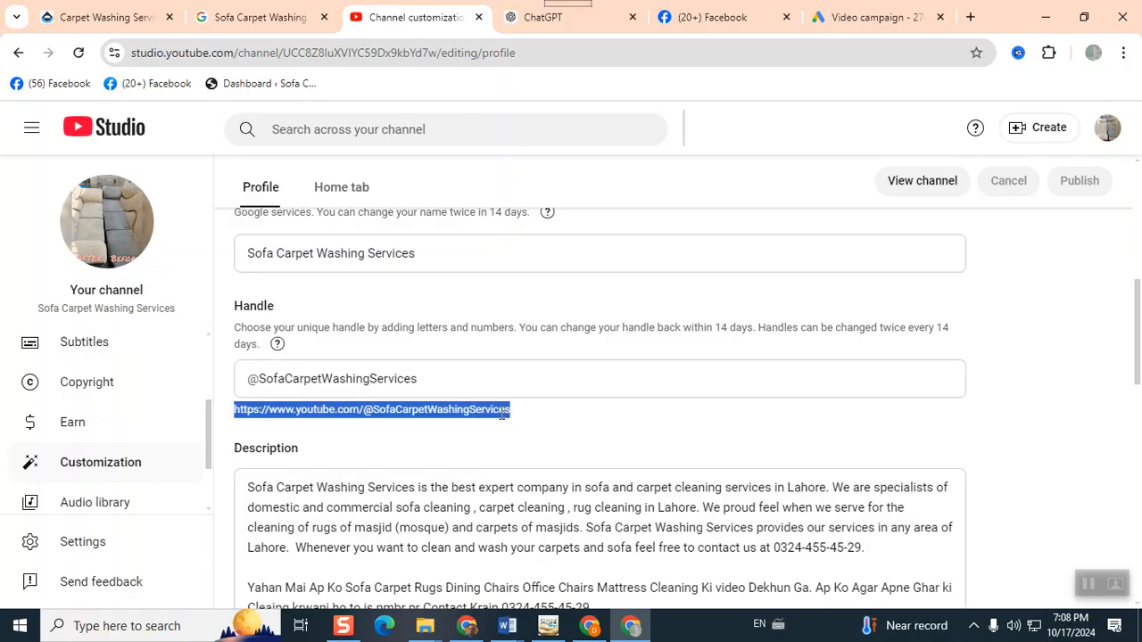
{"action": "scroll", "coordinate": [504, 413], "scroll_direction": "down", "scroll_amount": 3}
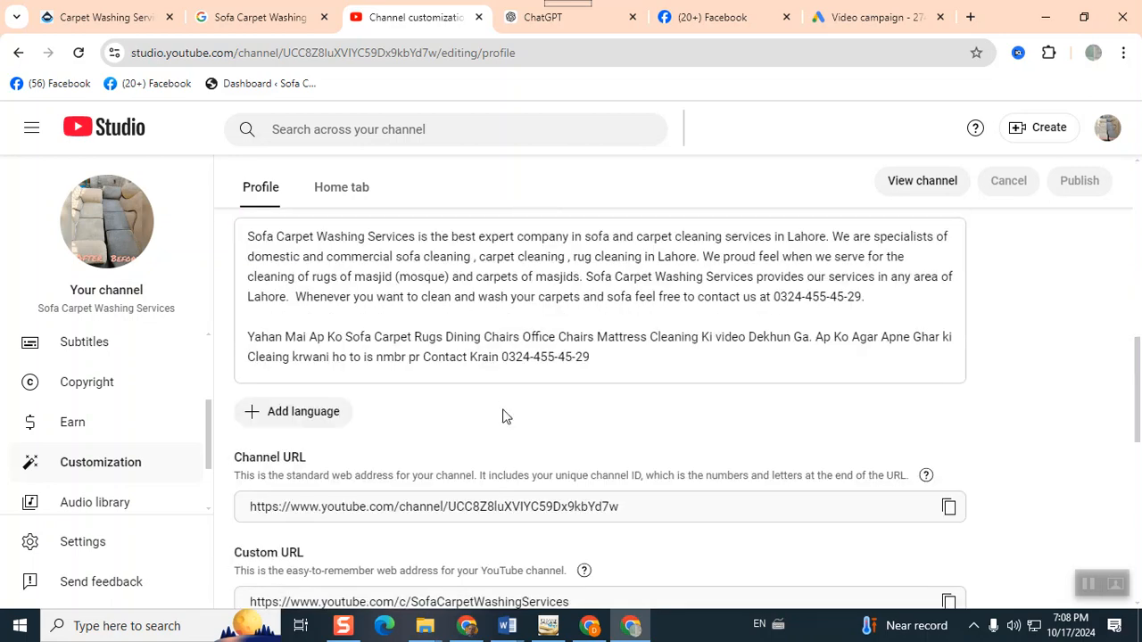
{"action": "scroll", "coordinate": [427, 507], "scroll_direction": "down", "scroll_amount": 1}
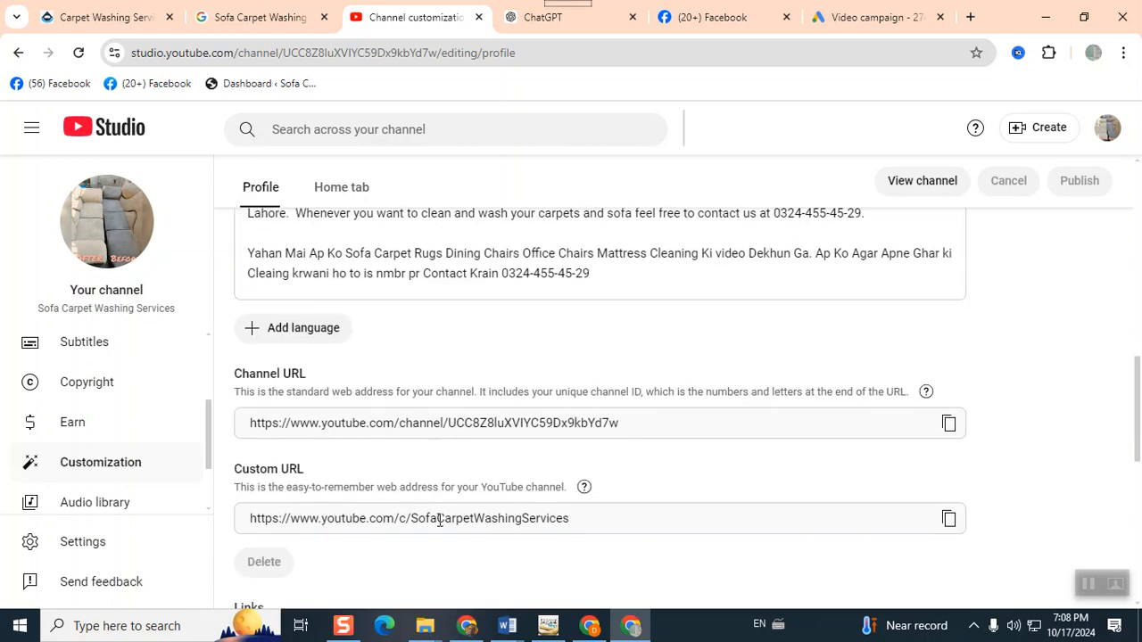
{"action": "left_click", "coordinate": [948, 525]}
{"action": "left_click", "coordinate": [839, 20]}
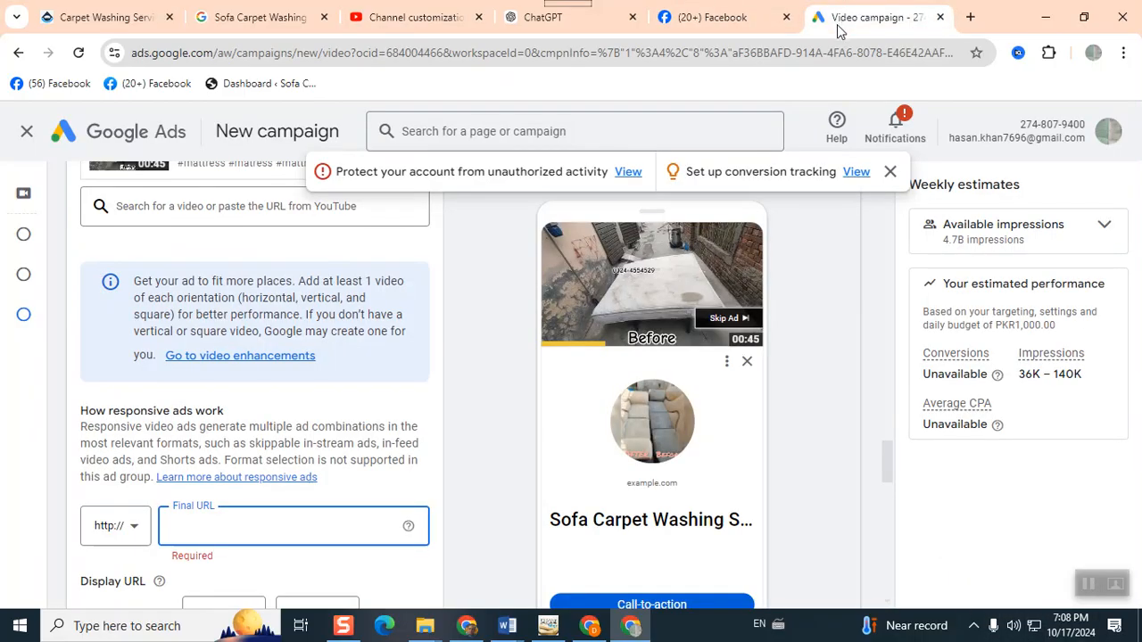
{"action": "key", "text": "ctrl+v"}
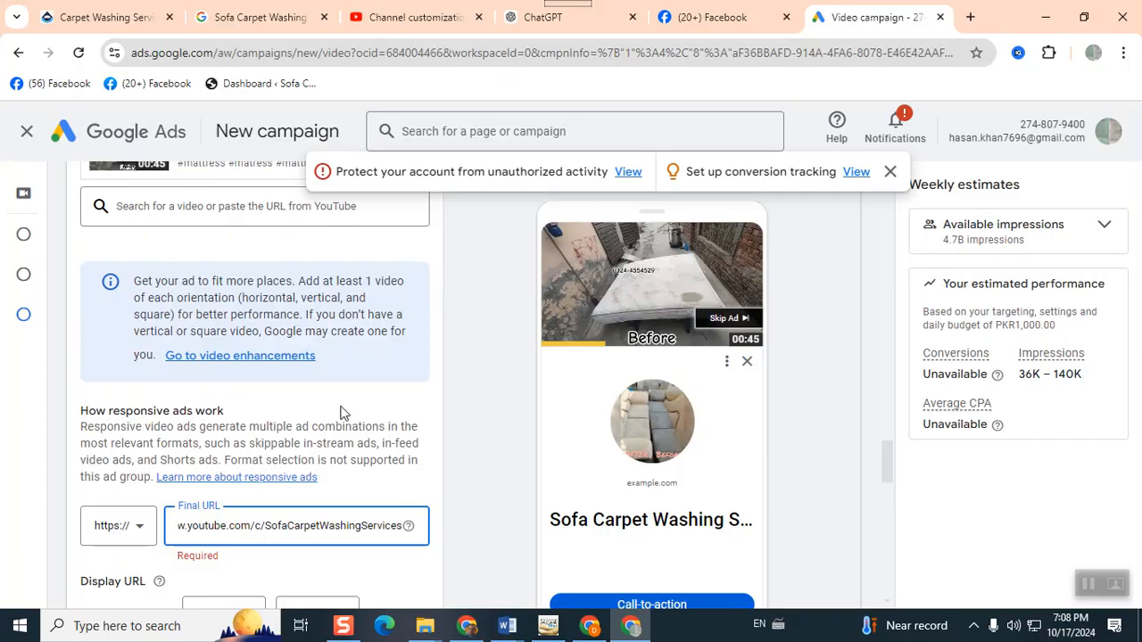
{"action": "scroll", "coordinate": [340, 412], "scroll_direction": "down", "scroll_amount": 2}
{"action": "left_click", "coordinate": [280, 410]}
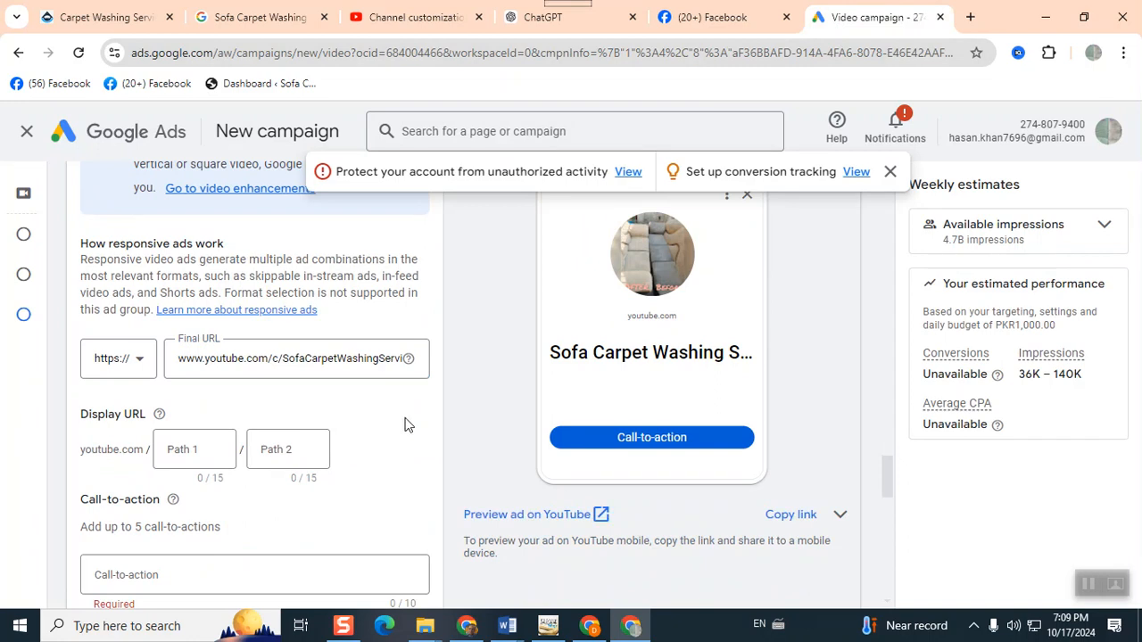
Step: Set the video ad's call-to-action to the suggested option Subscribe
{"action": "scroll", "coordinate": [613, 390], "scroll_direction": "up", "scroll_amount": 2}
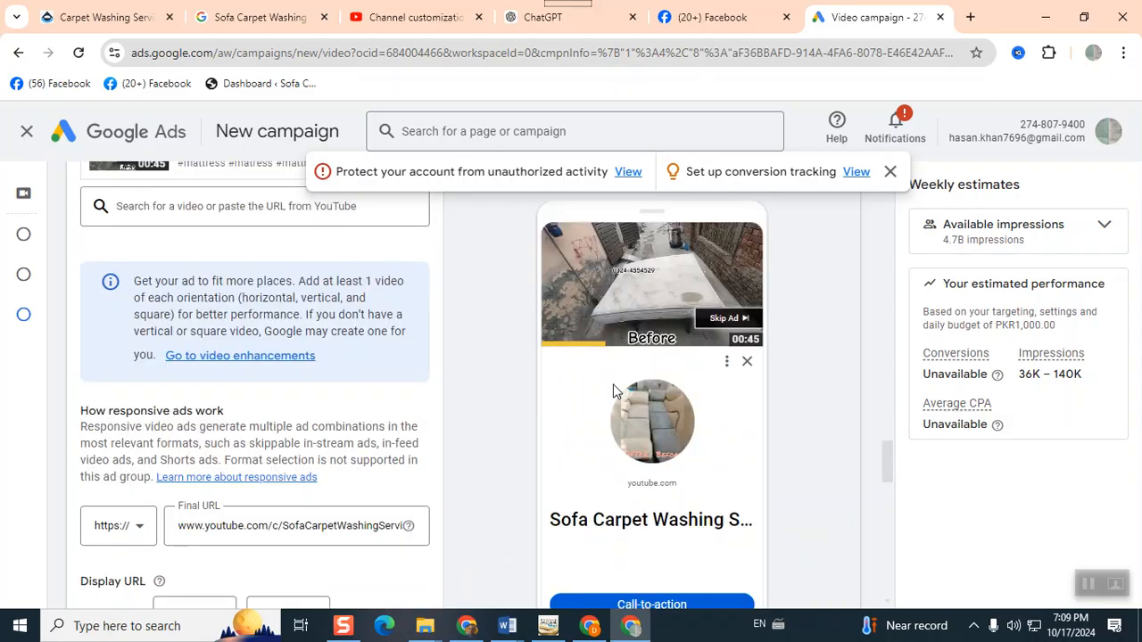
{"action": "scroll", "coordinate": [612, 384], "scroll_direction": "down", "scroll_amount": 2}
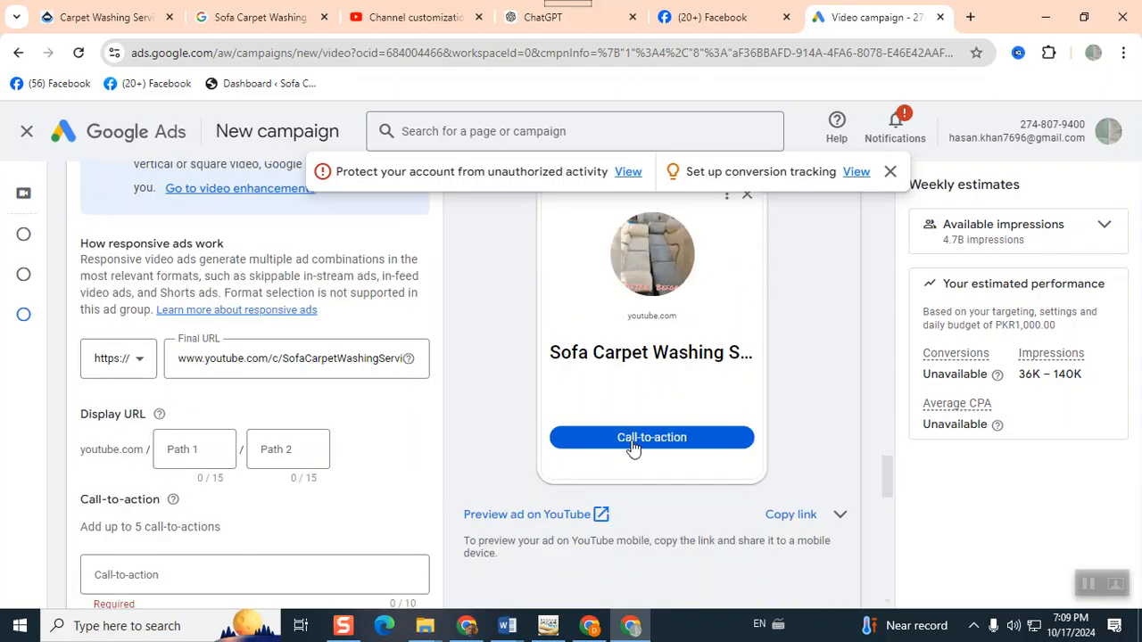
{"action": "scroll", "coordinate": [632, 446], "scroll_direction": "up", "scroll_amount": 3}
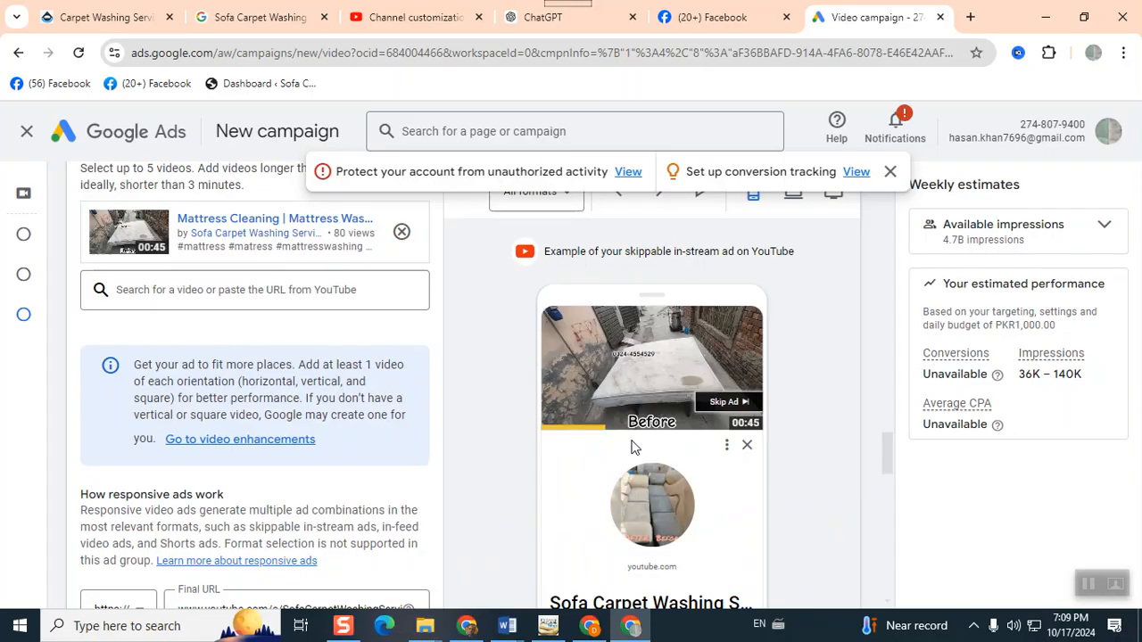
{"action": "scroll", "coordinate": [274, 466], "scroll_direction": "down", "scroll_amount": 2}
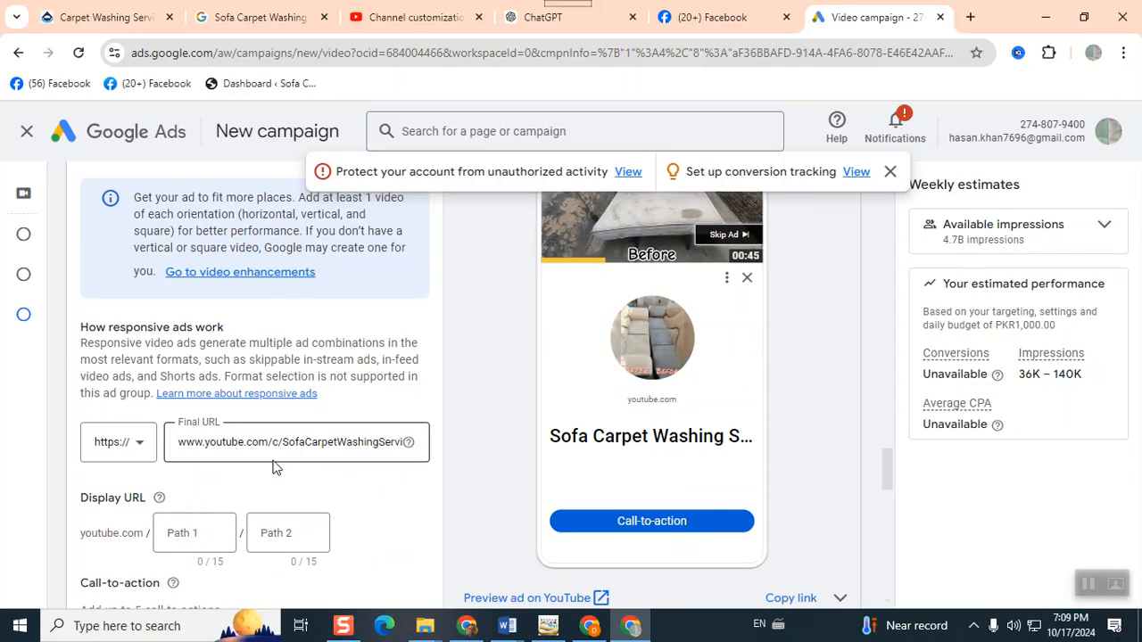
{"action": "scroll", "coordinate": [274, 467], "scroll_direction": "down", "scroll_amount": 1}
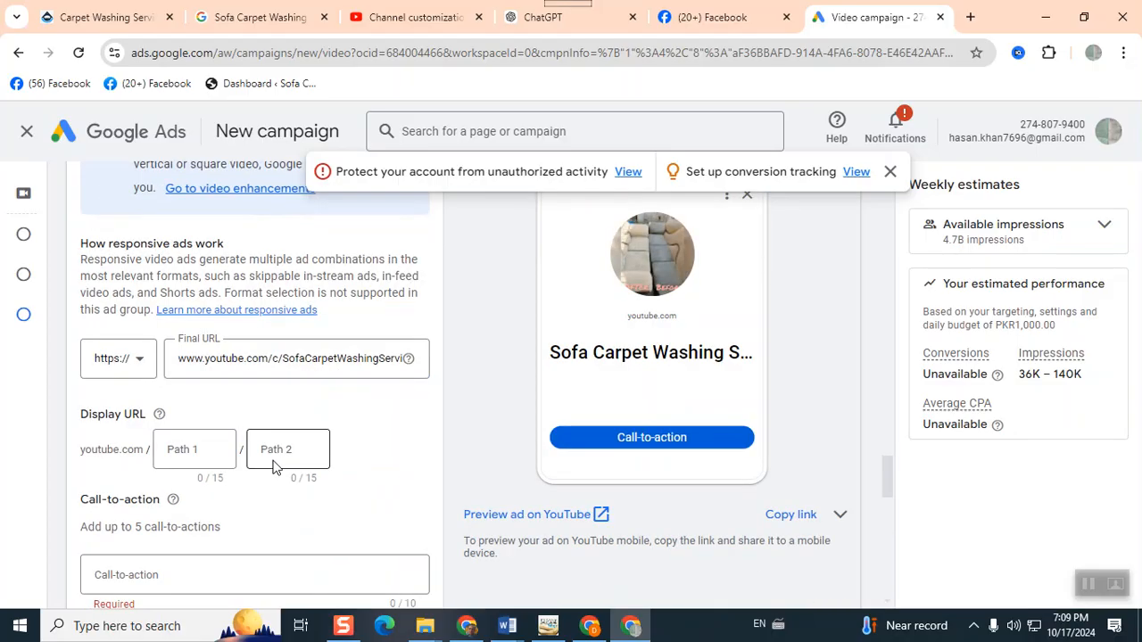
{"action": "scroll", "coordinate": [107, 575], "scroll_direction": "down", "scroll_amount": 1}
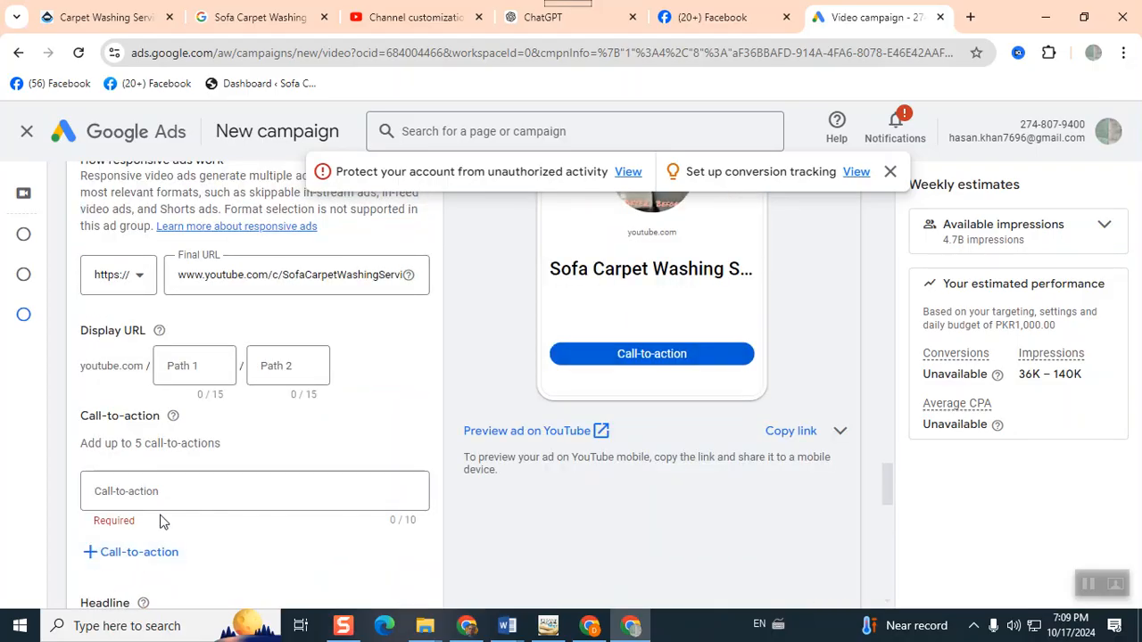
{"action": "left_click", "coordinate": [203, 491]}
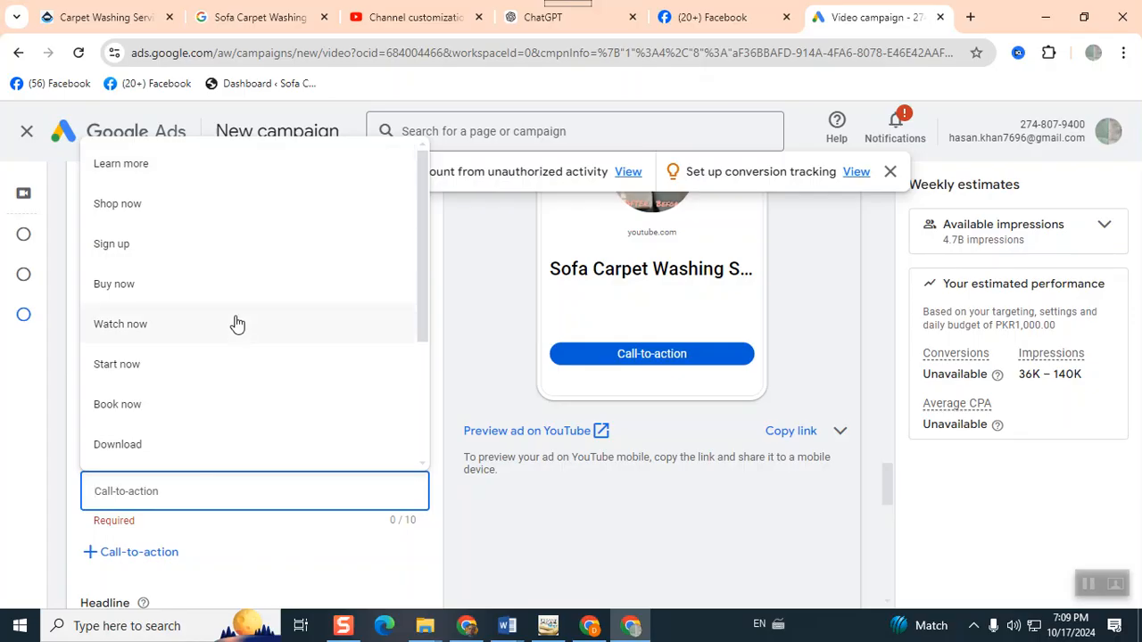
{"action": "scroll", "coordinate": [237, 324], "scroll_direction": "down", "scroll_amount": 2}
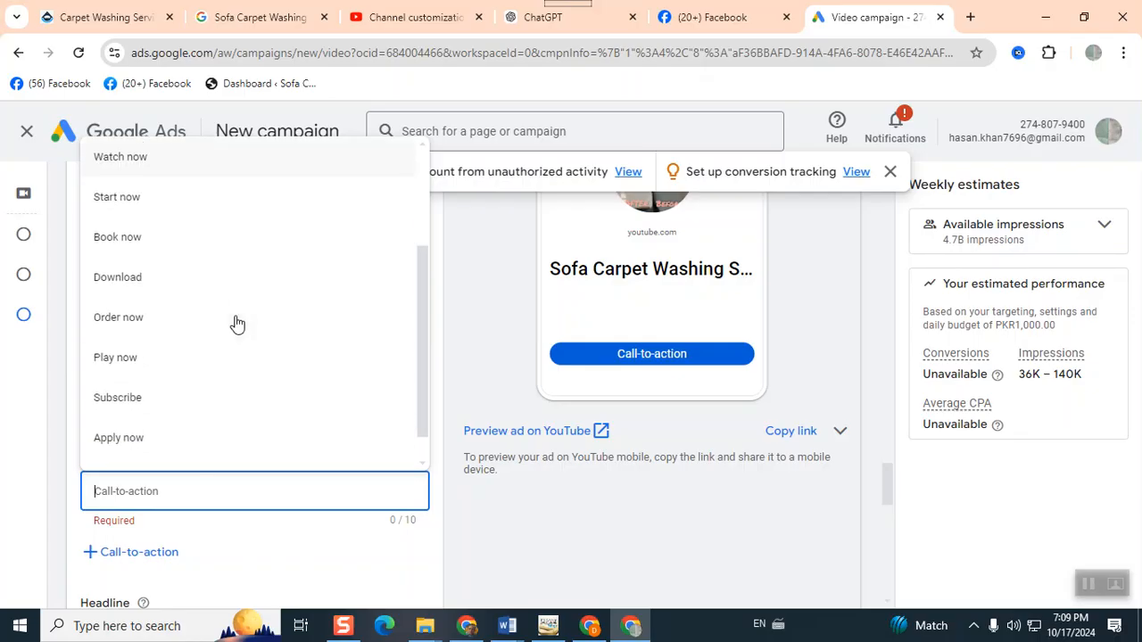
{"action": "left_click", "coordinate": [155, 400]}
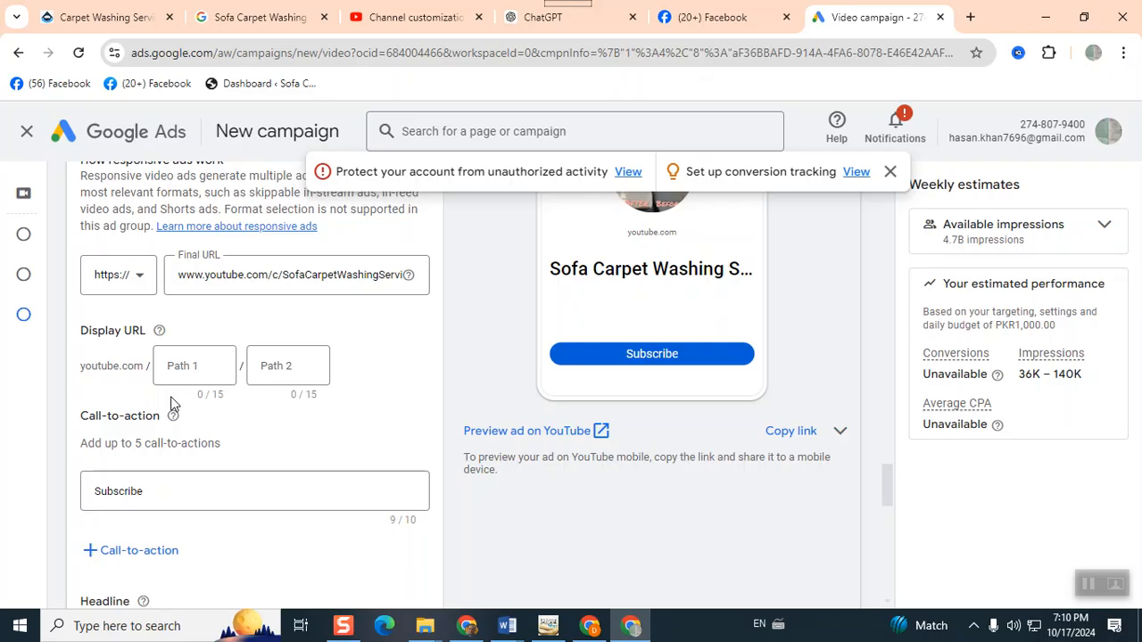
Step: Examine the ad's video, Final URL, call-to-action and empty headline fields against the mobile ad preview
{"action": "scroll", "coordinate": [300, 370], "scroll_direction": "down", "scroll_amount": 2}
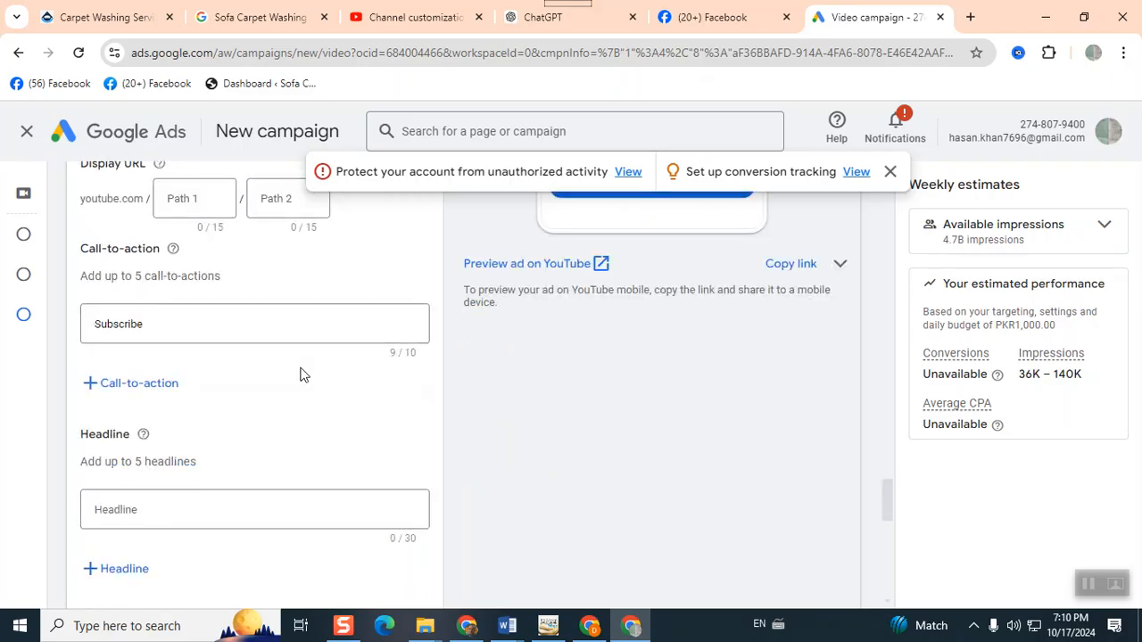
{"action": "scroll", "coordinate": [240, 475], "scroll_direction": "down", "scroll_amount": 2}
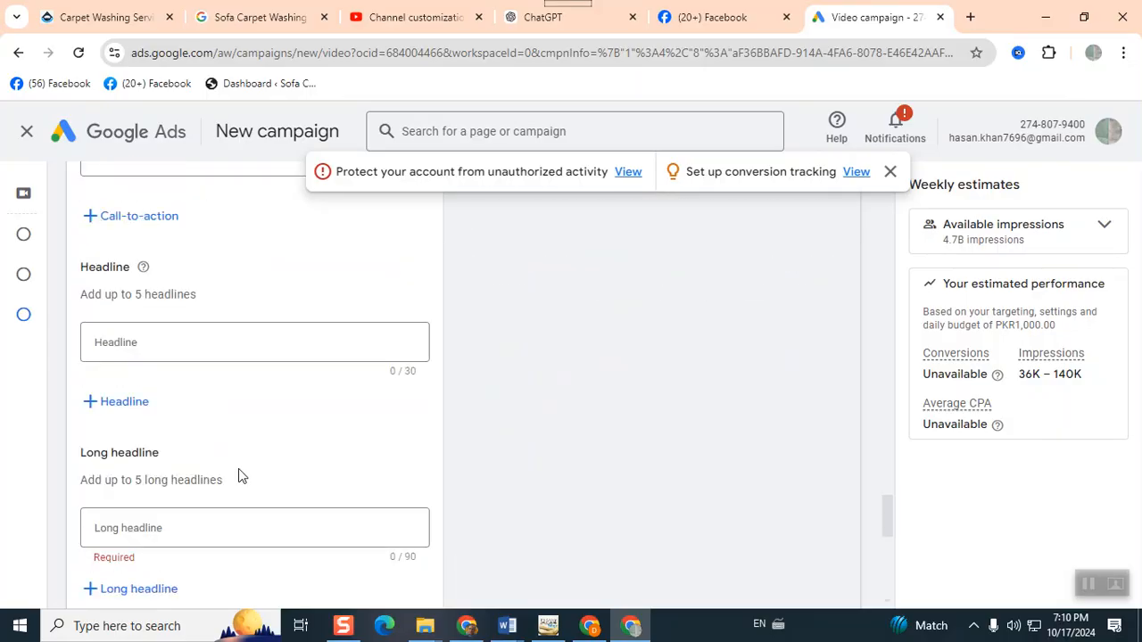
{"action": "scroll", "coordinate": [426, 403], "scroll_direction": "up", "scroll_amount": 5}
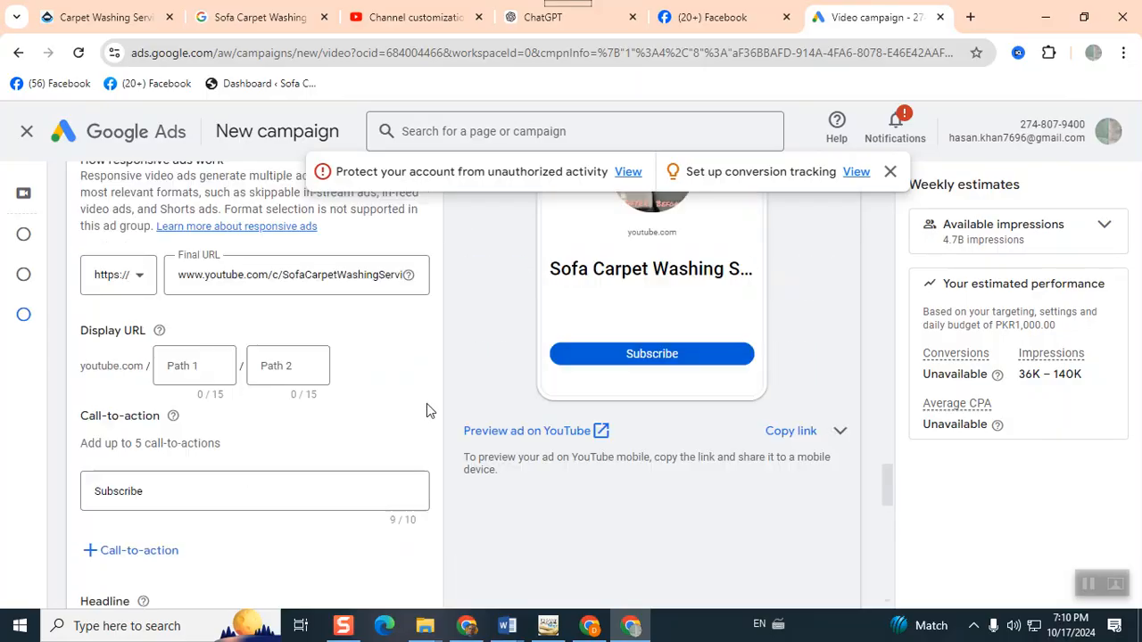
{"action": "scroll", "coordinate": [427, 410], "scroll_direction": "up", "scroll_amount": 4}
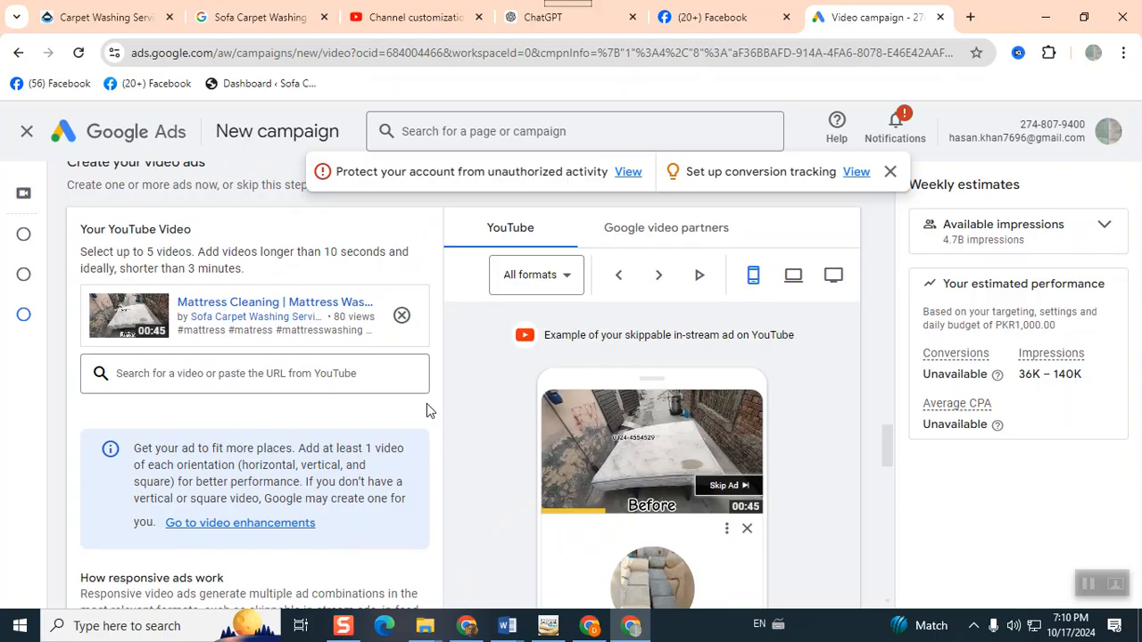
{"action": "scroll", "coordinate": [427, 404], "scroll_direction": "down", "scroll_amount": 3}
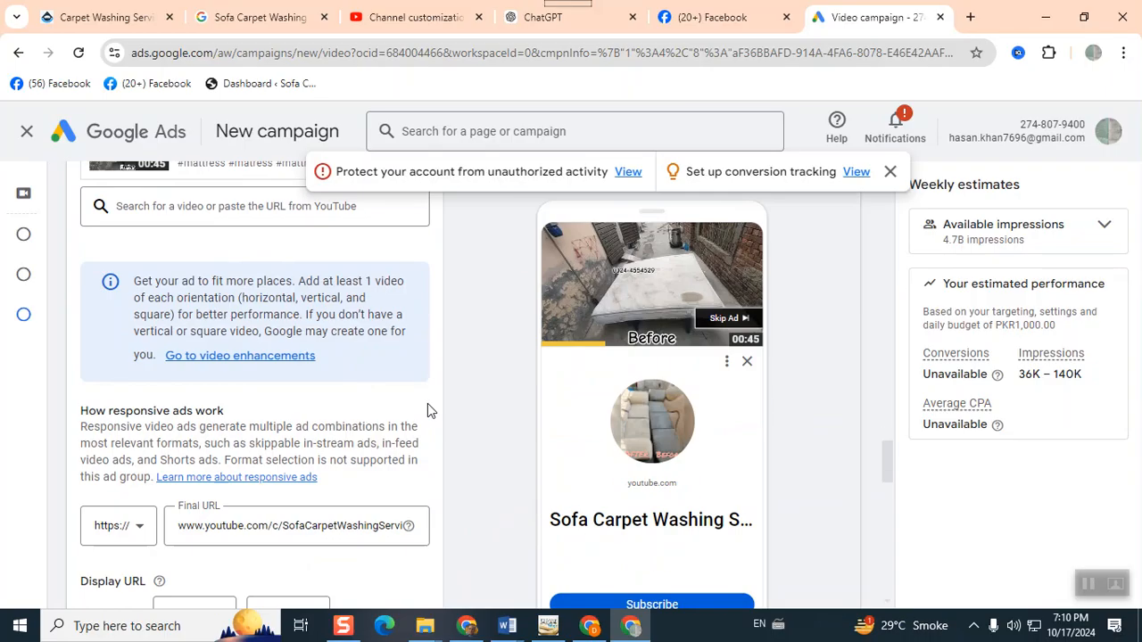
{"action": "scroll", "coordinate": [427, 404], "scroll_direction": "down", "scroll_amount": 3}
{"action": "scroll", "coordinate": [429, 410], "scroll_direction": "down", "scroll_amount": 1}
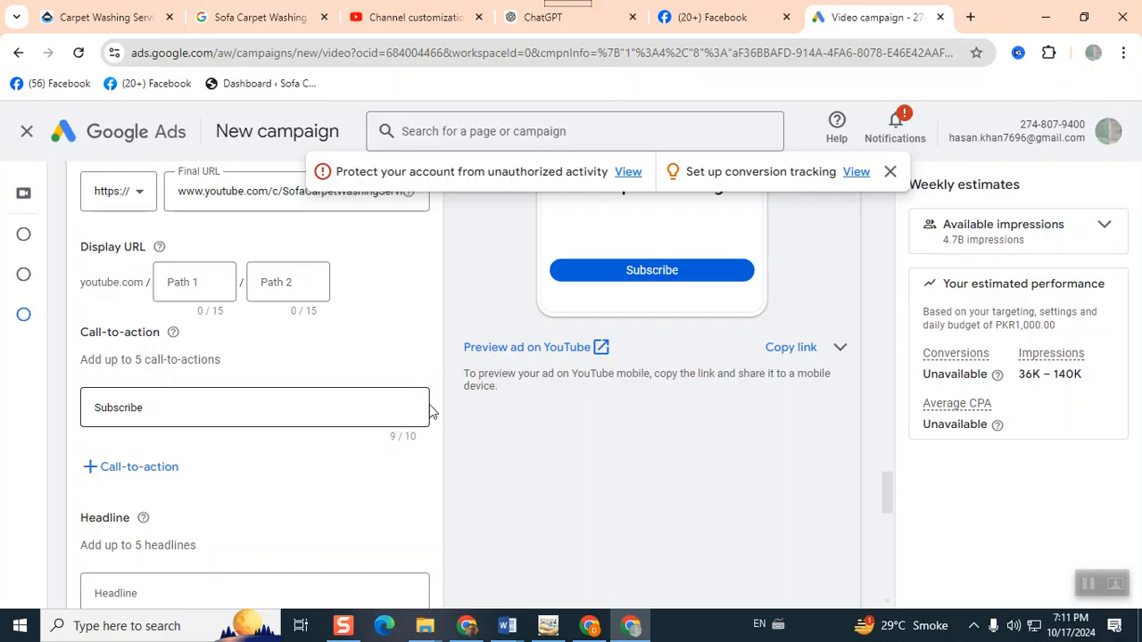
{"action": "scroll", "coordinate": [446, 490], "scroll_direction": "up", "scroll_amount": 10}
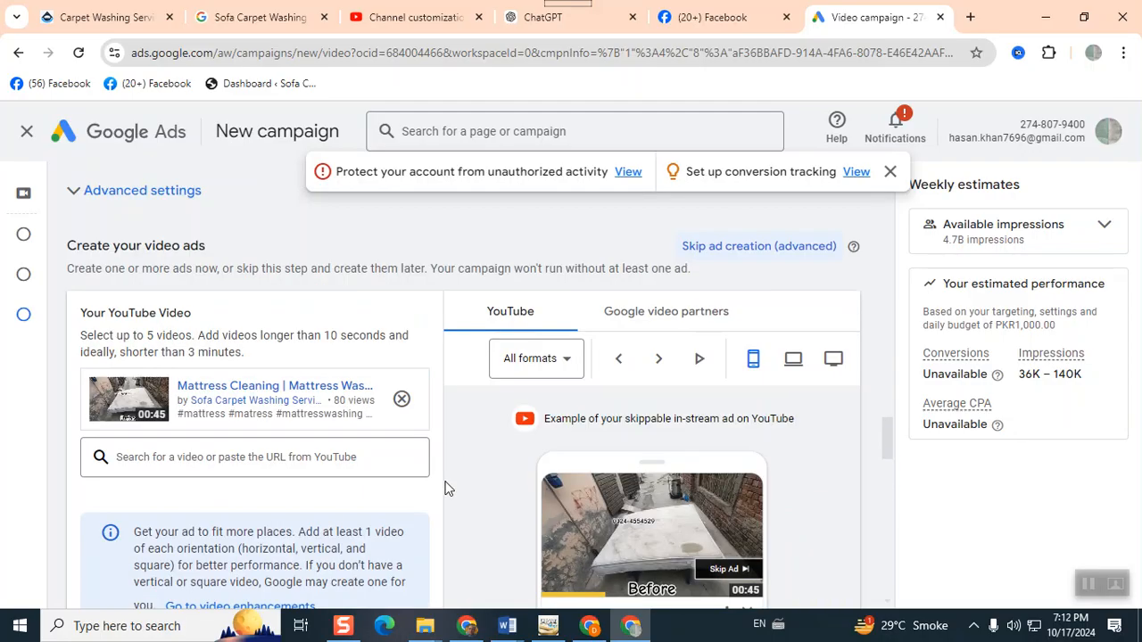
{"action": "scroll", "coordinate": [446, 489], "scroll_direction": "down", "scroll_amount": 2}
{"action": "scroll", "coordinate": [447, 489], "scroll_direction": "down", "scroll_amount": 1}
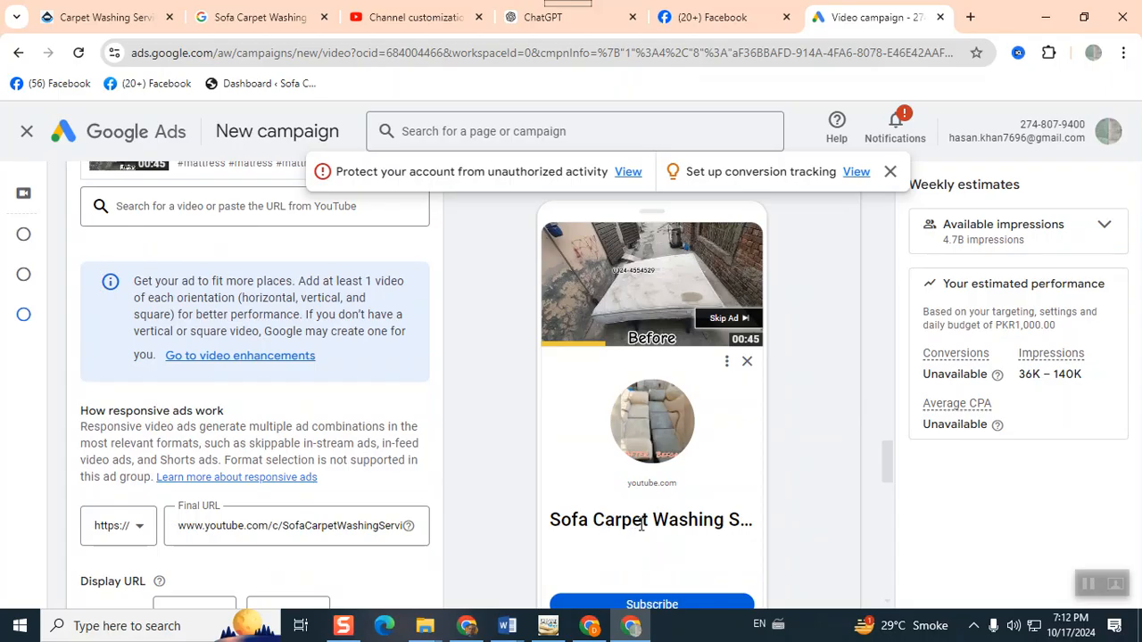
Step: Fill the ad's first headline with the suggestion "Carpet Cleaning in Lahore"
{"action": "scroll", "coordinate": [627, 529], "scroll_direction": "down", "scroll_amount": 3}
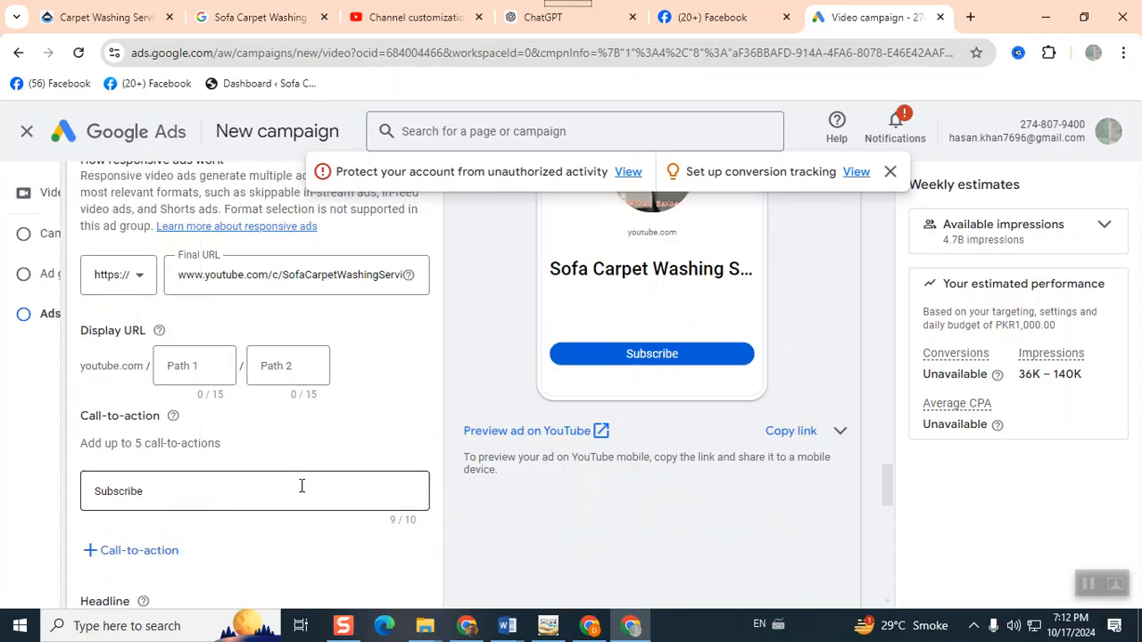
{"action": "scroll", "coordinate": [249, 488], "scroll_direction": "down", "scroll_amount": 2}
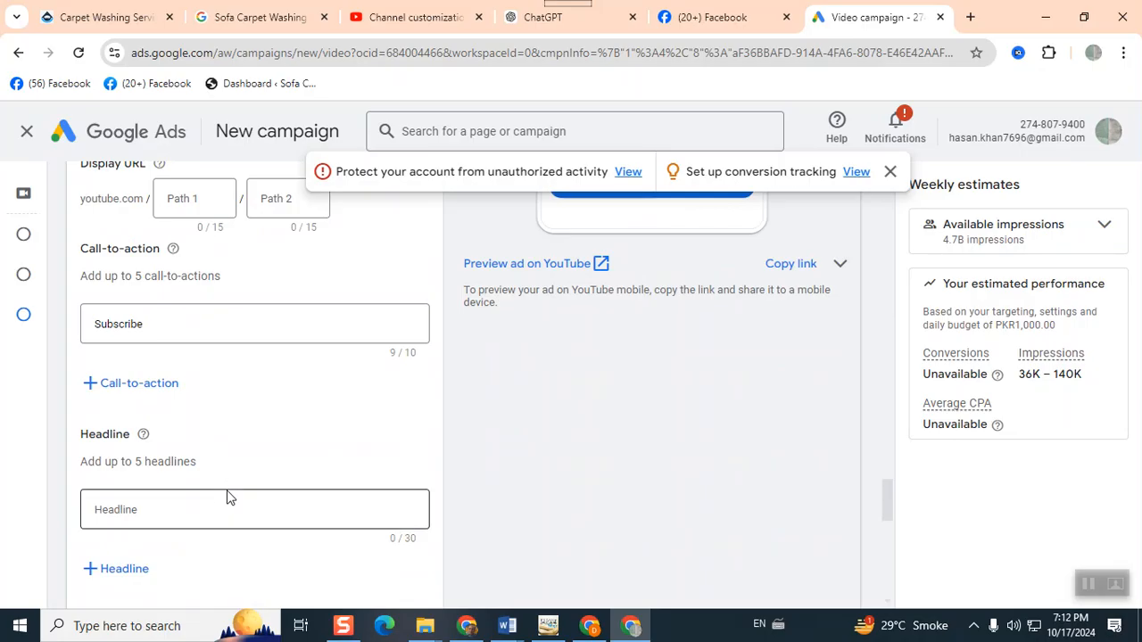
{"action": "left_click", "coordinate": [181, 509]}
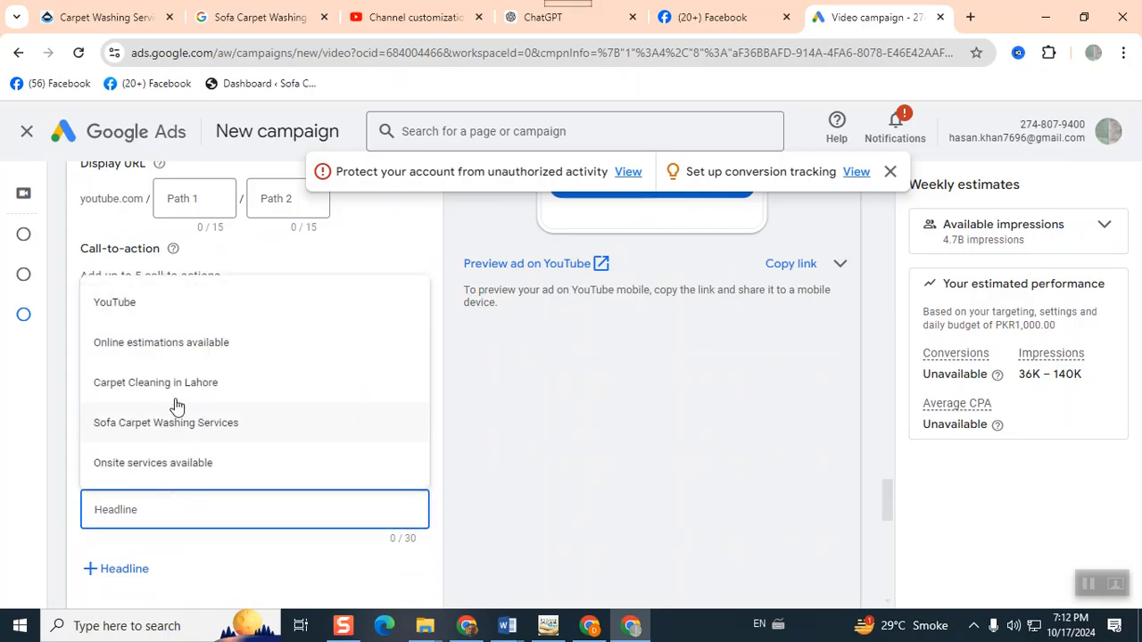
{"action": "left_click", "coordinate": [215, 393]}
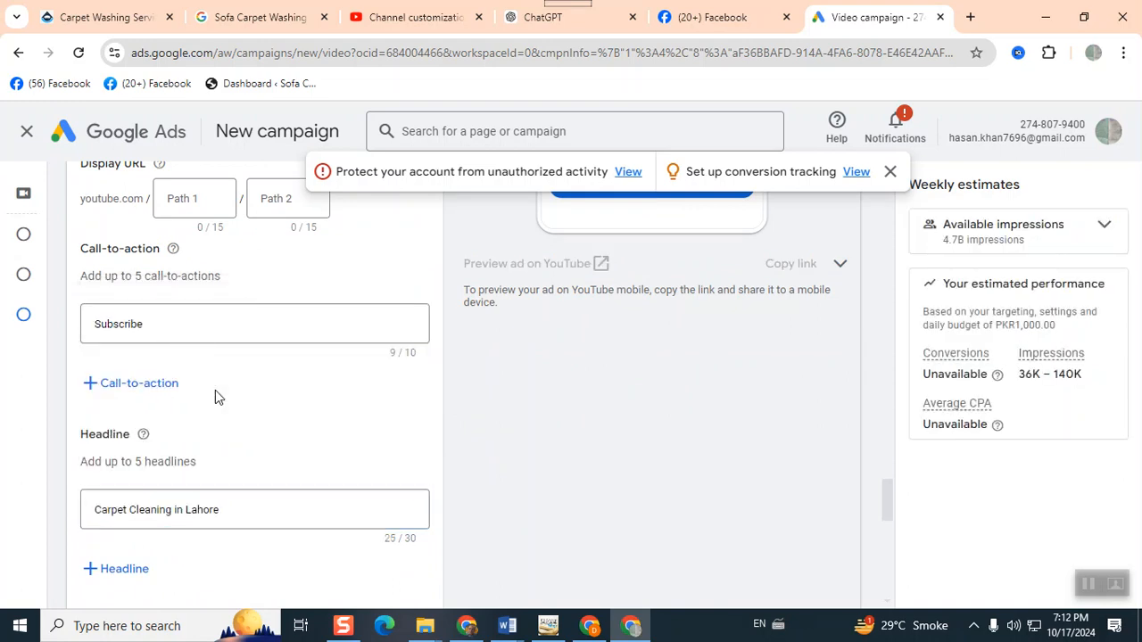
Step: Add a second headline using the suggestion "Sofa Carpet Washing Services"
{"action": "scroll", "coordinate": [241, 464], "scroll_direction": "down", "scroll_amount": 1}
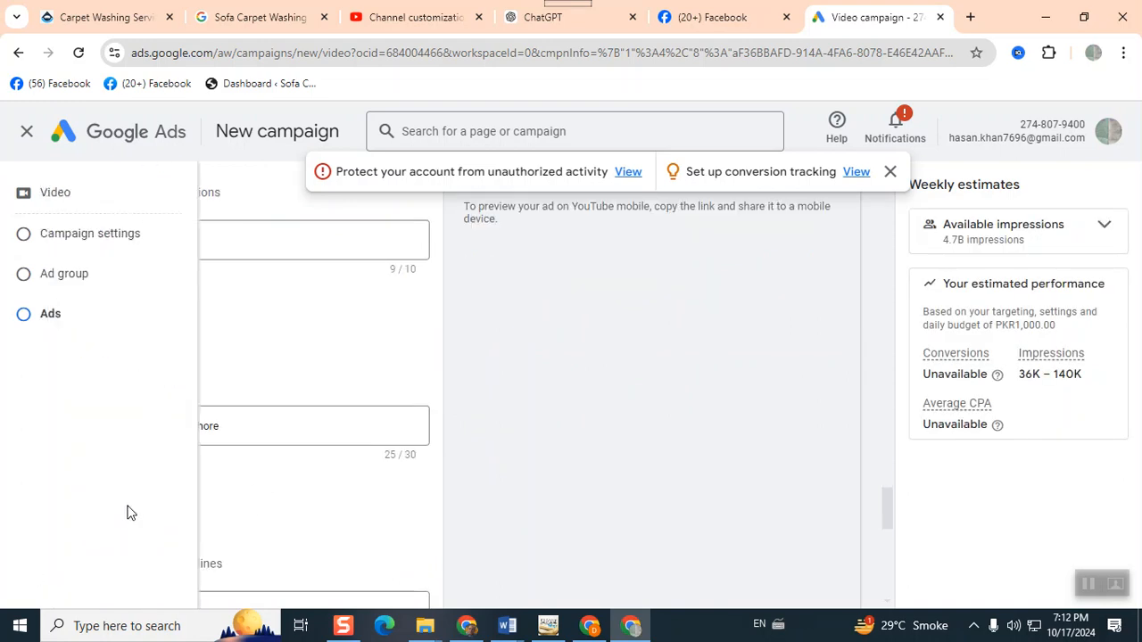
{"action": "left_click", "coordinate": [93, 502]}
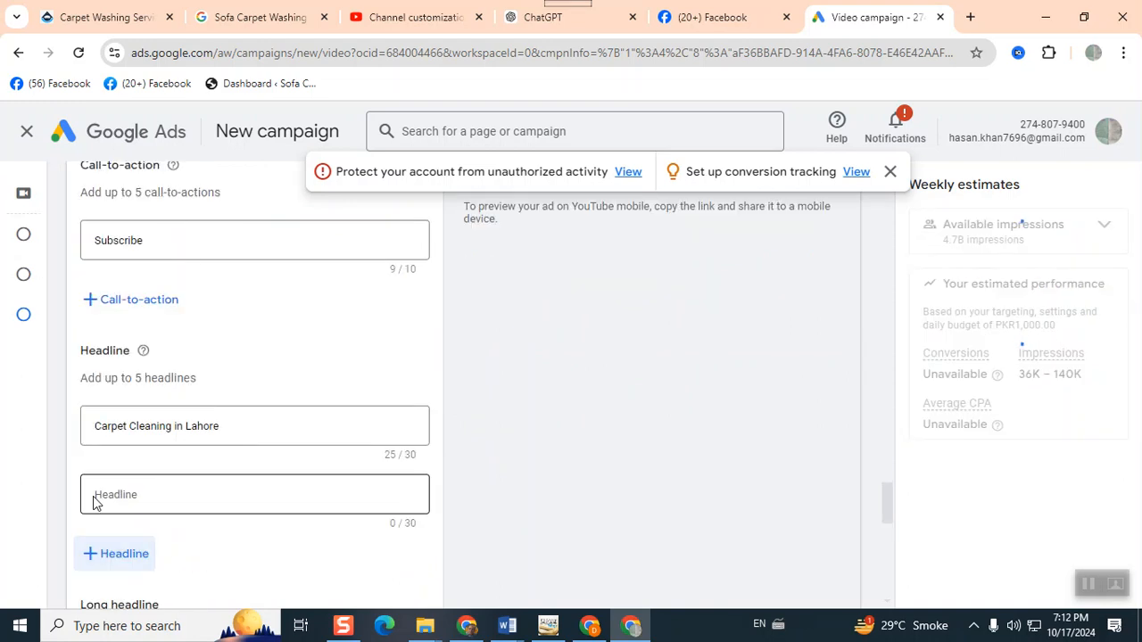
{"action": "left_click", "coordinate": [99, 494]}
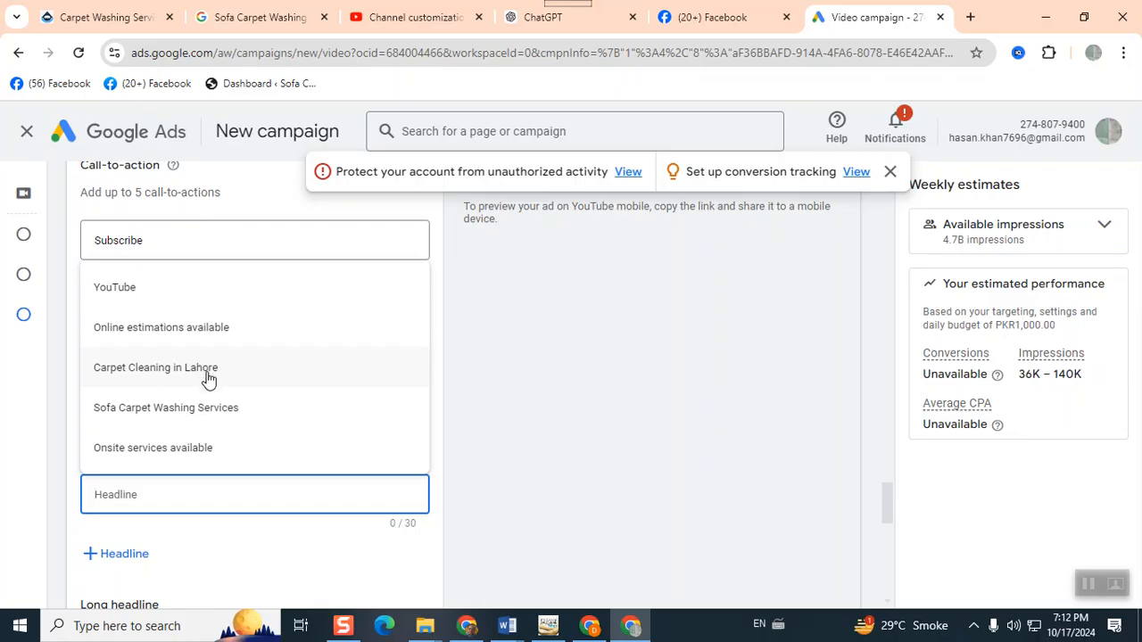
{"action": "left_click", "coordinate": [231, 415]}
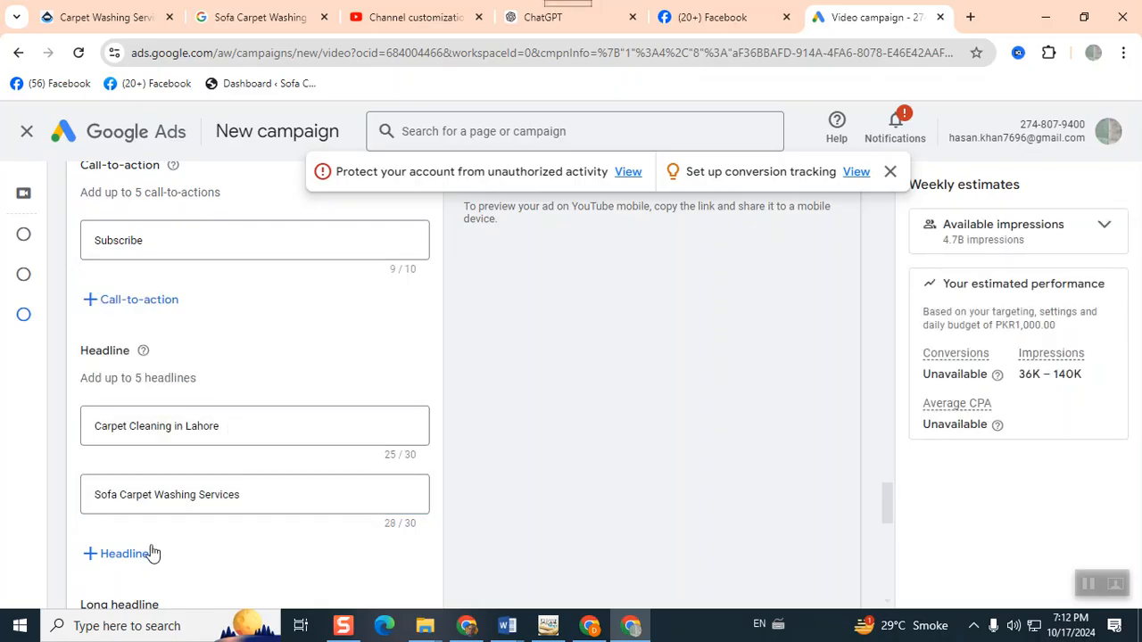
Step: Add a third headline using the suggestion "Onsite services available"
{"action": "left_click", "coordinate": [121, 559]}
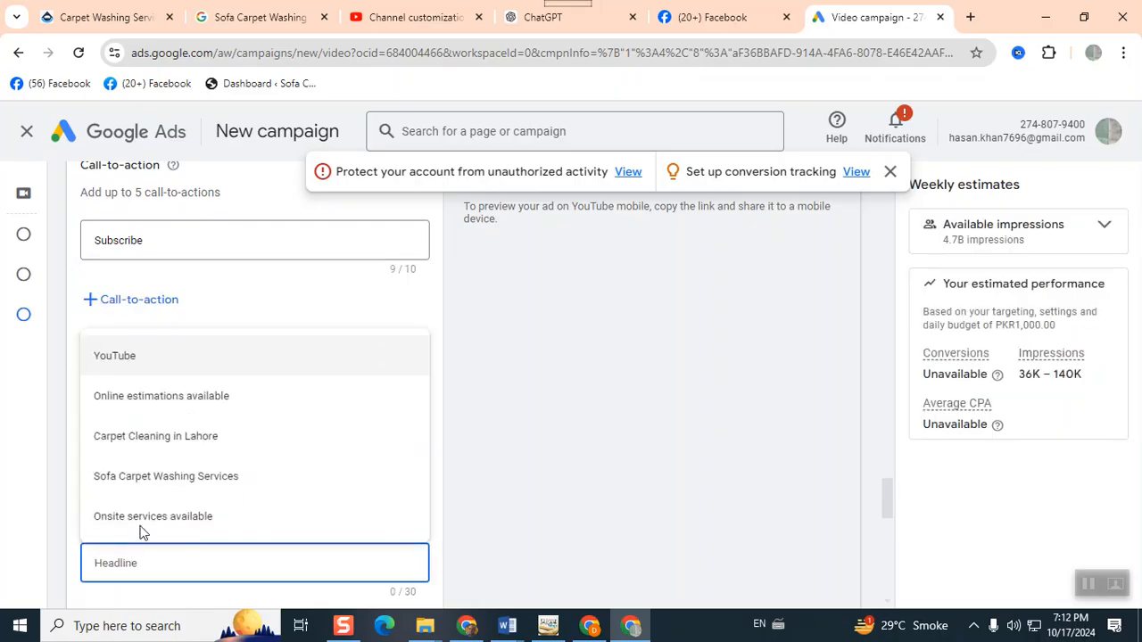
{"action": "left_click", "coordinate": [140, 527]}
{"action": "scroll", "coordinate": [140, 526], "scroll_direction": "down", "scroll_amount": 2}
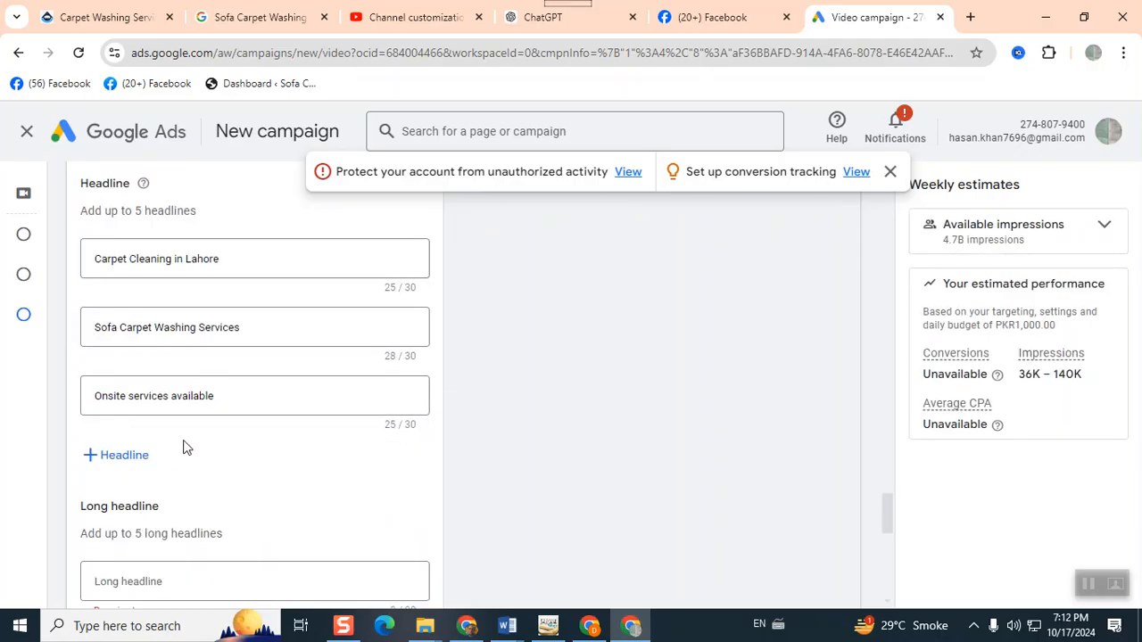
{"action": "left_click", "coordinate": [199, 396]}
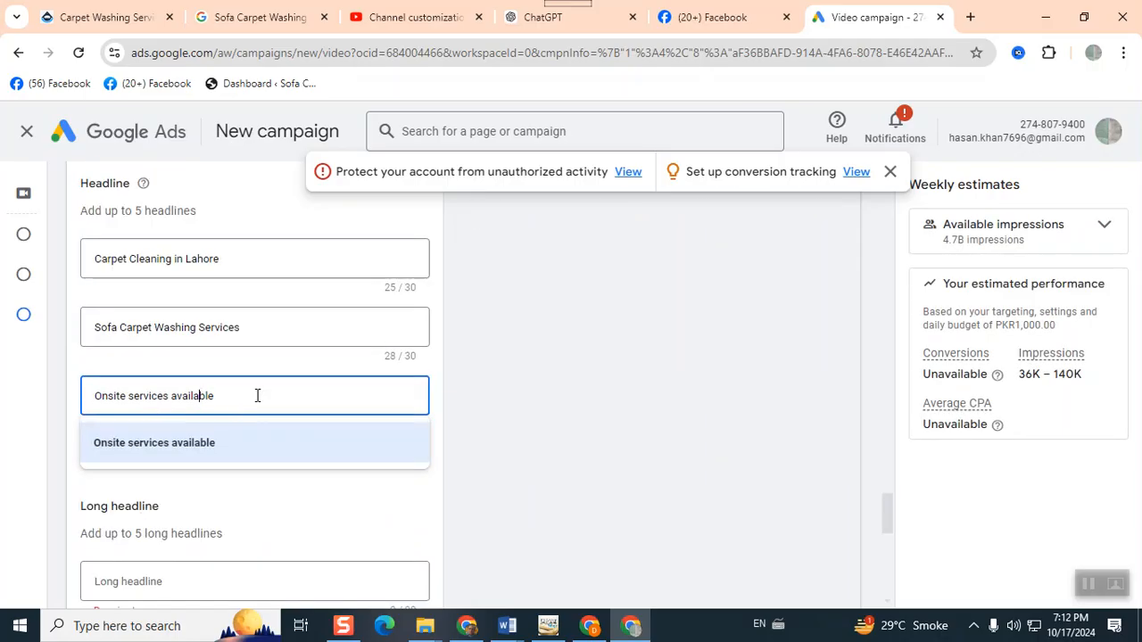
{"action": "left_click", "coordinate": [539, 508]}
Step: Add a fourth headline reading "25% Discount for Online order"
{"action": "left_click", "coordinate": [104, 457]}
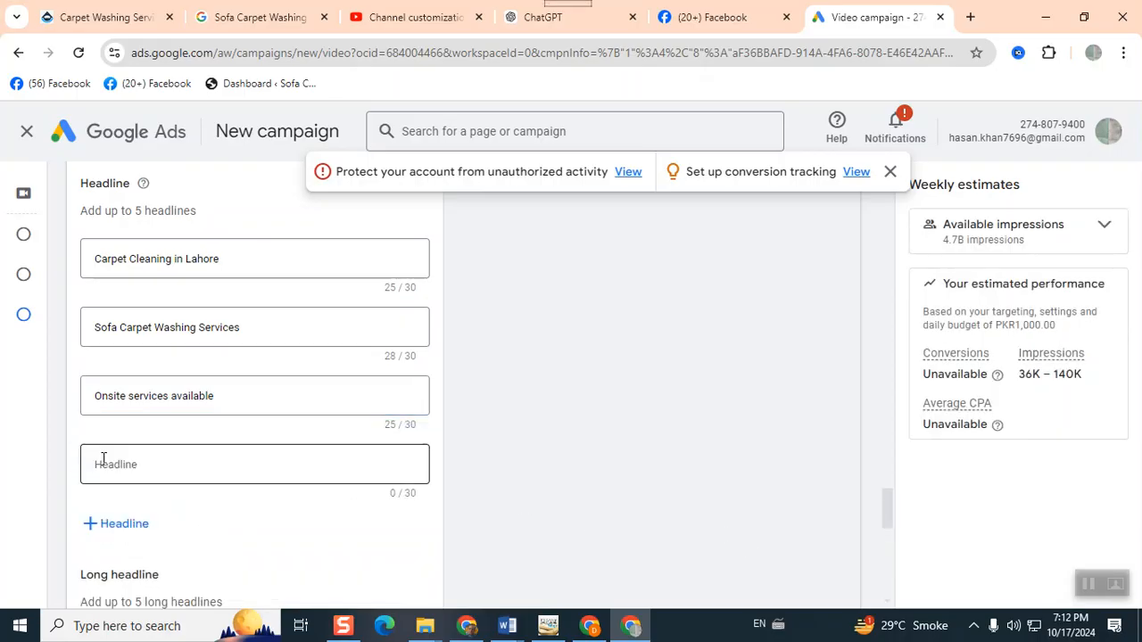
{"action": "type", "text": "Get"}
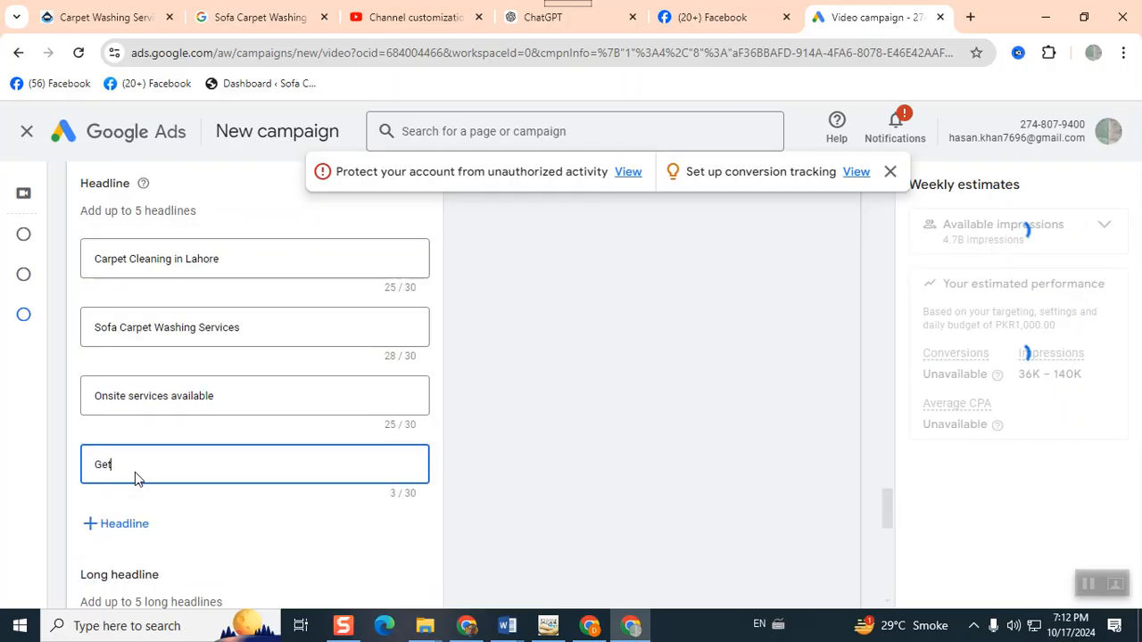
{"action": "key", "text": "BackSpace"}
{"action": "key", "text": "BackSpace"}
{"action": "key", "text": "BackSpace"}
{"action": "key", "text": "BackSpace"}
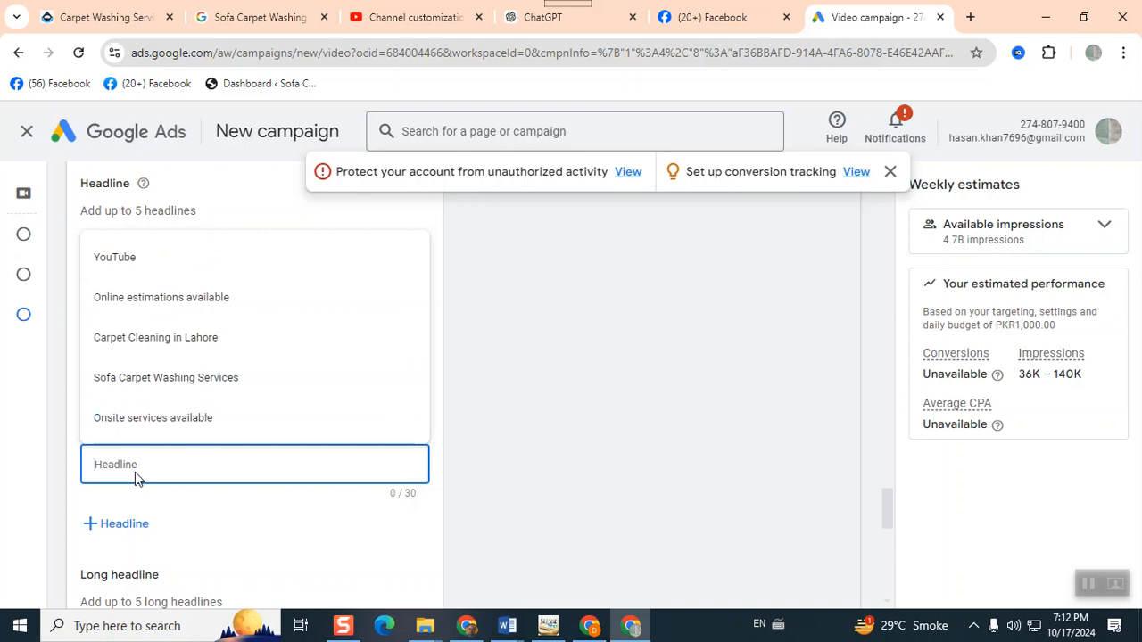
{"action": "type", "text": "2"}
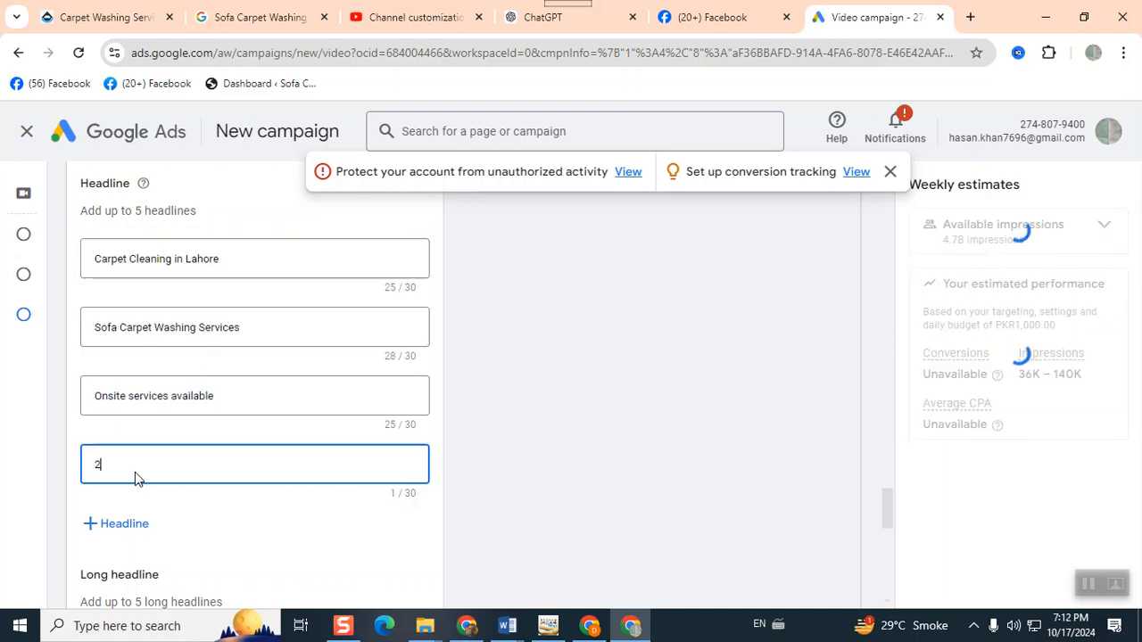
{"action": "type", "text": "5% Discount "}
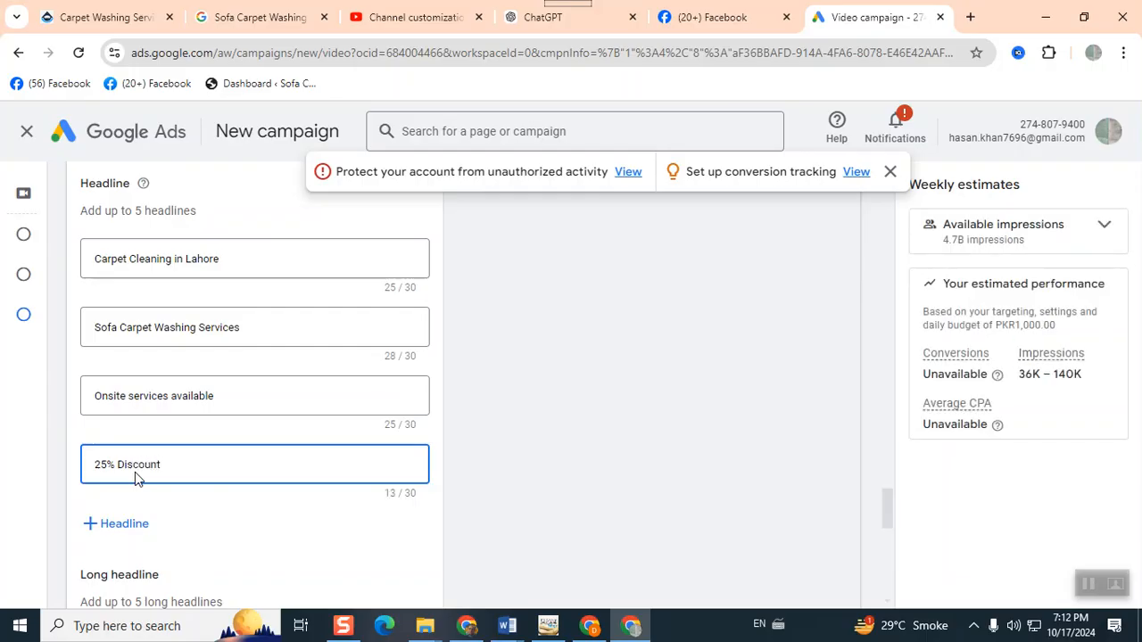
{"action": "type", "text": "for Online order"}
Step: Review the mobile ad preview, the selected video and the audience settings above the headlines
{"action": "scroll", "coordinate": [788, 387], "scroll_direction": "up", "scroll_amount": 5}
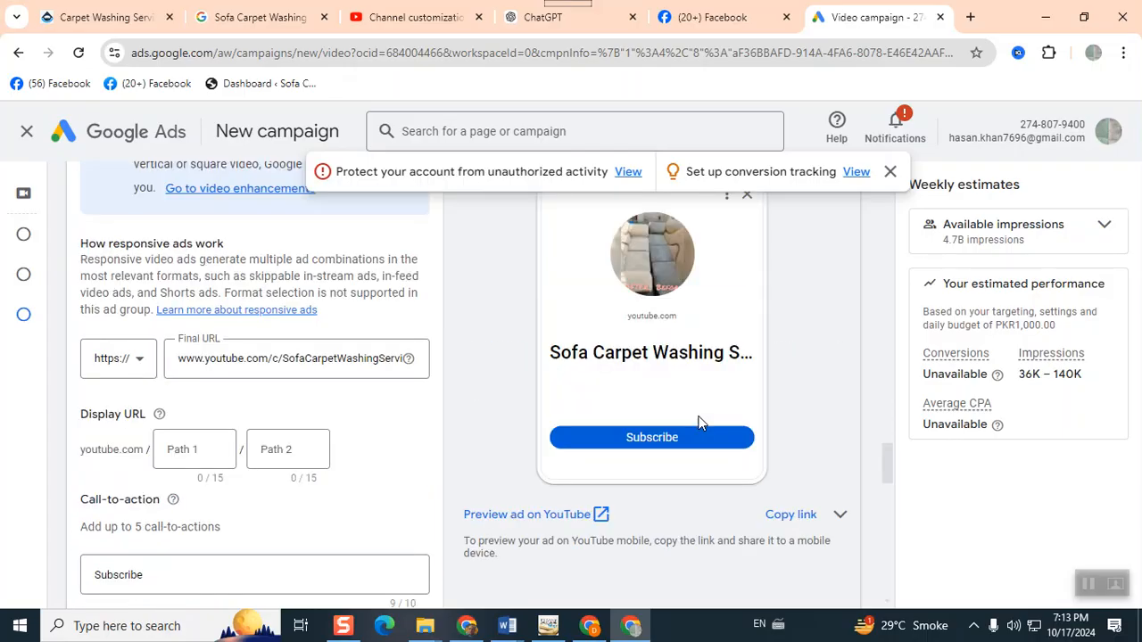
{"action": "scroll", "coordinate": [700, 417], "scroll_direction": "up", "scroll_amount": 4}
{"action": "scroll", "coordinate": [700, 417], "scroll_direction": "up", "scroll_amount": 7}
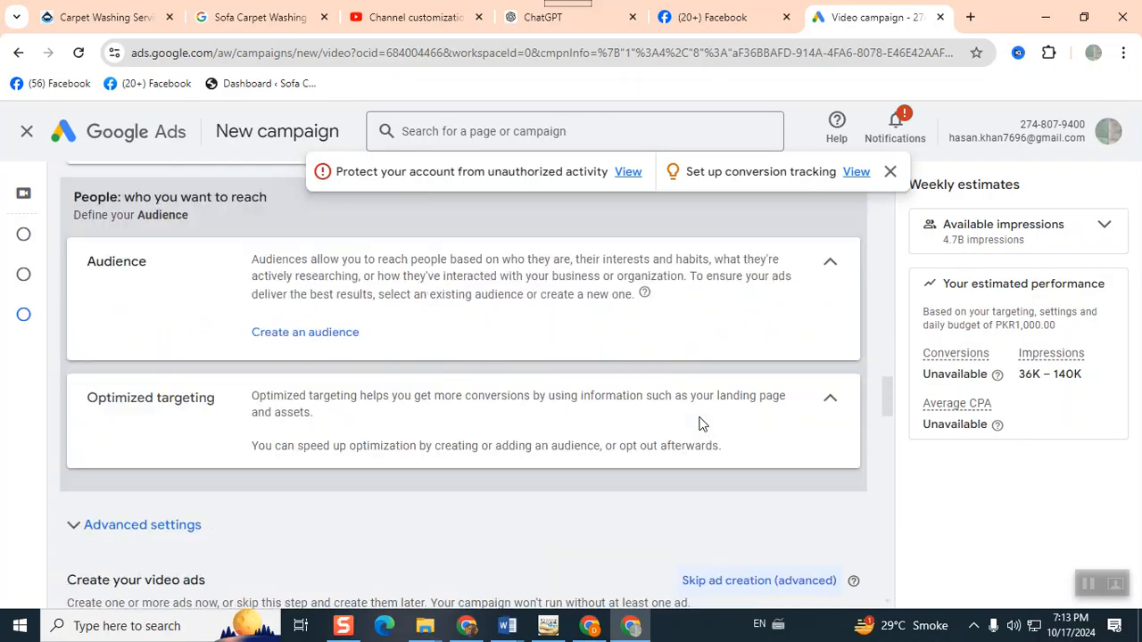
{"action": "scroll", "coordinate": [701, 420], "scroll_direction": "down", "scroll_amount": 8}
{"action": "scroll", "coordinate": [700, 451], "scroll_direction": "down", "scroll_amount": 2}
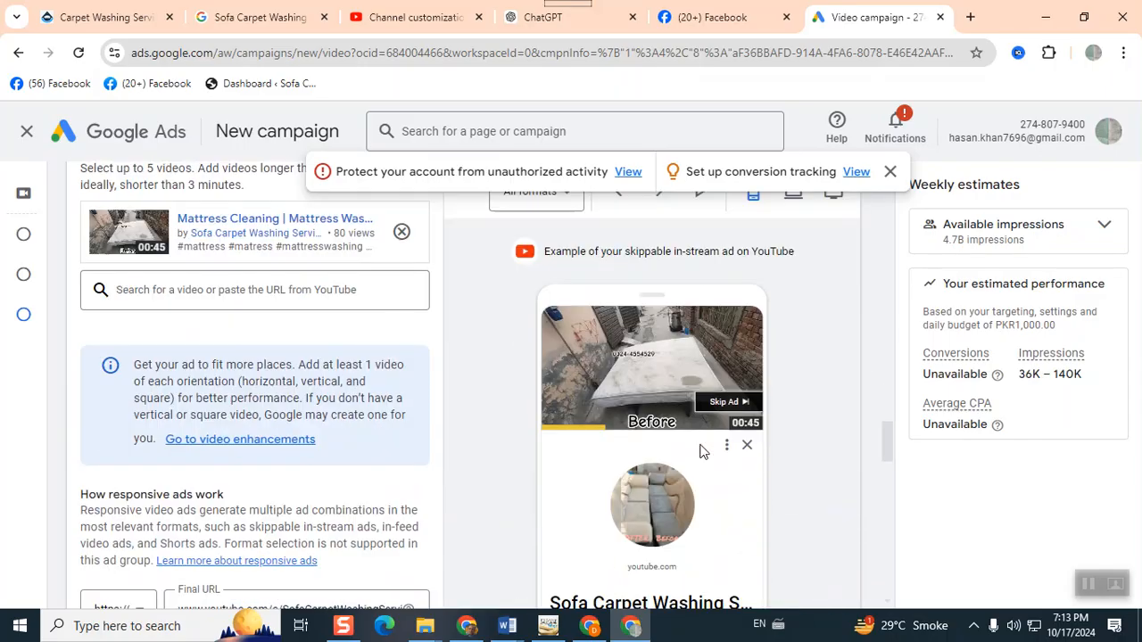
{"action": "scroll", "coordinate": [700, 451], "scroll_direction": "down", "scroll_amount": 4}
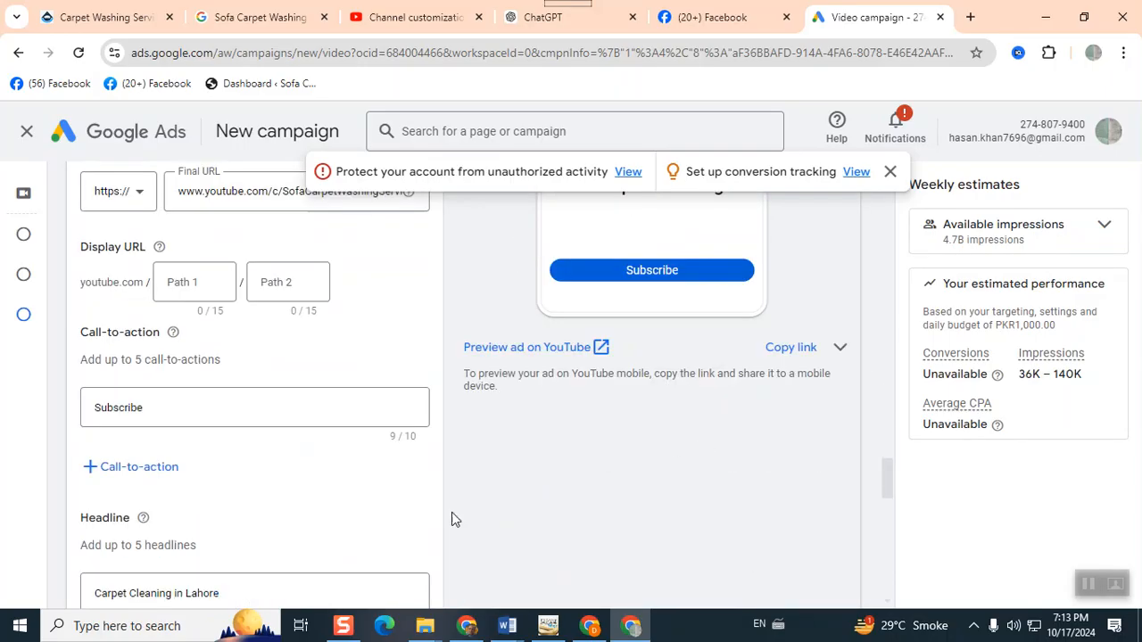
Step: Fill the ad's first long headline with the suggestion "Sofa Carpet Washing Services - YouTube"
{"action": "scroll", "coordinate": [384, 468], "scroll_direction": "down", "scroll_amount": 5}
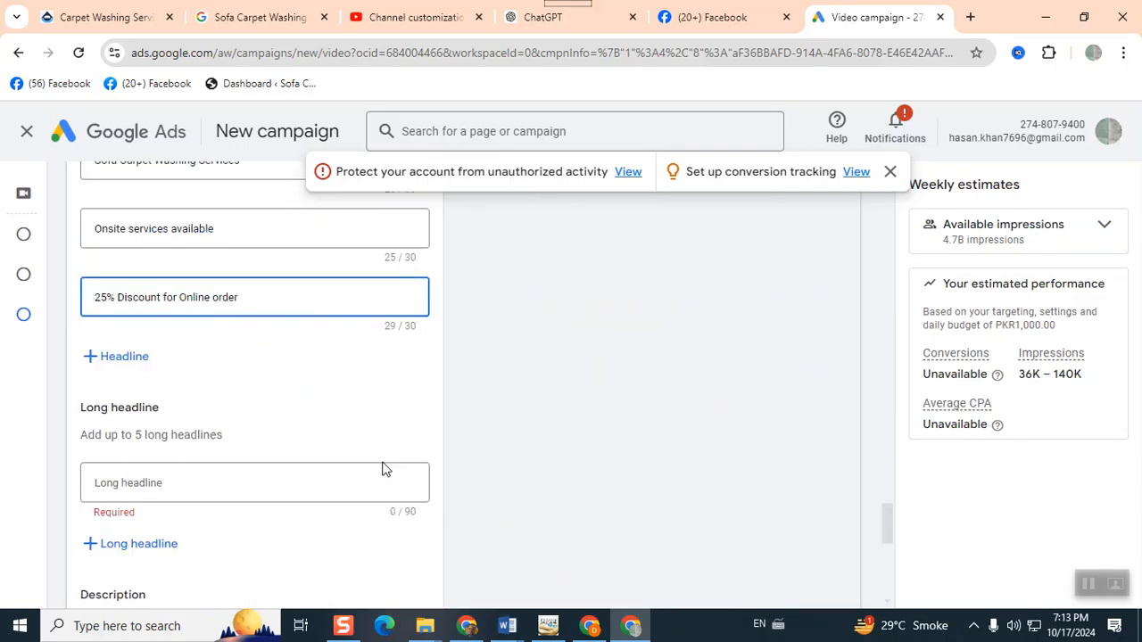
{"action": "left_click", "coordinate": [193, 488]}
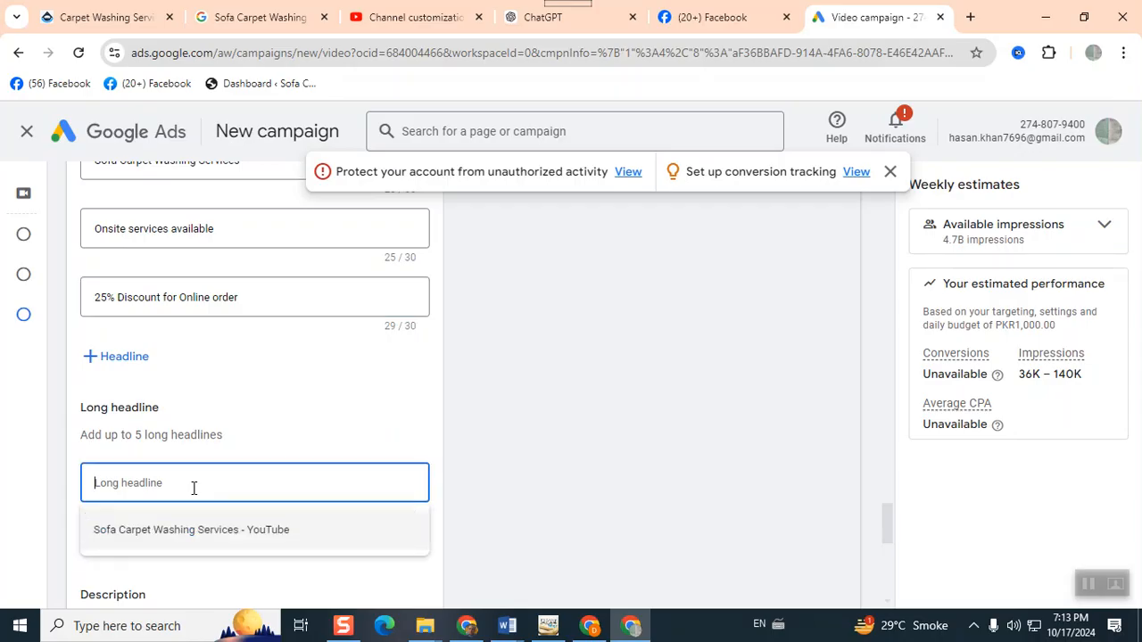
{"action": "left_click", "coordinate": [221, 535]}
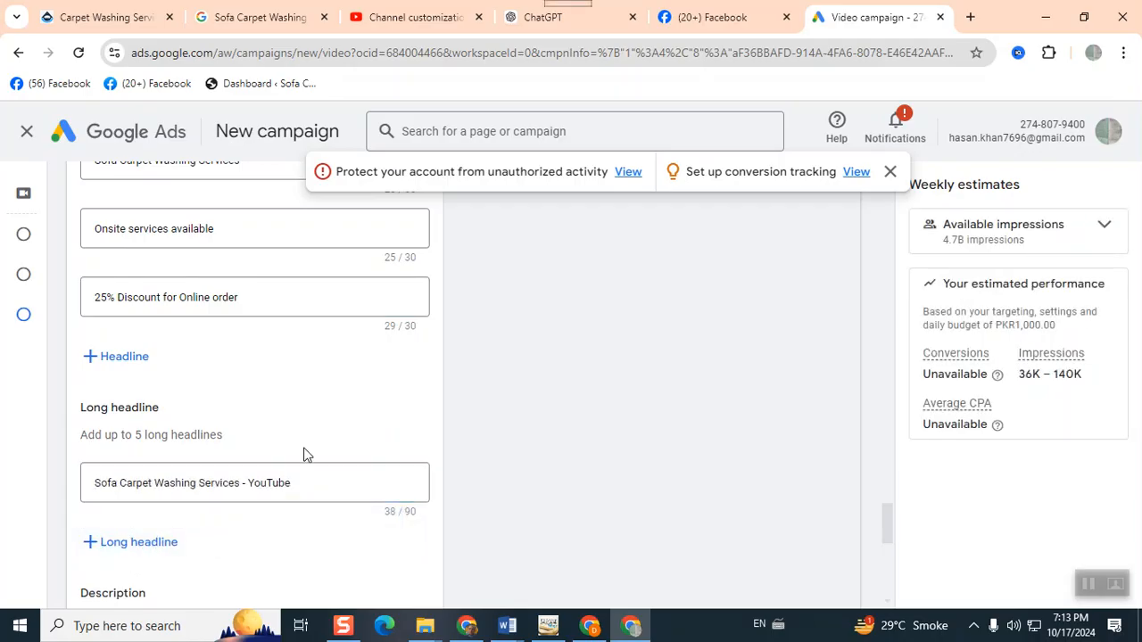
Step: Add a second long headline reading "Clean your carpets and sofa sets at your doorstep"
{"action": "scroll", "coordinate": [362, 484], "scroll_direction": "down", "scroll_amount": 1}
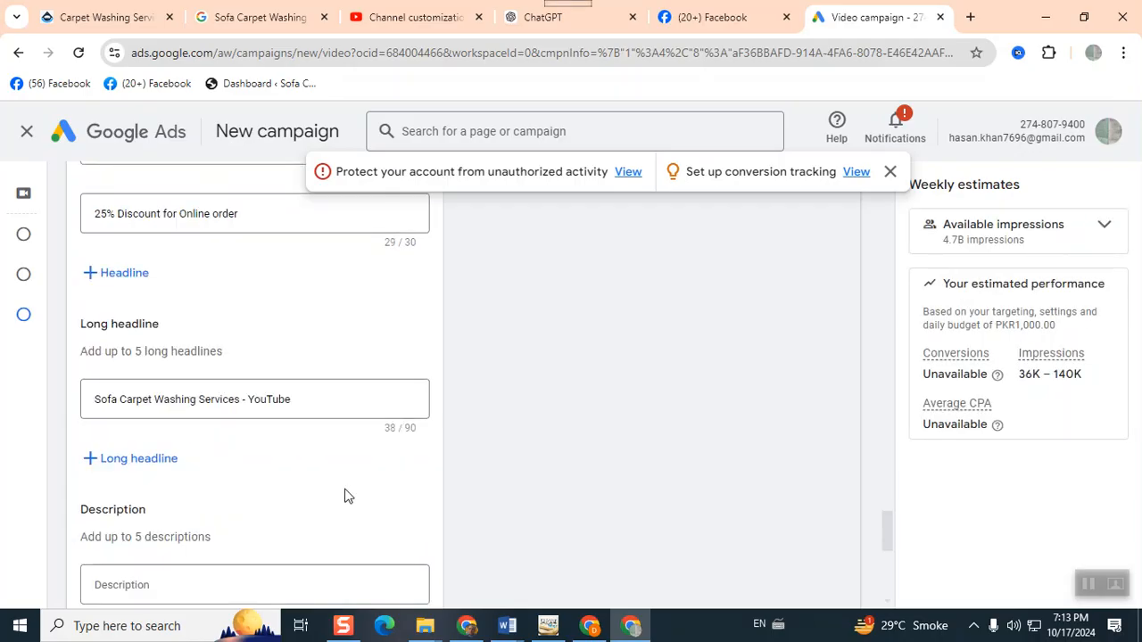
{"action": "left_click", "coordinate": [139, 460]}
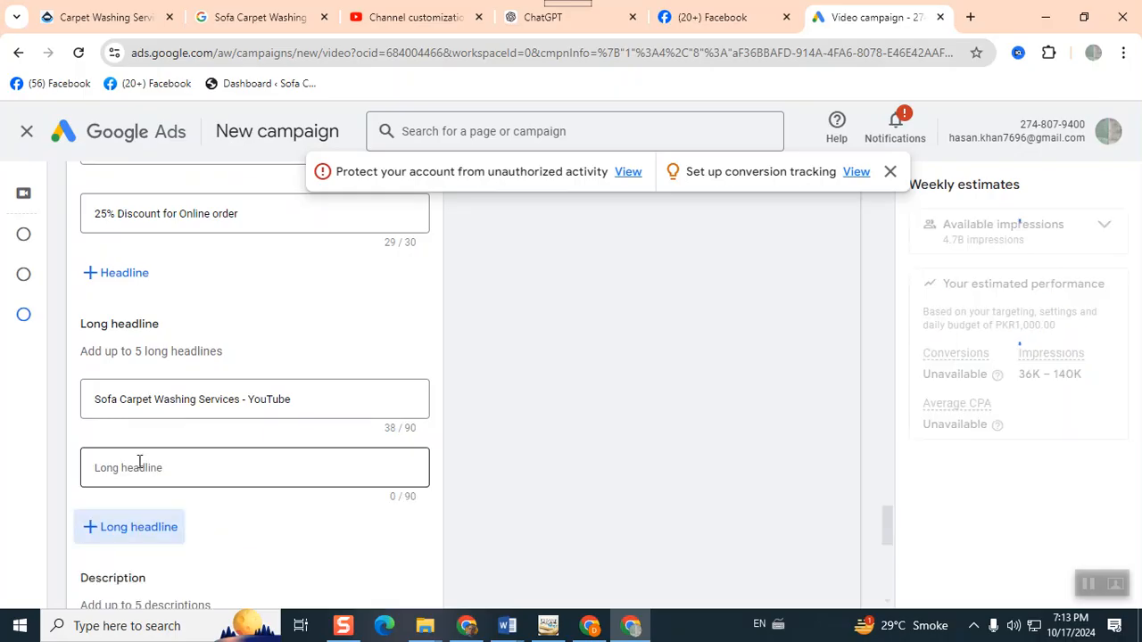
{"action": "left_click", "coordinate": [185, 467]}
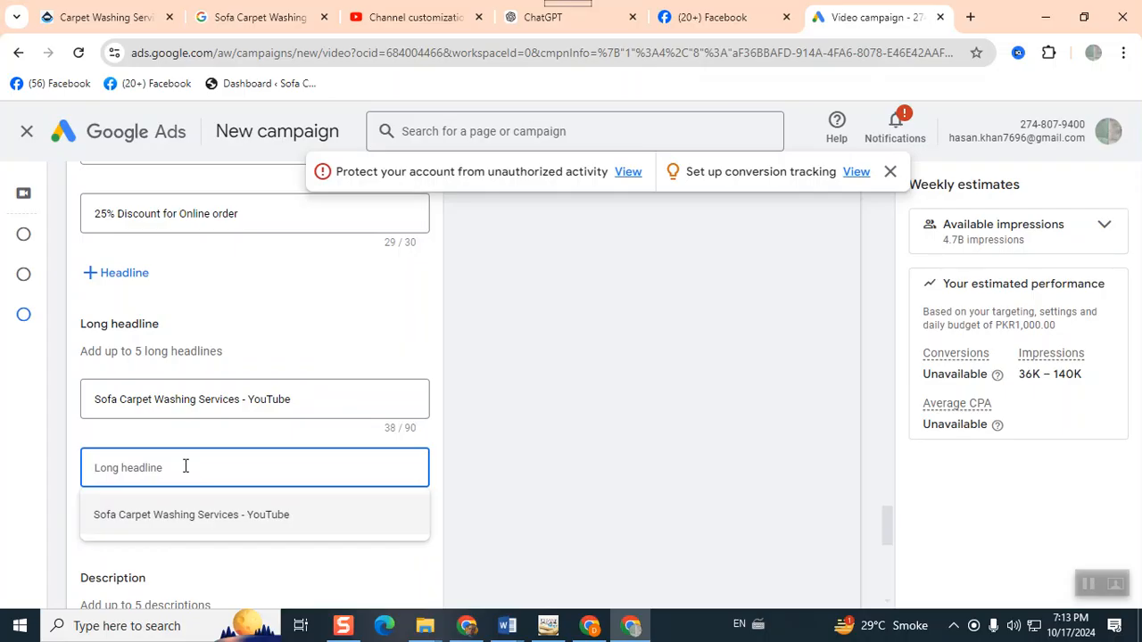
{"action": "type", "text": "Clean"}
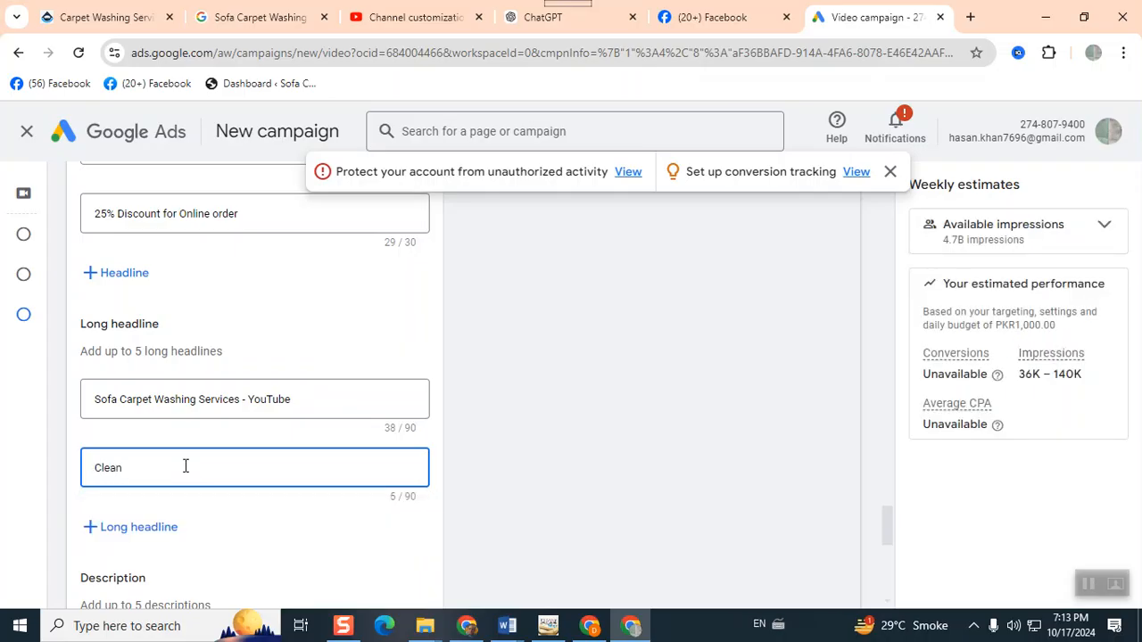
{"action": "type", "text": " your ca"}
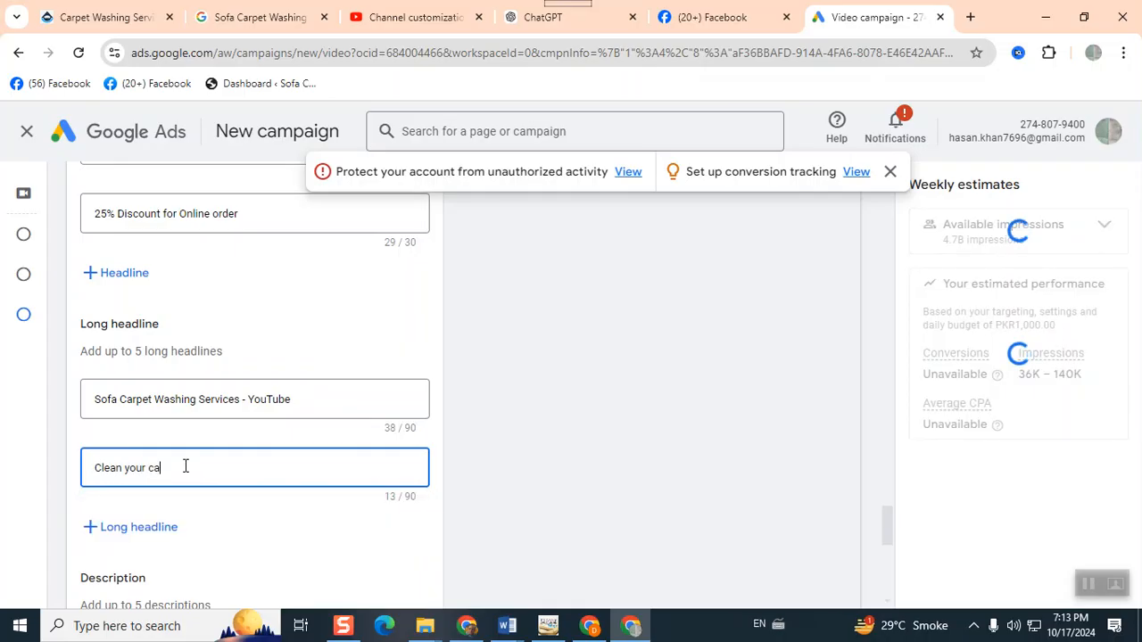
{"action": "type", "text": "rpets and sofa sets"}
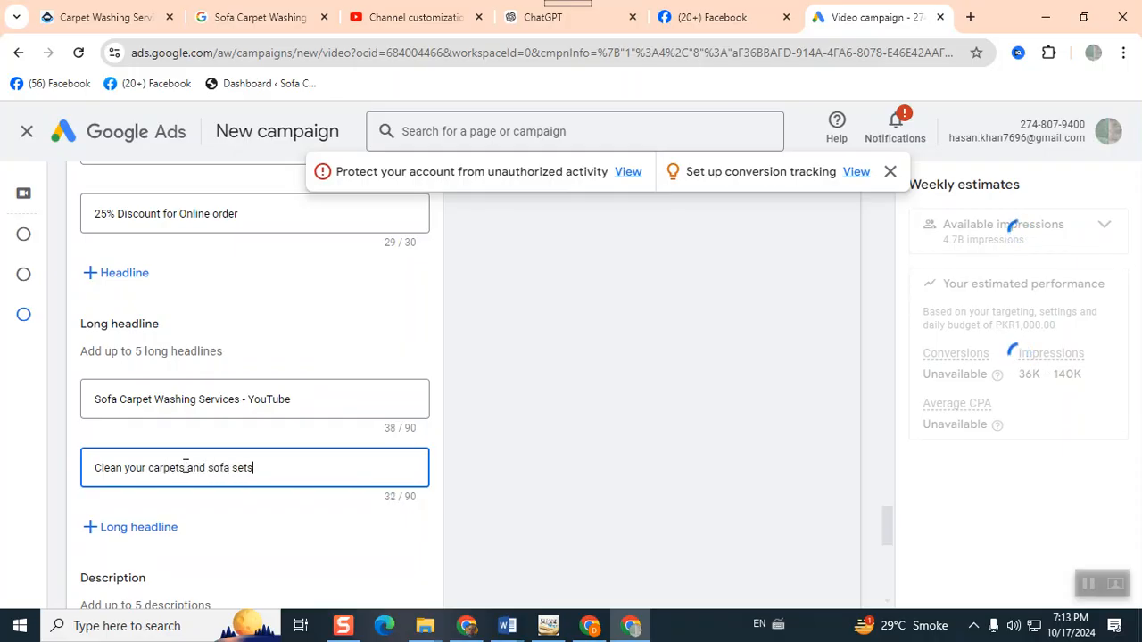
{"action": "type", "text": " at your doorstep"}
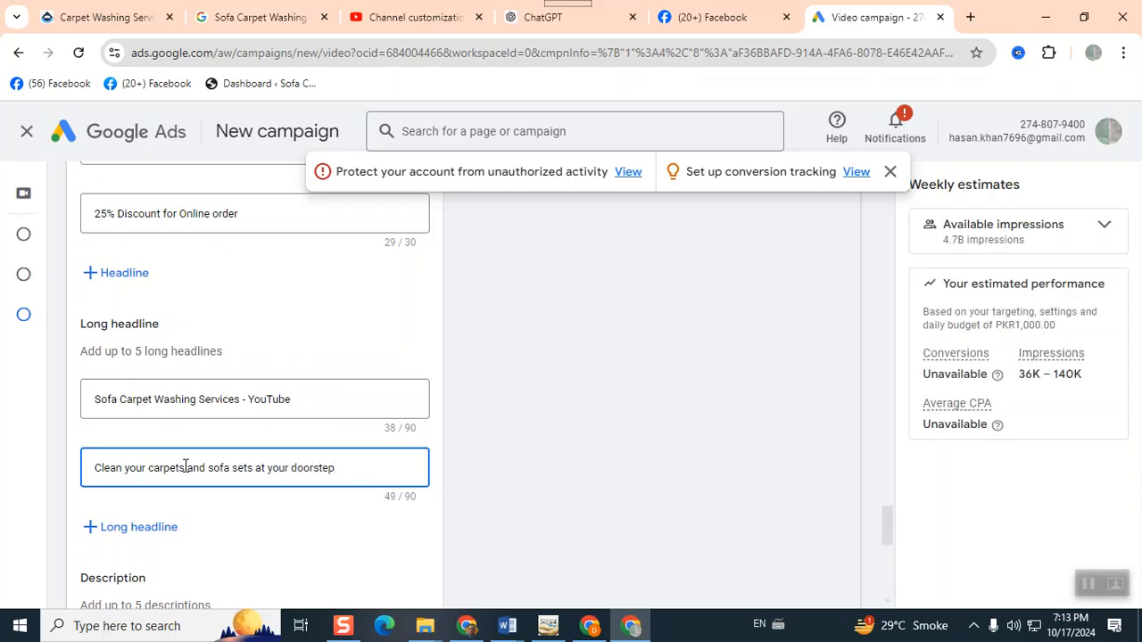
Step: Add three more empty long headline fields to the ad, for five in total
{"action": "scroll", "coordinate": [585, 451], "scroll_direction": "down", "scroll_amount": 3}
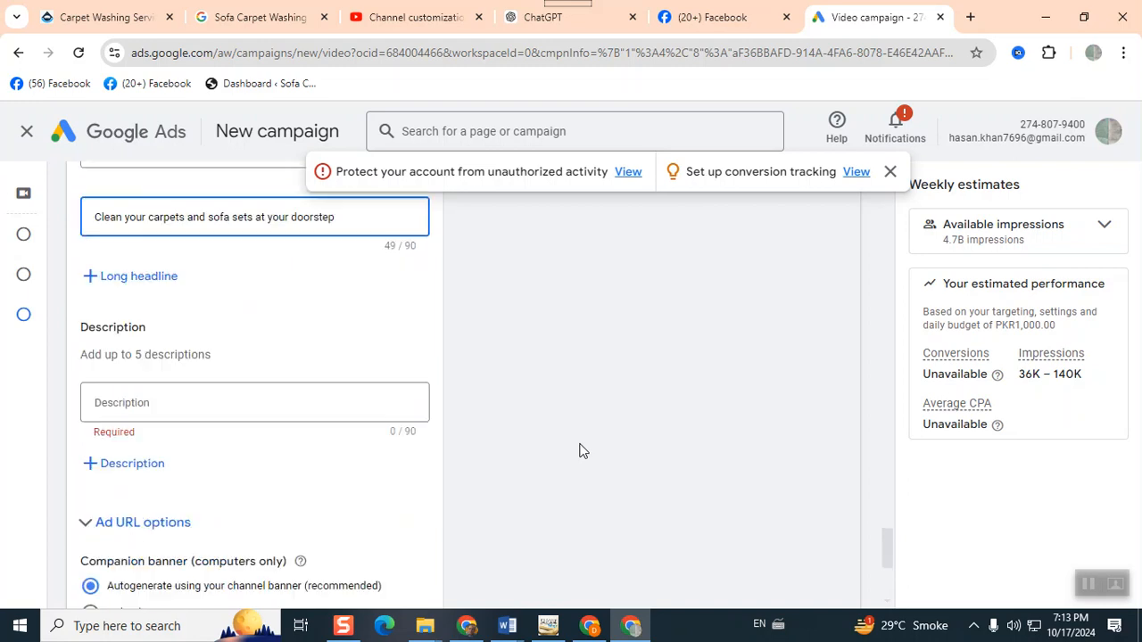
{"action": "left_click", "coordinate": [132, 283]}
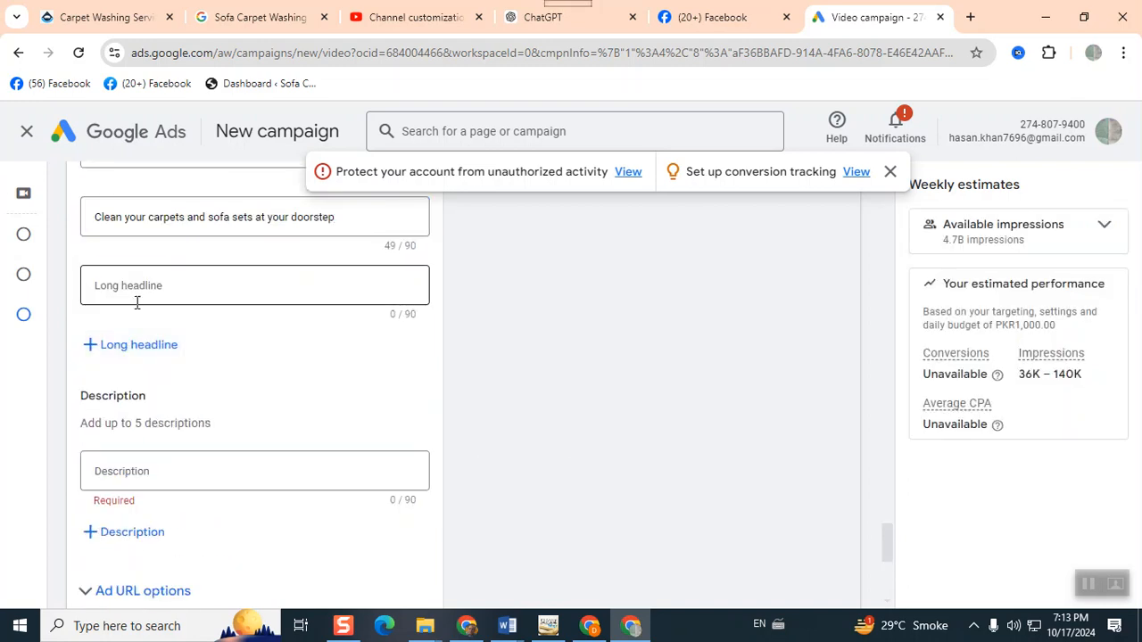
{"action": "left_click", "coordinate": [130, 347]}
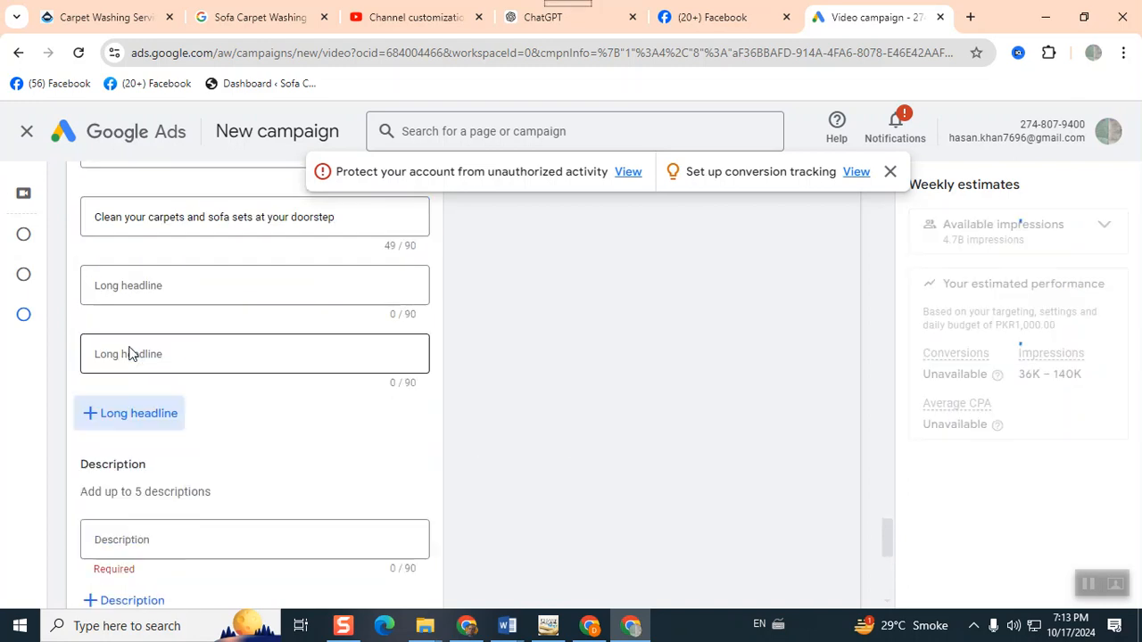
{"action": "left_click", "coordinate": [134, 409]}
{"action": "left_click", "coordinate": [138, 439]}
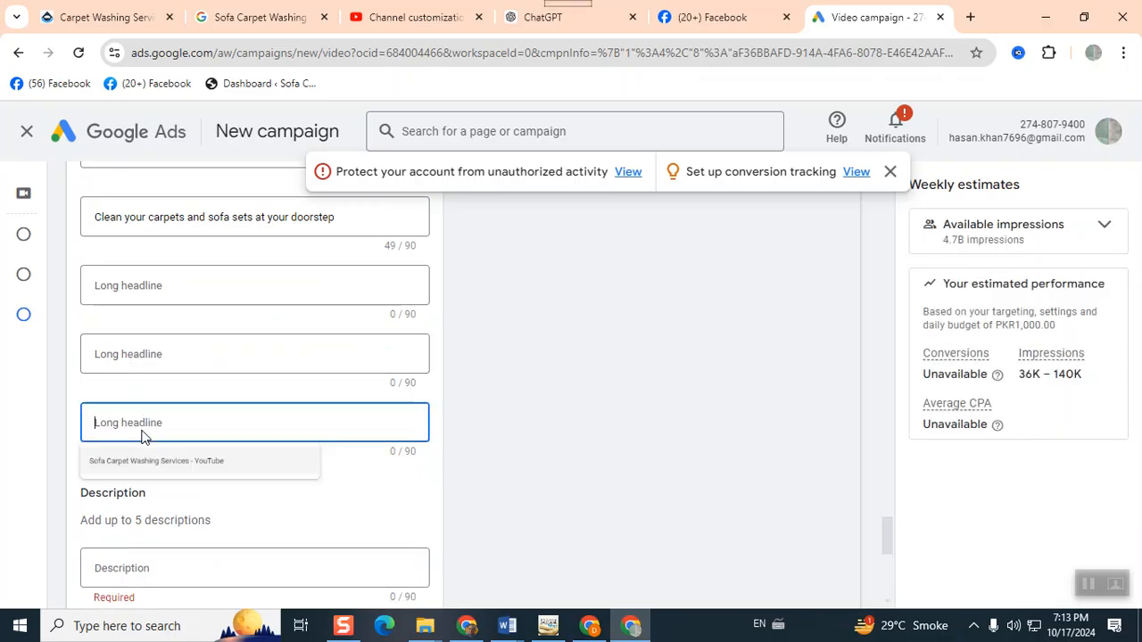
{"action": "left_click", "coordinate": [587, 443]}
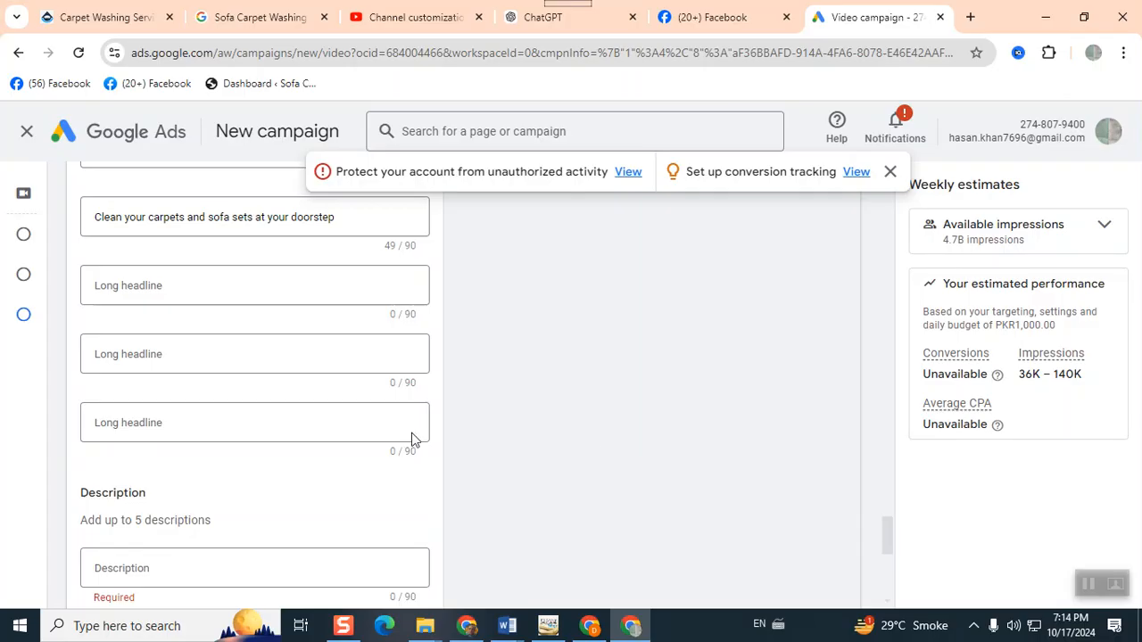
{"action": "left_click", "coordinate": [329, 421]}
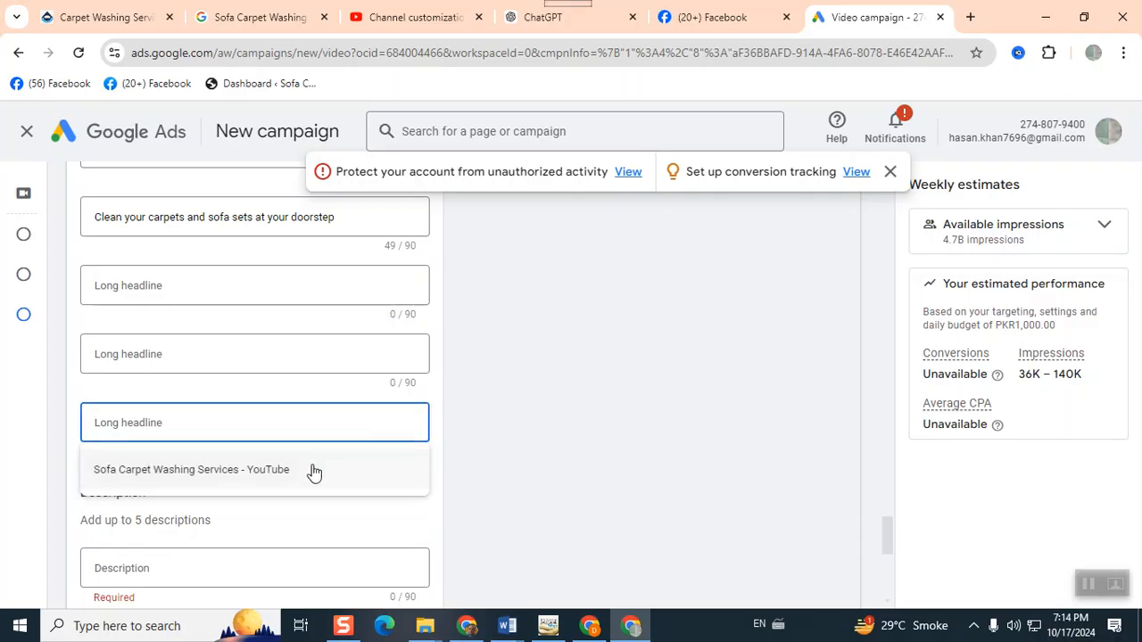
Step: Enter "Expert Carpet Cleaner" as the fourth long headline
{"action": "left_click", "coordinate": [259, 362]}
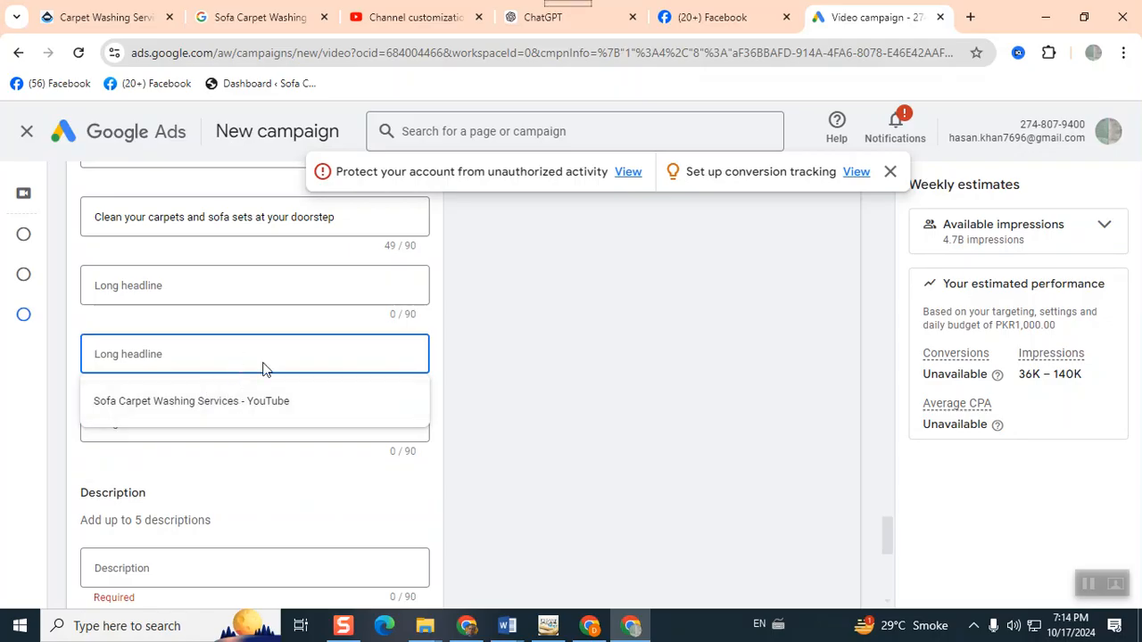
{"action": "type", "text": "Expert "}
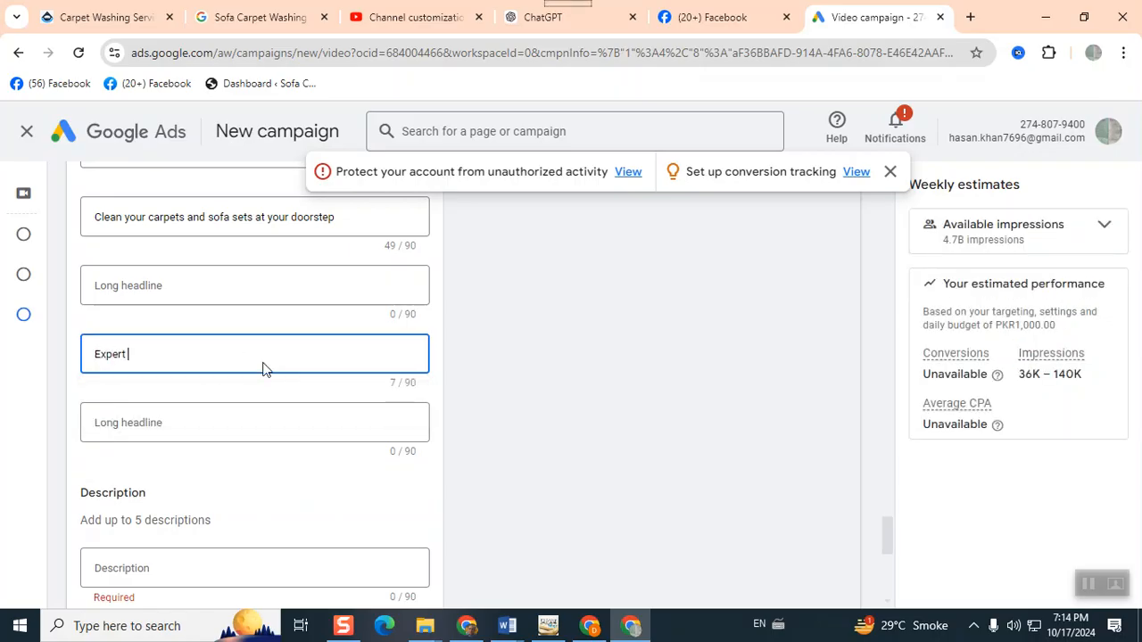
{"action": "type", "text": "Cleaning"}
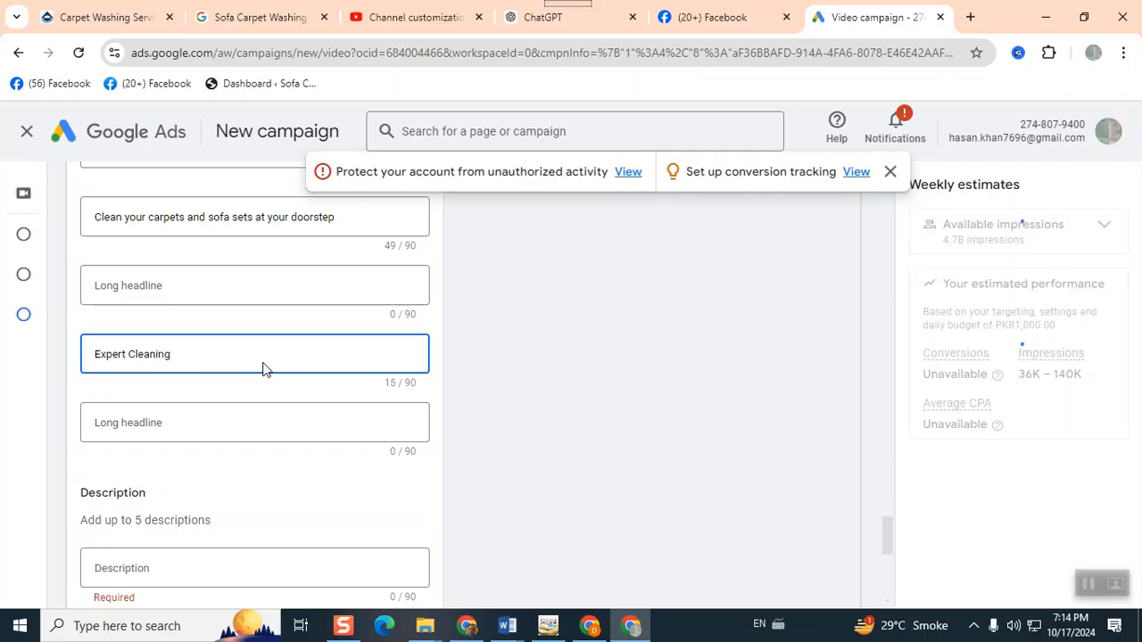
{"action": "key", "text": "BackSpace"}
{"action": "key", "text": "BackSpace"}
{"action": "key", "text": "BackSpace"}
{"action": "key", "text": "BackSpace"}
{"action": "key", "text": "BackSpace"}
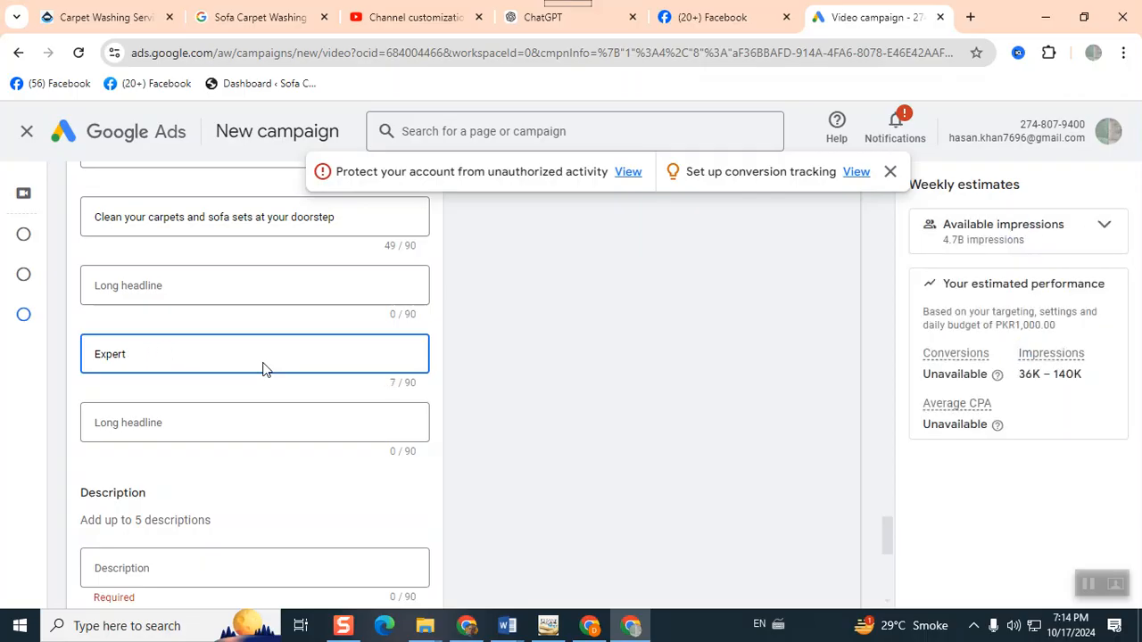
{"action": "type", "text": "Car"}
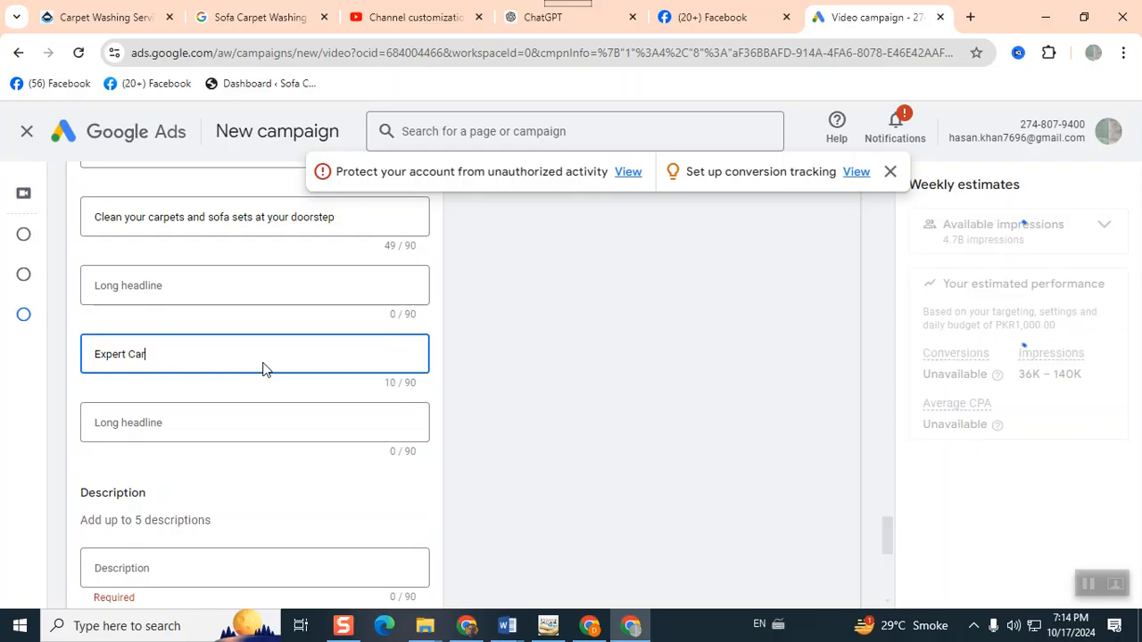
{"action": "type", "text": "pet Cleaner"}
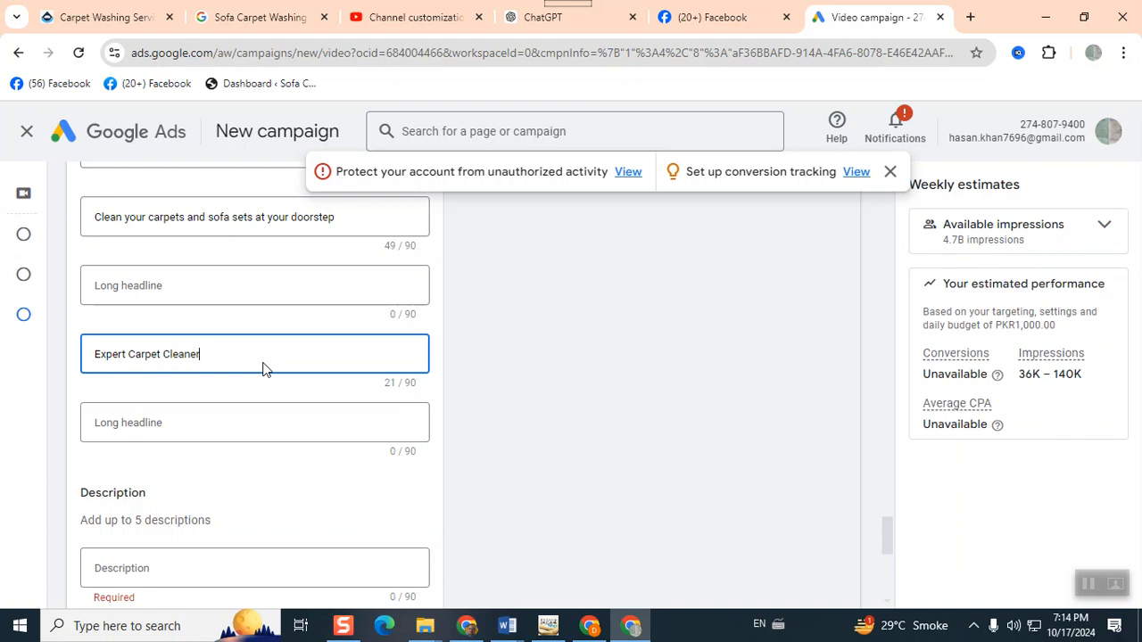
Step: Enter "Mattress Washing" as the third long headline
{"action": "left_click", "coordinate": [243, 282]}
{"action": "type", "text": "M"}
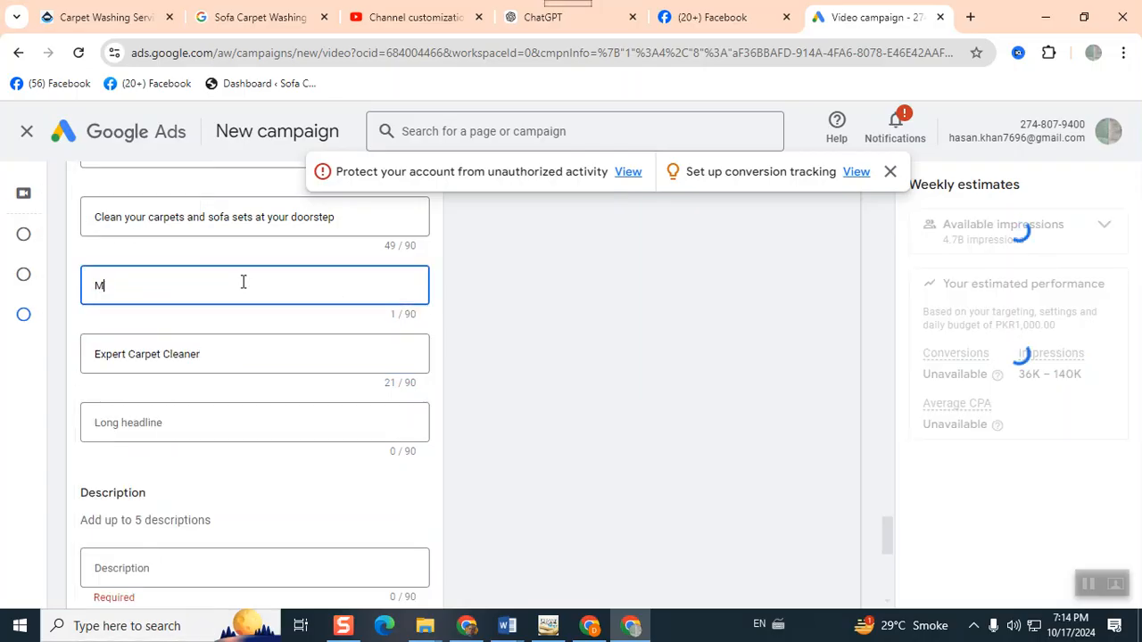
{"action": "type", "text": "attress Washing"}
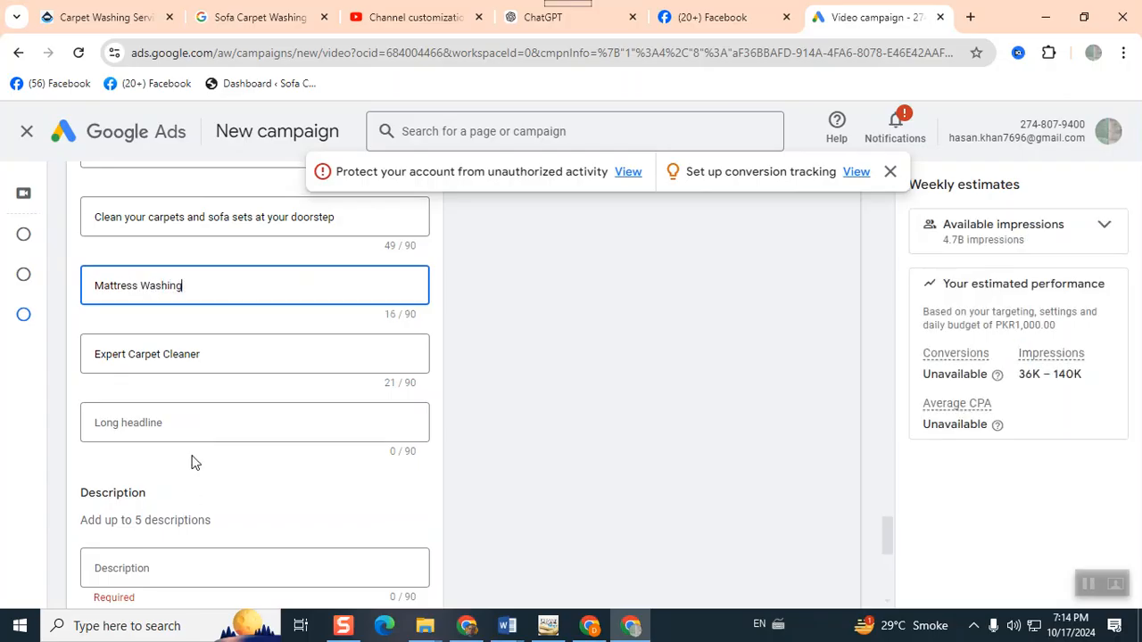
Step: Enter "Upholstery Cleaning Services" as the fifth long headline
{"action": "left_click", "coordinate": [198, 417]}
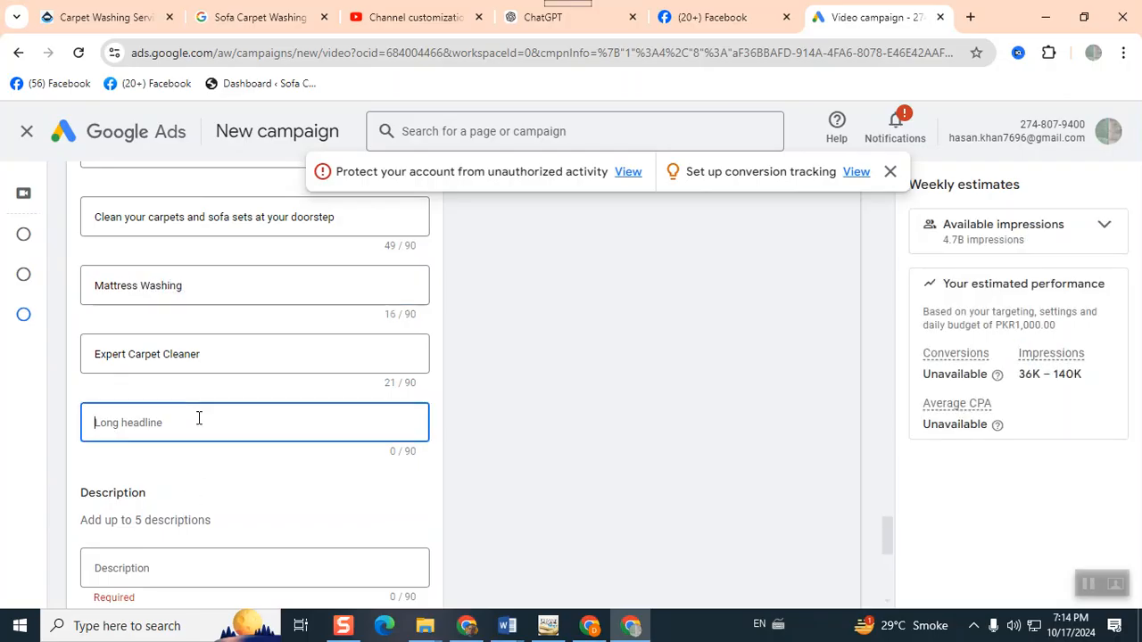
{"action": "type", "text": "Upholstery Cleaning "}
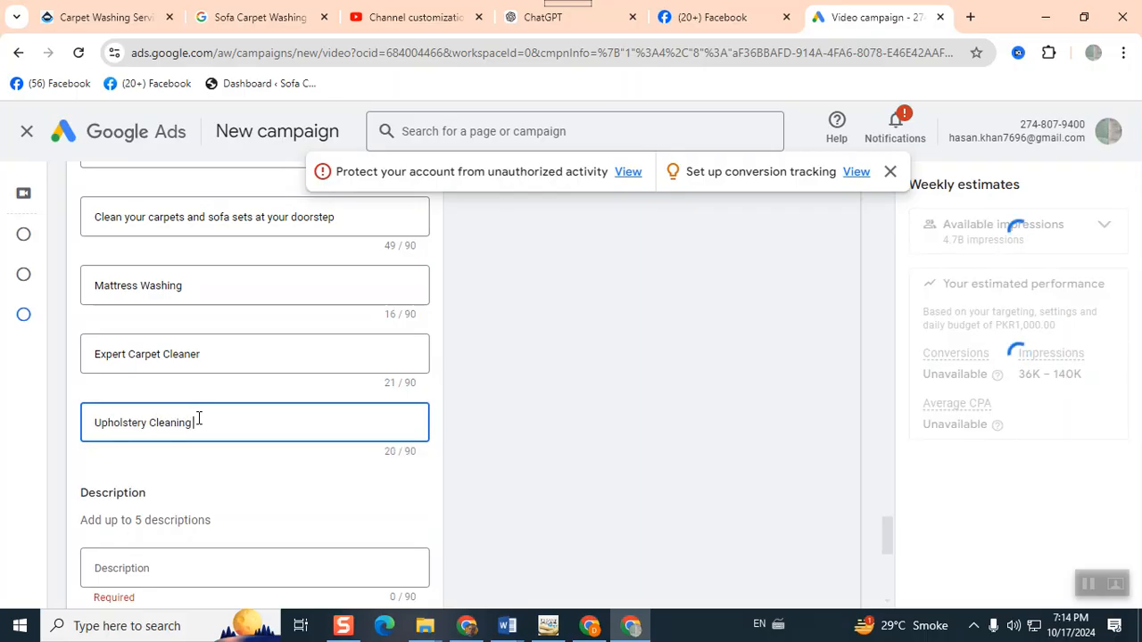
{"action": "type", "text": "Services"}
{"action": "left_click", "coordinate": [295, 492]}
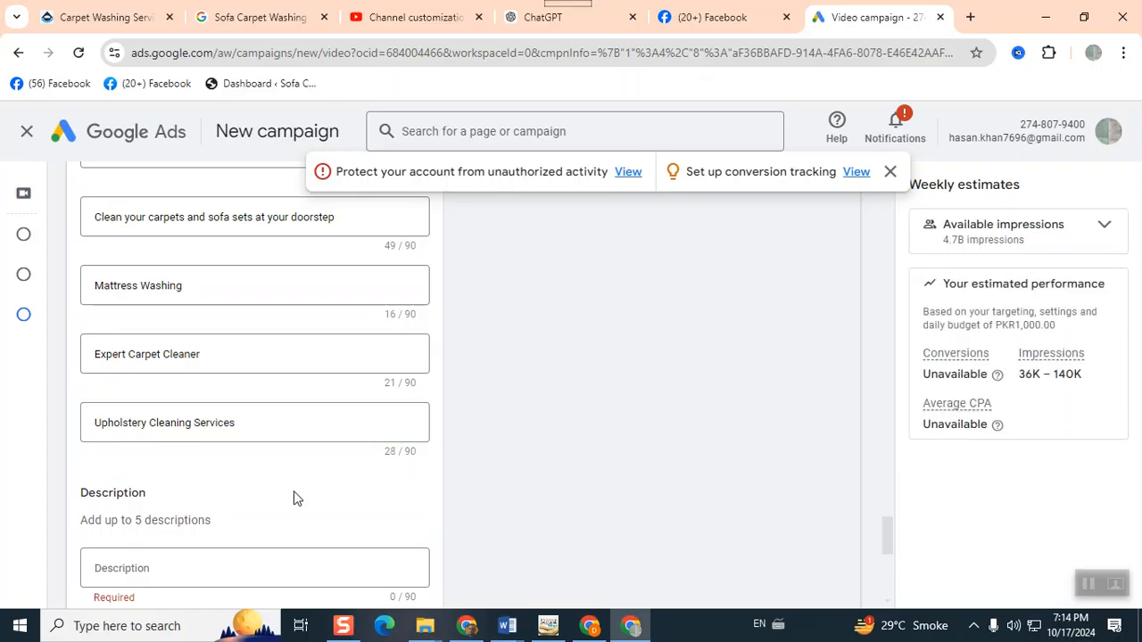
Step: Fill the ad's first description with the suggestion beginning "Sofa Carpet Washing Services Provides Our Services in Any Area"
{"action": "scroll", "coordinate": [294, 493], "scroll_direction": "down", "scroll_amount": 1}
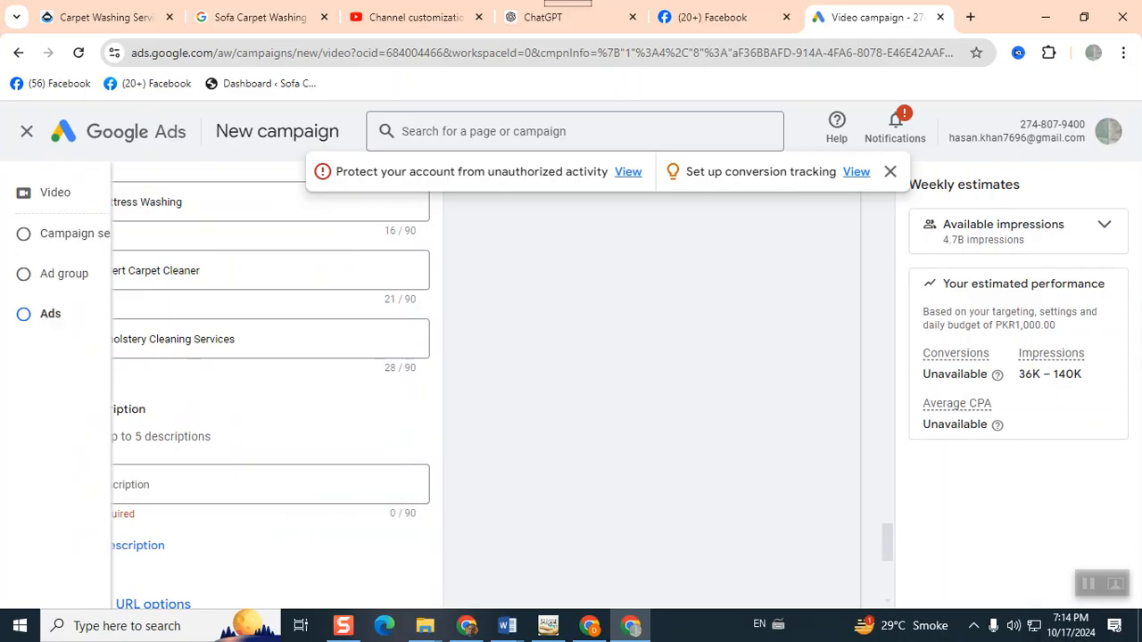
{"action": "left_click", "coordinate": [169, 482]}
{"action": "left_click", "coordinate": [158, 450]}
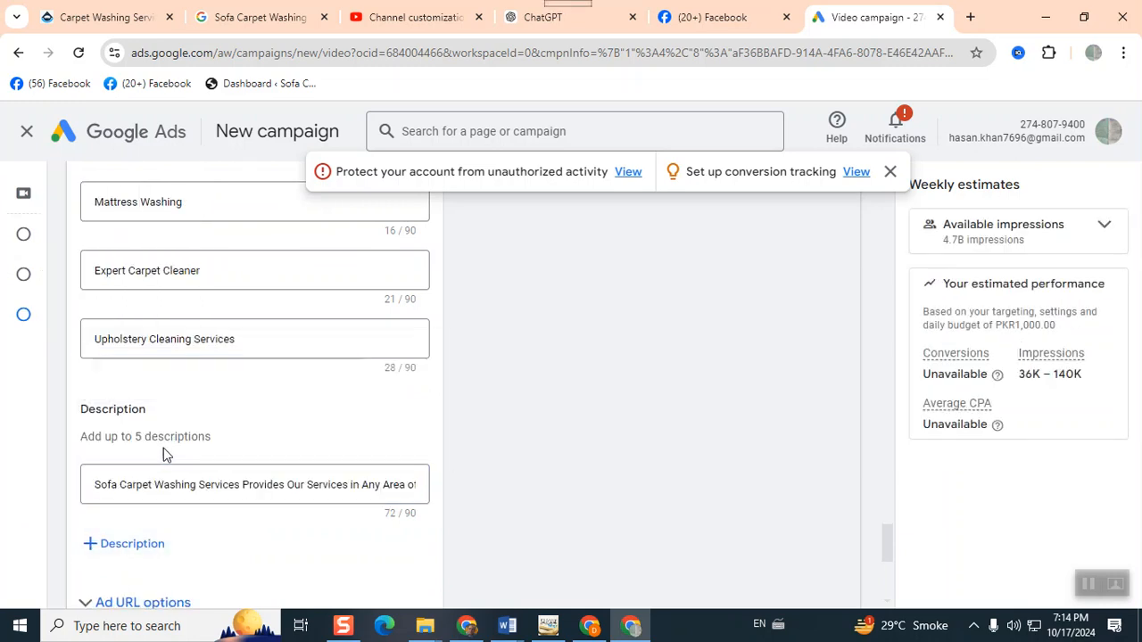
Step: Add a second ad description using the suggestion "Share your videos with friends, family, and the world"
{"action": "scroll", "coordinate": [512, 430], "scroll_direction": "down", "scroll_amount": 1}
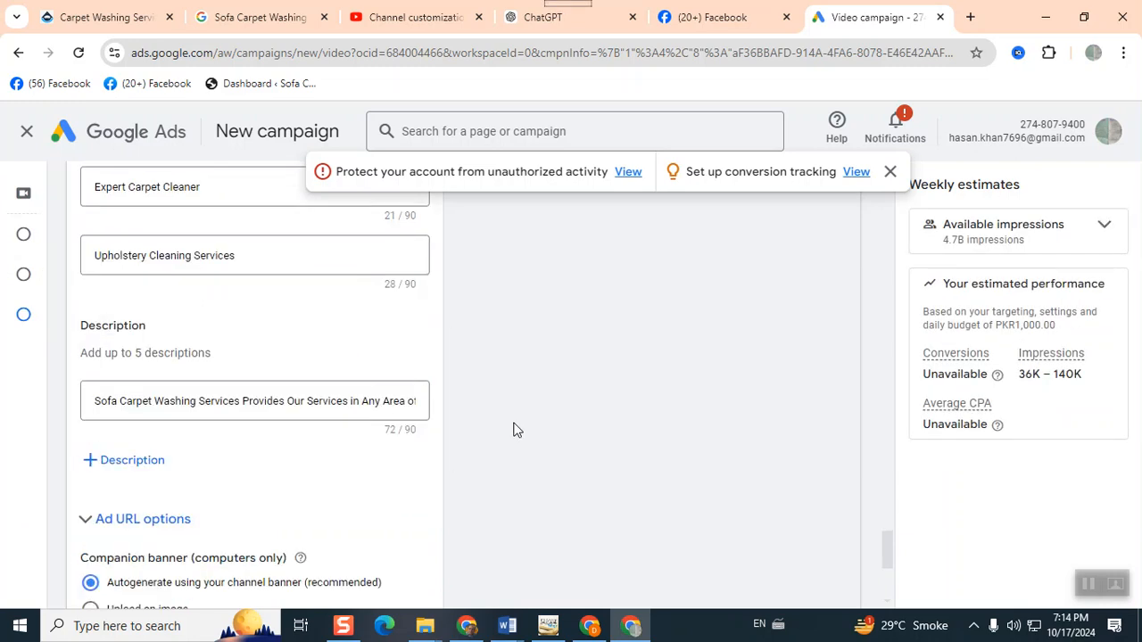
{"action": "left_click", "coordinate": [143, 473]}
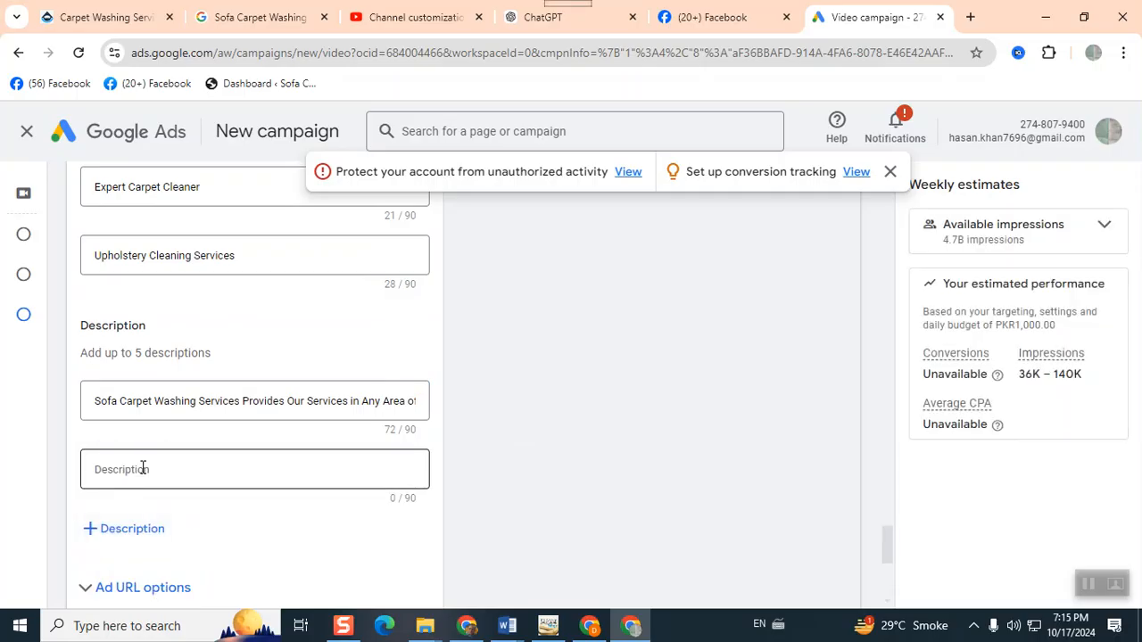
{"action": "left_click", "coordinate": [143, 468]}
{"action": "left_click", "coordinate": [146, 384]}
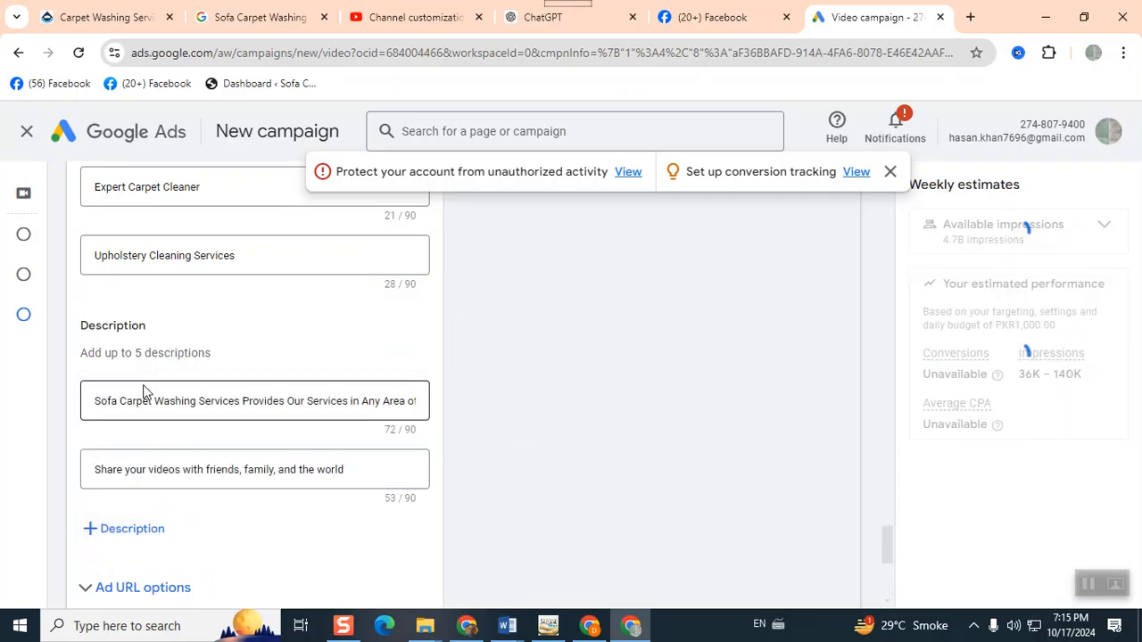
Step: Review the ad form, open the option to skip ad creation, and choose to keep creating the ad instead
{"action": "scroll", "coordinate": [545, 499], "scroll_direction": "down", "scroll_amount": 2}
{"action": "scroll", "coordinate": [546, 501], "scroll_direction": "down", "scroll_amount": 3}
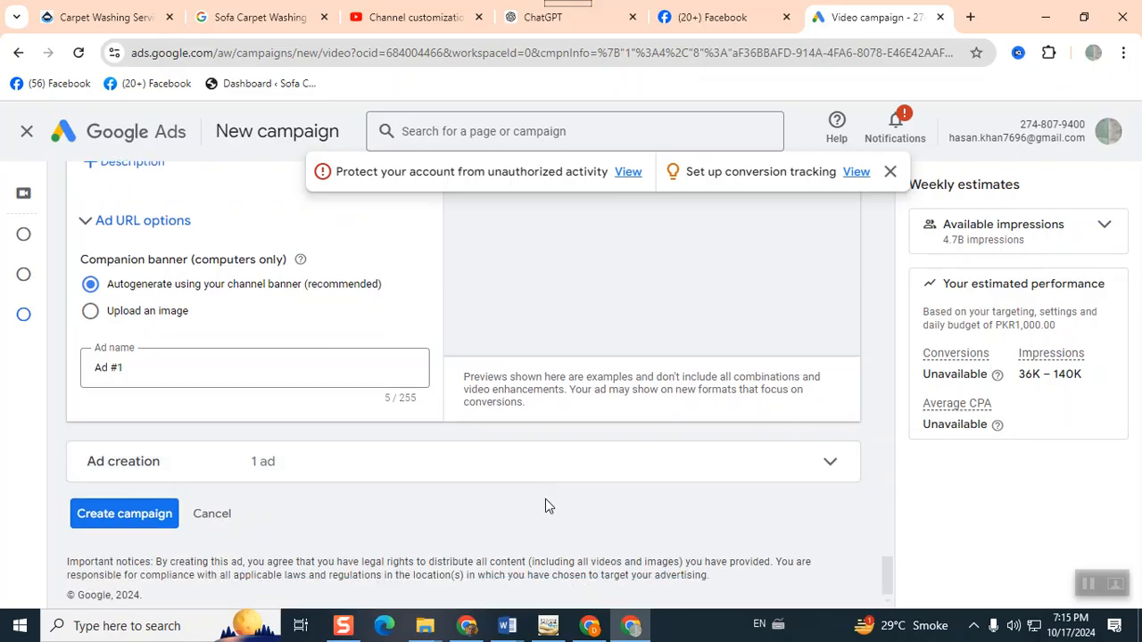
{"action": "scroll", "coordinate": [545, 500], "scroll_direction": "up", "scroll_amount": 15}
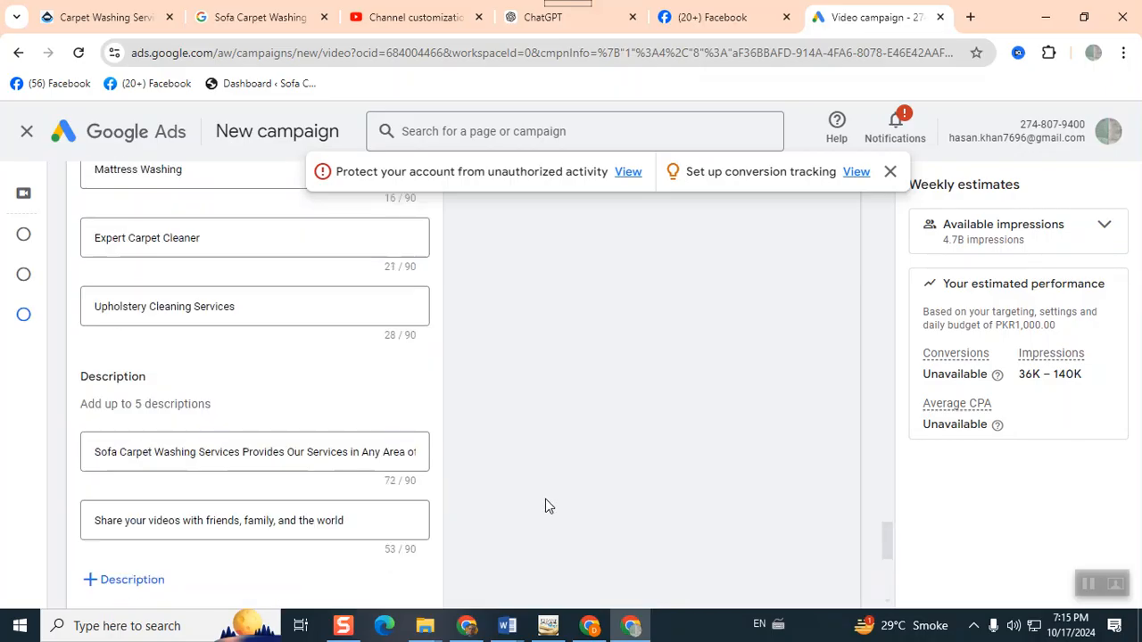
{"action": "scroll", "coordinate": [546, 496], "scroll_direction": "down", "scroll_amount": 12}
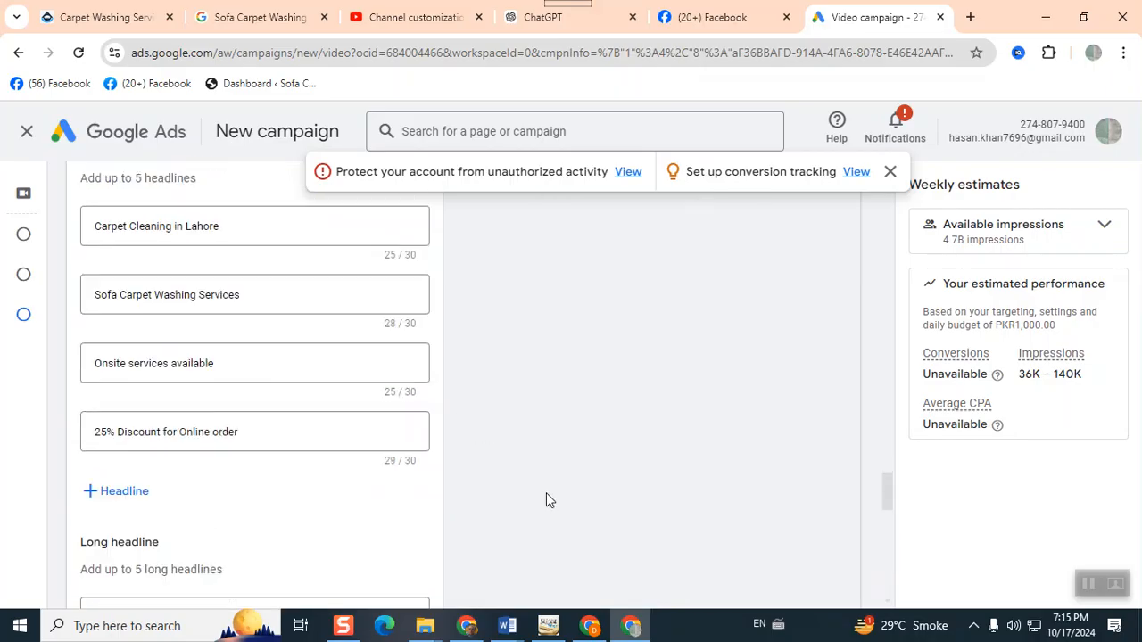
{"action": "scroll", "coordinate": [553, 495], "scroll_direction": "up", "scroll_amount": 10}
{"action": "scroll", "coordinate": [556, 486], "scroll_direction": "up", "scroll_amount": 8}
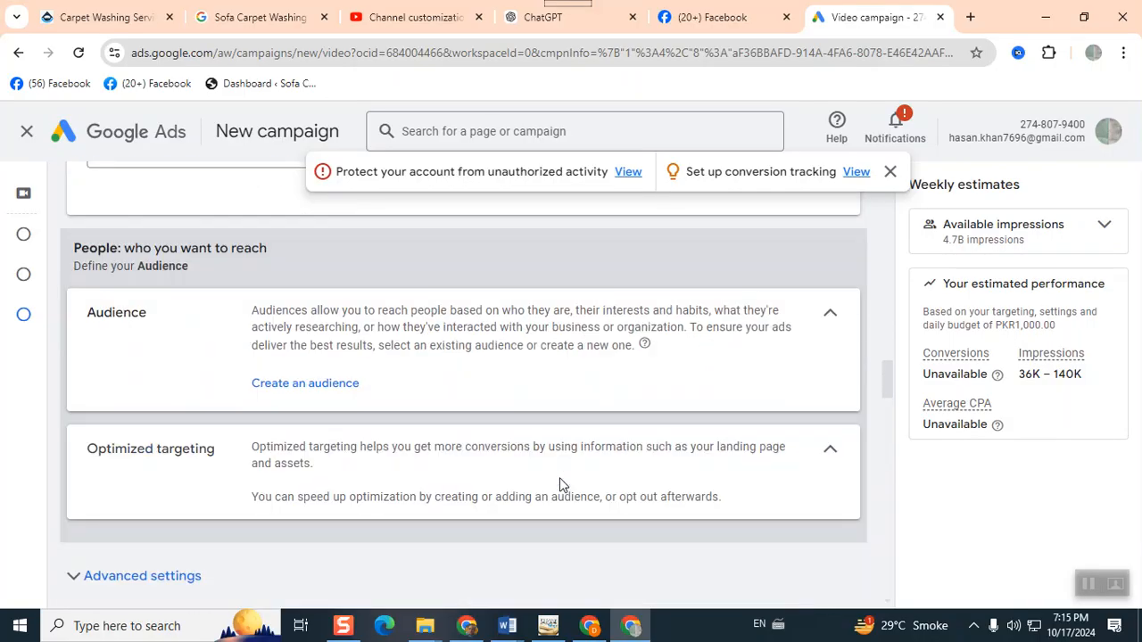
{"action": "scroll", "coordinate": [560, 481], "scroll_direction": "down", "scroll_amount": 2}
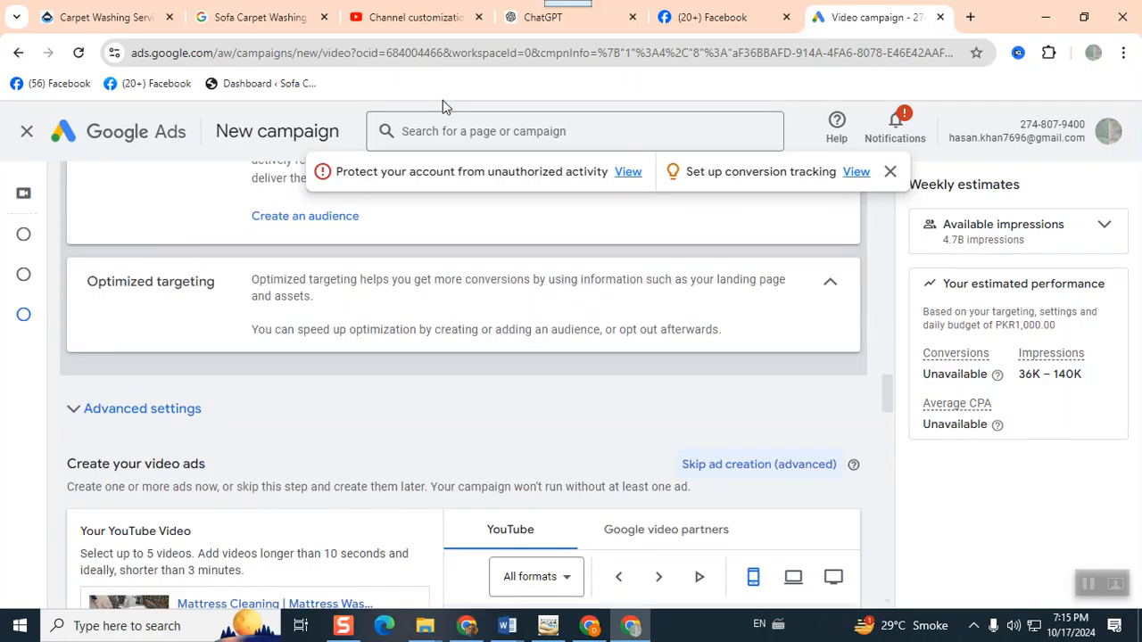
{"action": "left_click", "coordinate": [758, 468]}
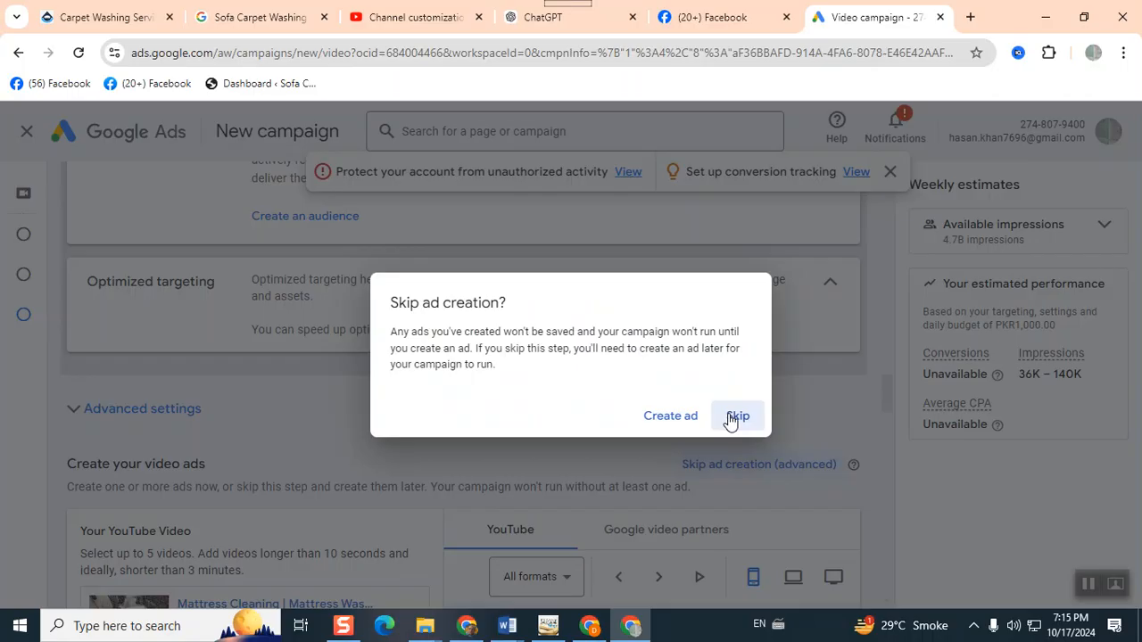
{"action": "left_click", "coordinate": [670, 412]}
Step: Skip ad creation for the campaign, discarding the Mattress Cleaning video ad
{"action": "scroll", "coordinate": [236, 499], "scroll_direction": "down", "scroll_amount": 4}
{"action": "scroll", "coordinate": [245, 499], "scroll_direction": "down", "scroll_amount": 8}
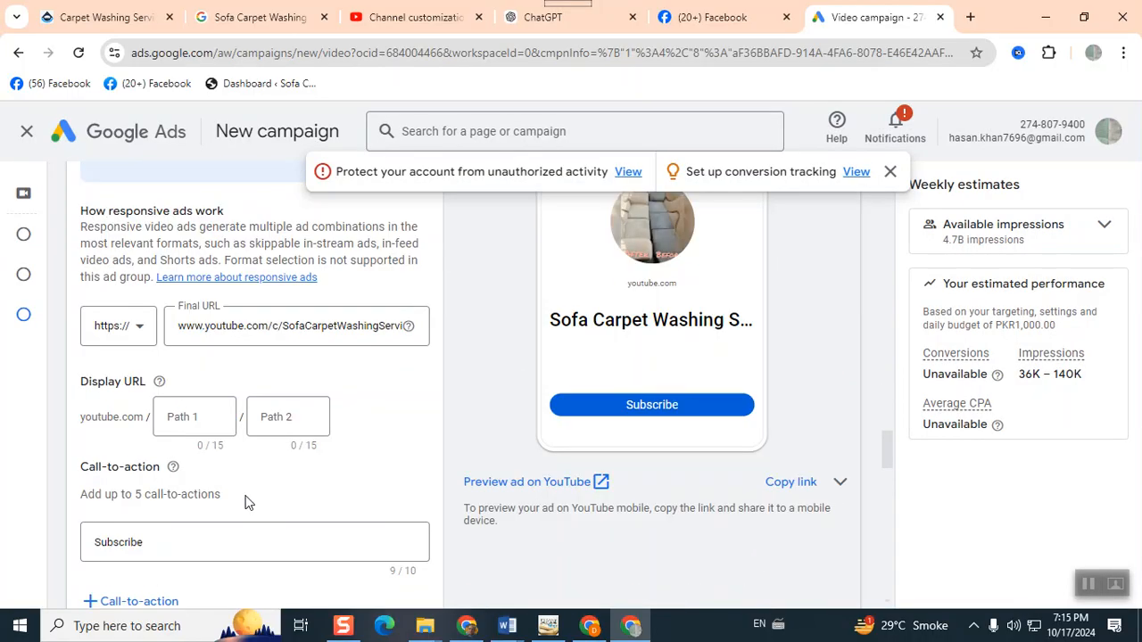
{"action": "scroll", "coordinate": [266, 493], "scroll_direction": "down", "scroll_amount": 10}
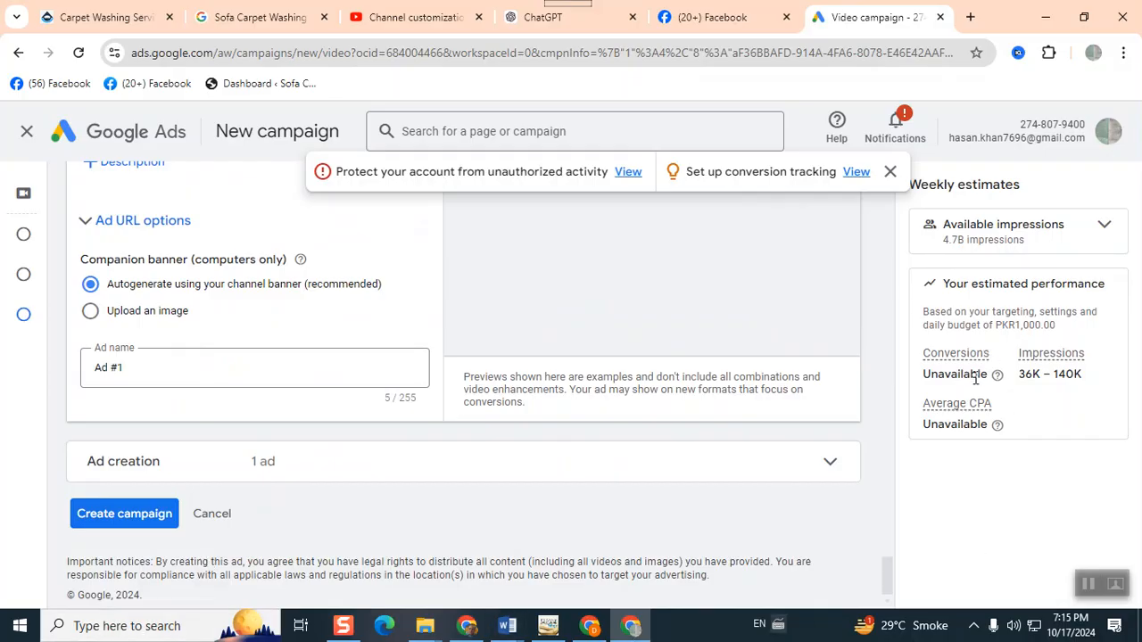
{"action": "scroll", "coordinate": [420, 500], "scroll_direction": "up", "scroll_amount": 5}
{"action": "scroll", "coordinate": [446, 499], "scroll_direction": "up", "scroll_amount": 5}
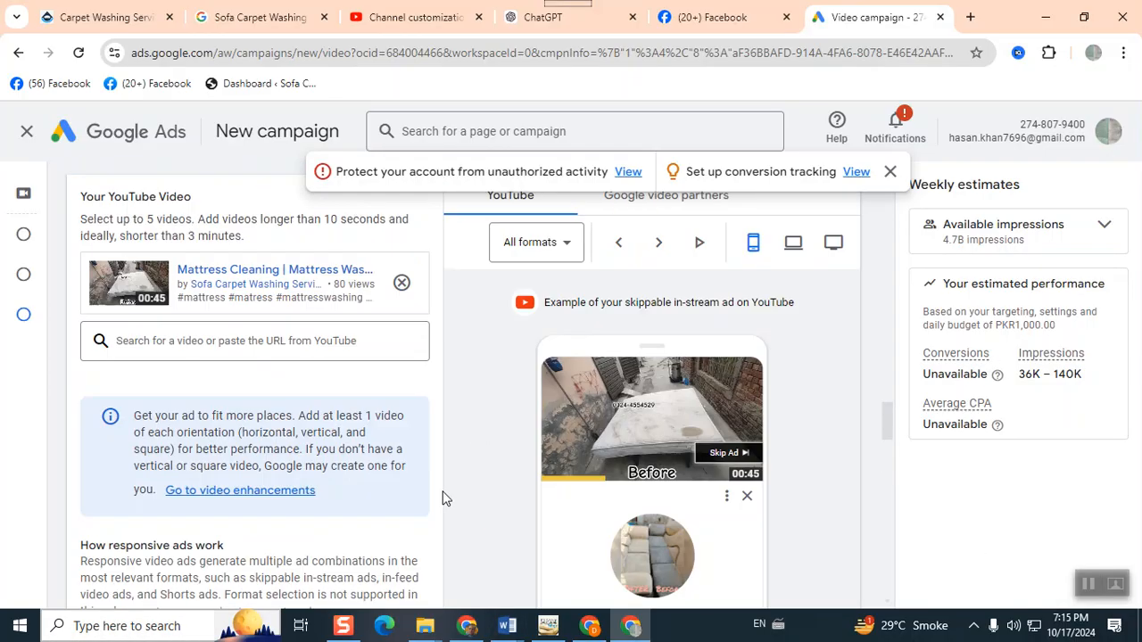
{"action": "scroll", "coordinate": [443, 498], "scroll_direction": "down", "scroll_amount": 10}
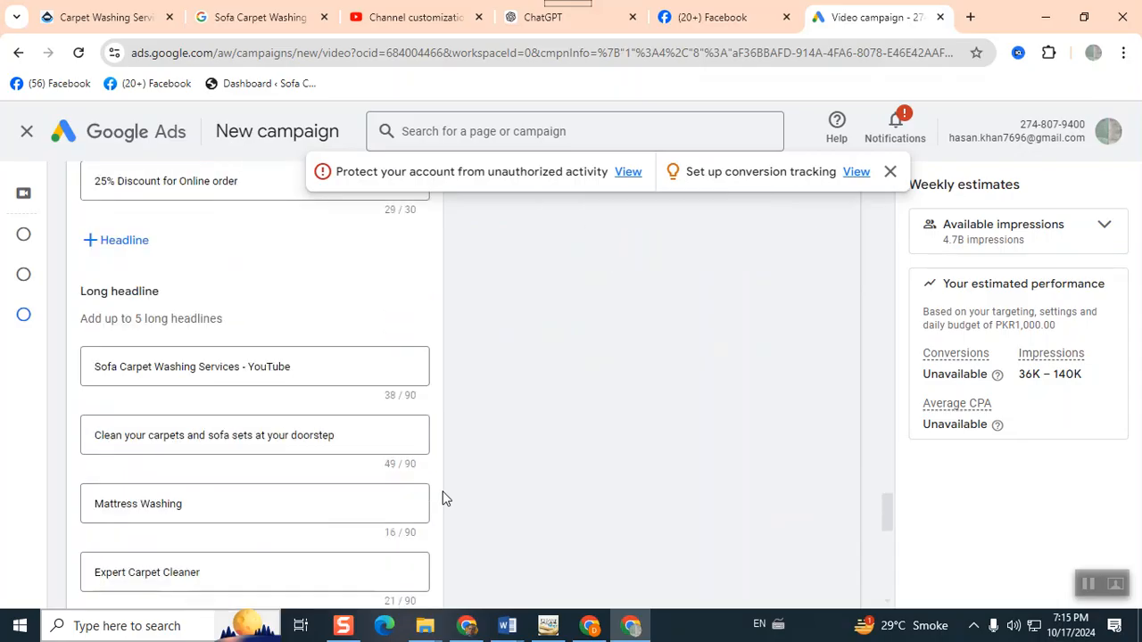
{"action": "scroll", "coordinate": [443, 498], "scroll_direction": "up", "scroll_amount": 10}
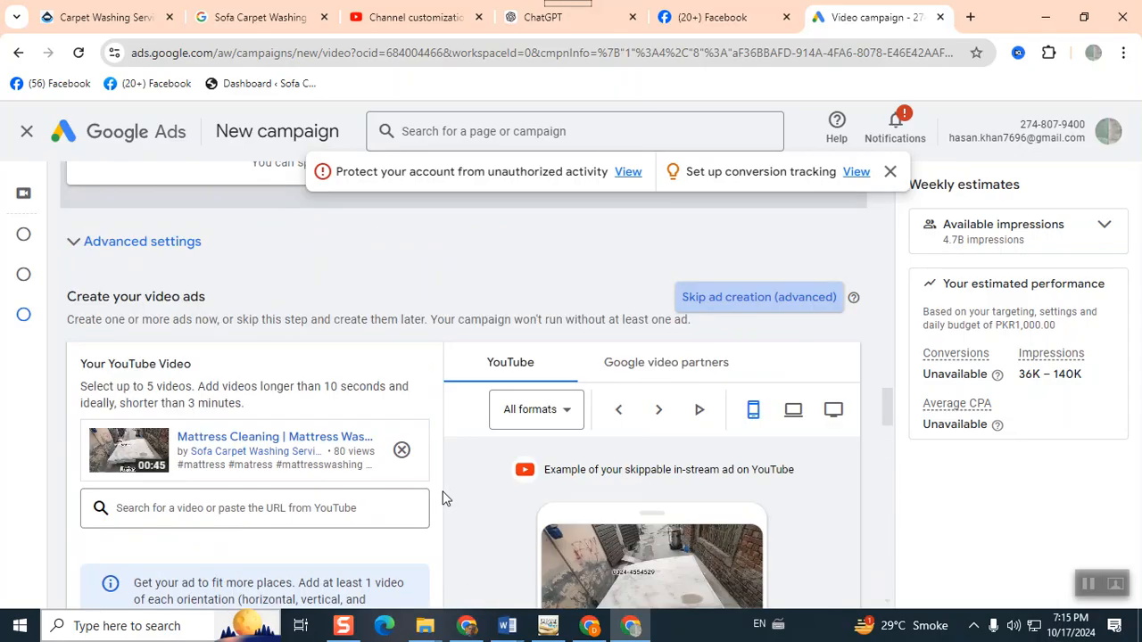
{"action": "left_click", "coordinate": [815, 296]}
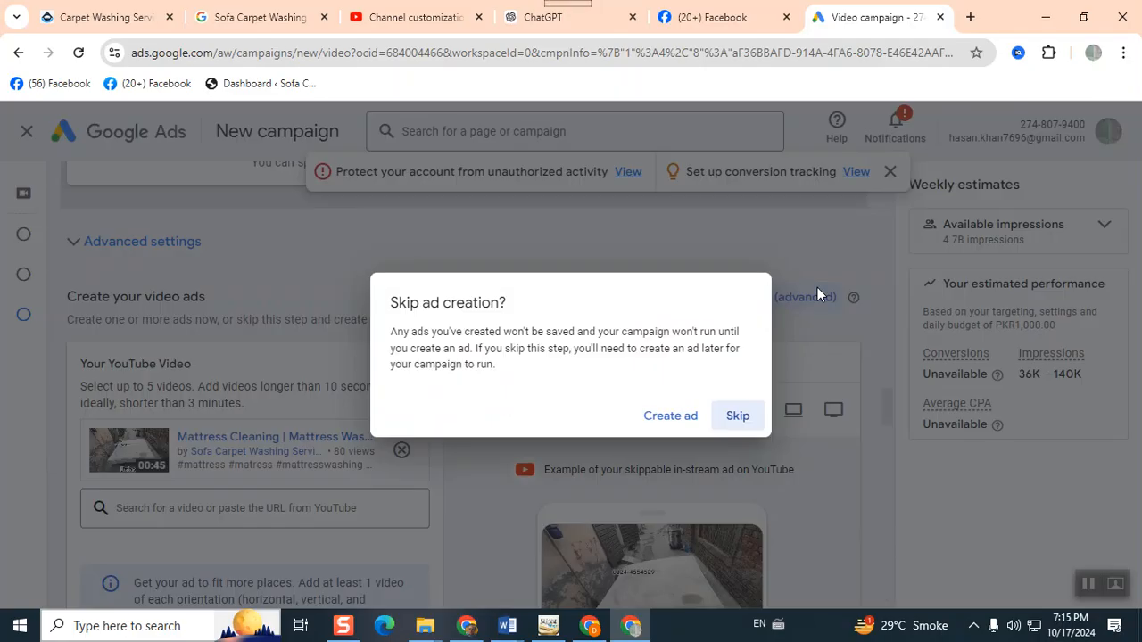
{"action": "left_click", "coordinate": [737, 416]}
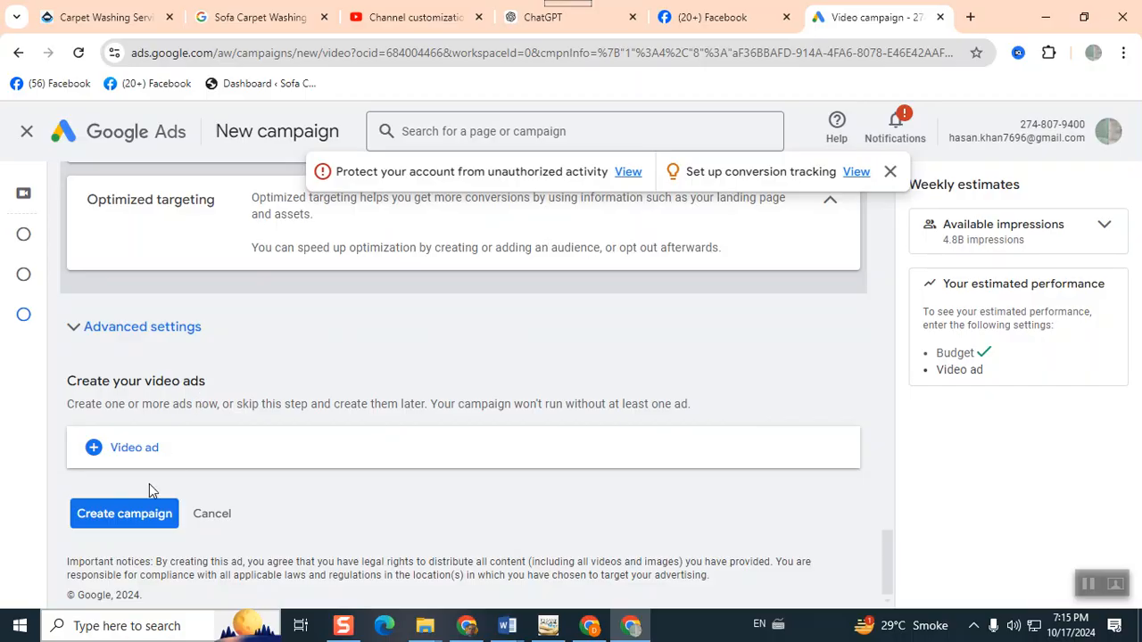
Step: Add a new blank video ad to the campaign and look over its form
{"action": "left_click", "coordinate": [108, 450]}
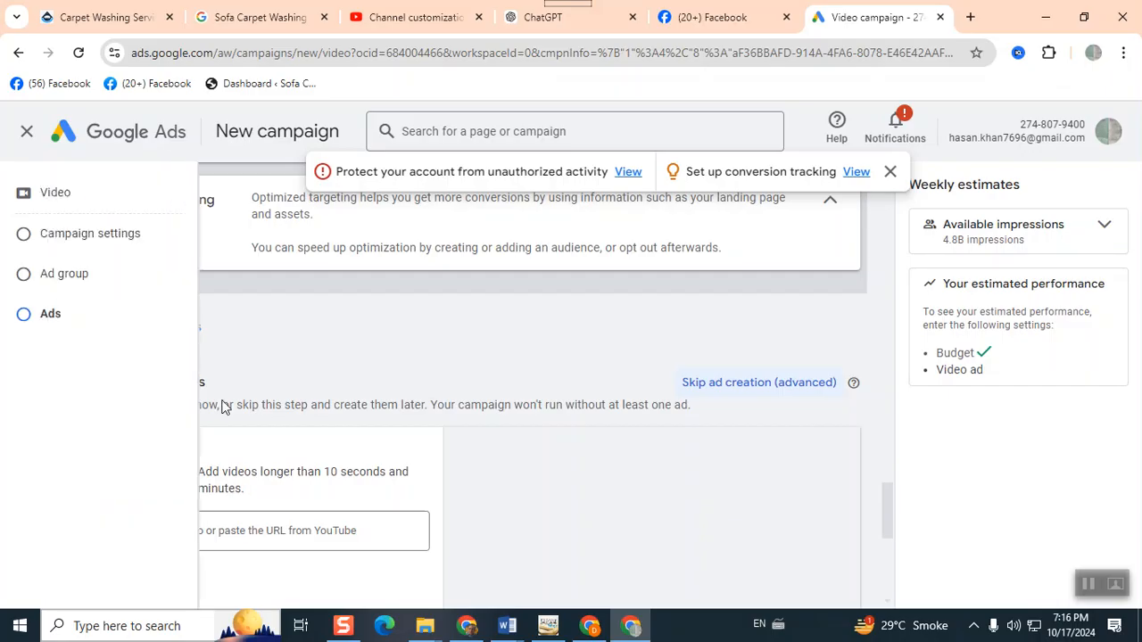
{"action": "scroll", "coordinate": [771, 207], "scroll_direction": "down", "scroll_amount": 3}
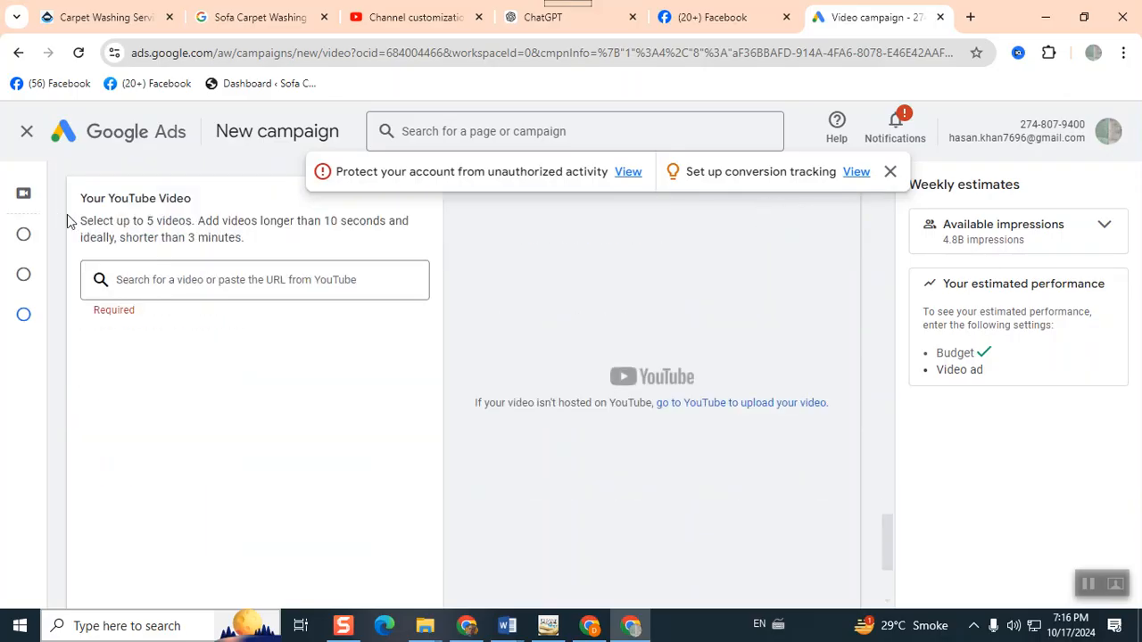
{"action": "scroll", "coordinate": [365, 296], "scroll_direction": "down", "scroll_amount": 1}
{"action": "scroll", "coordinate": [420, 312], "scroll_direction": "up", "scroll_amount": 2}
{"action": "scroll", "coordinate": [420, 312], "scroll_direction": "down", "scroll_amount": 3}
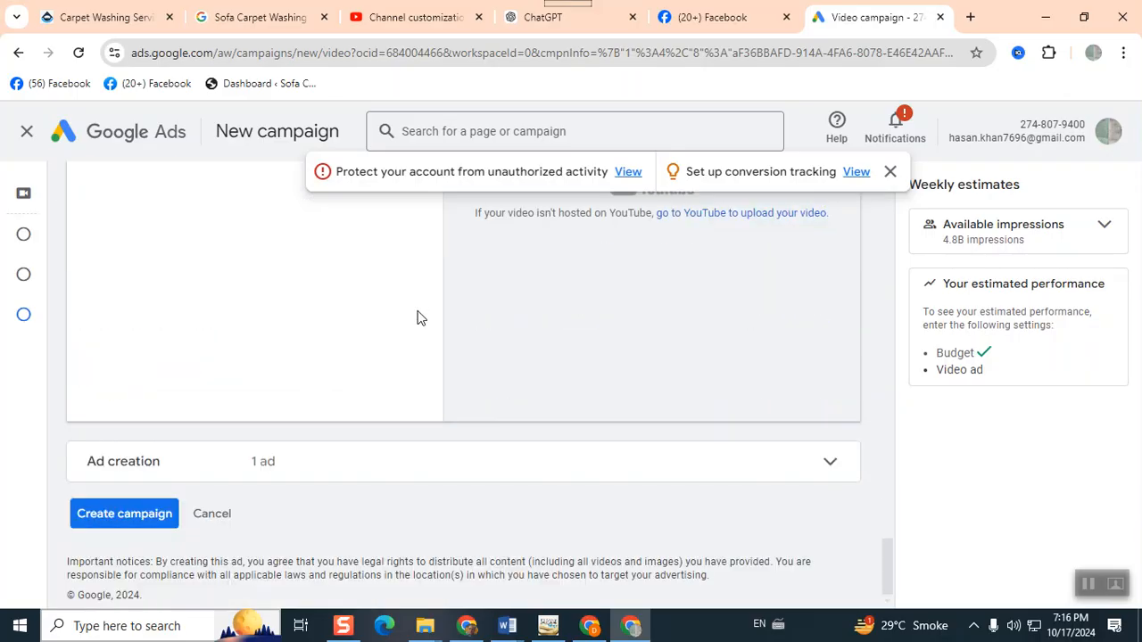
Step: Cancel the new campaign, leave without saving it, and look over the existing campaigns list
{"action": "left_click", "coordinate": [207, 515]}
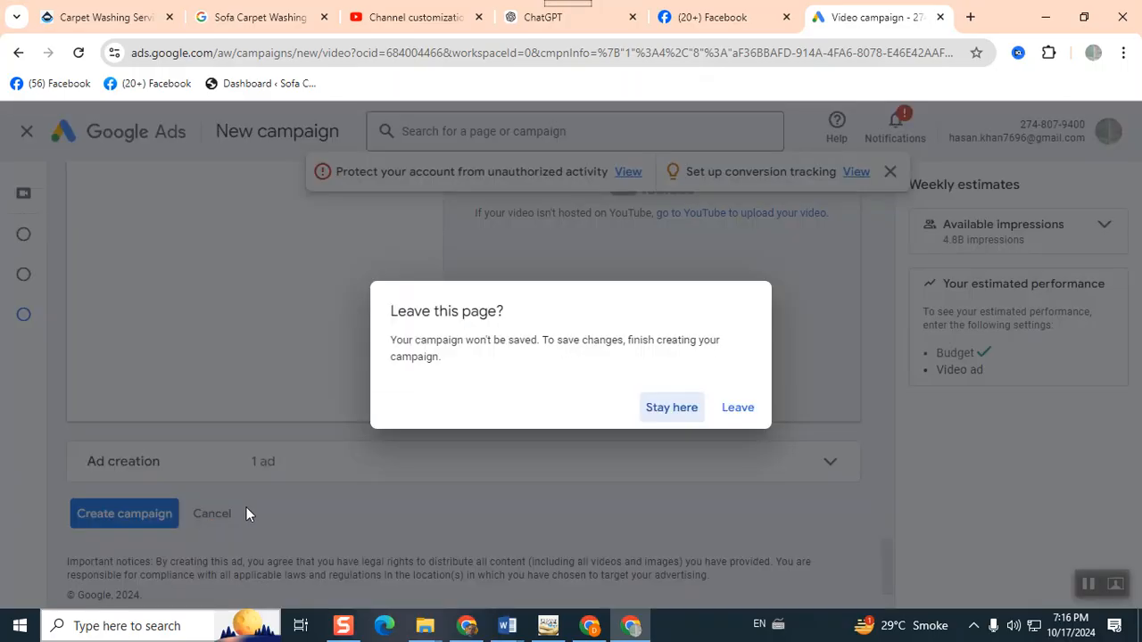
{"action": "left_click", "coordinate": [734, 413]}
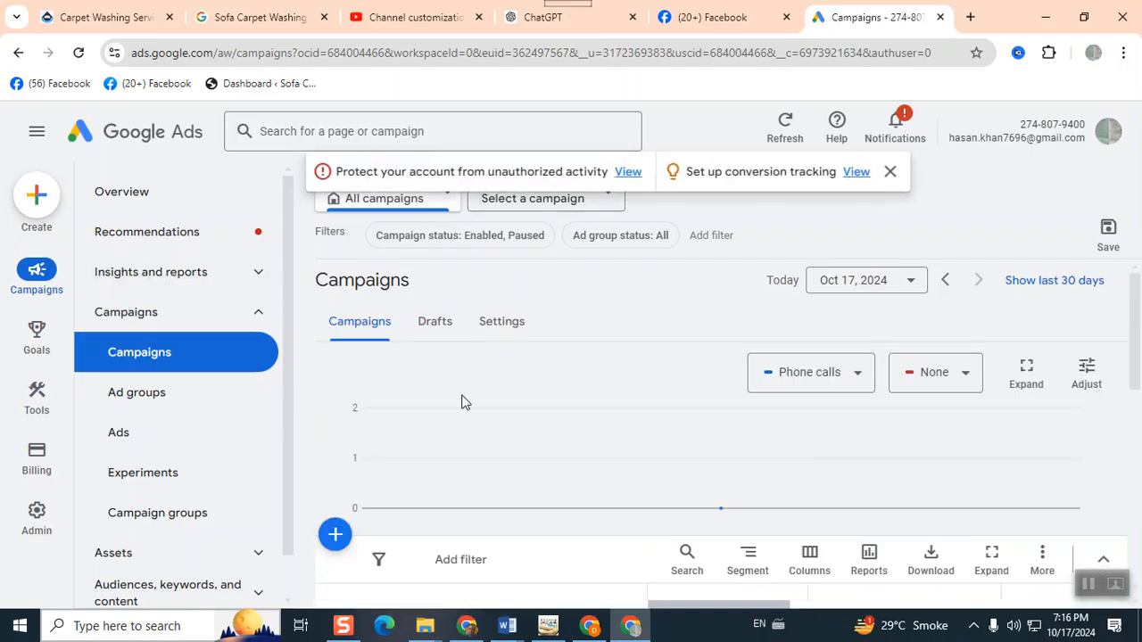
{"action": "scroll", "coordinate": [462, 401], "scroll_direction": "down", "scroll_amount": 5}
{"action": "scroll", "coordinate": [464, 403], "scroll_direction": "up", "scroll_amount": 4}
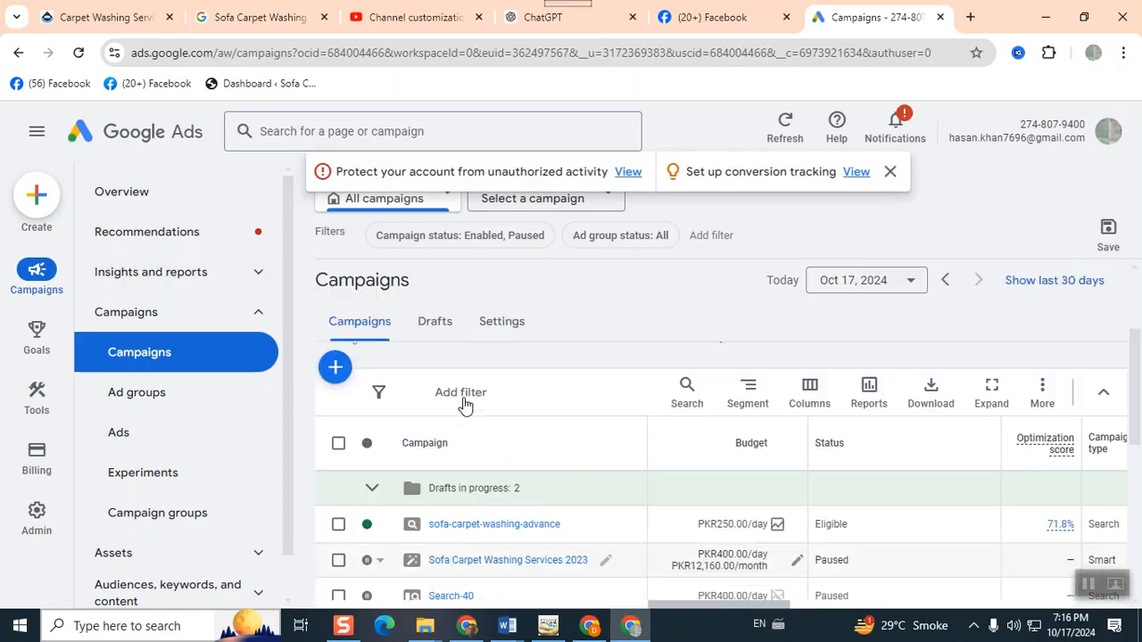
{"action": "scroll", "coordinate": [465, 402], "scroll_direction": "down", "scroll_amount": 3}
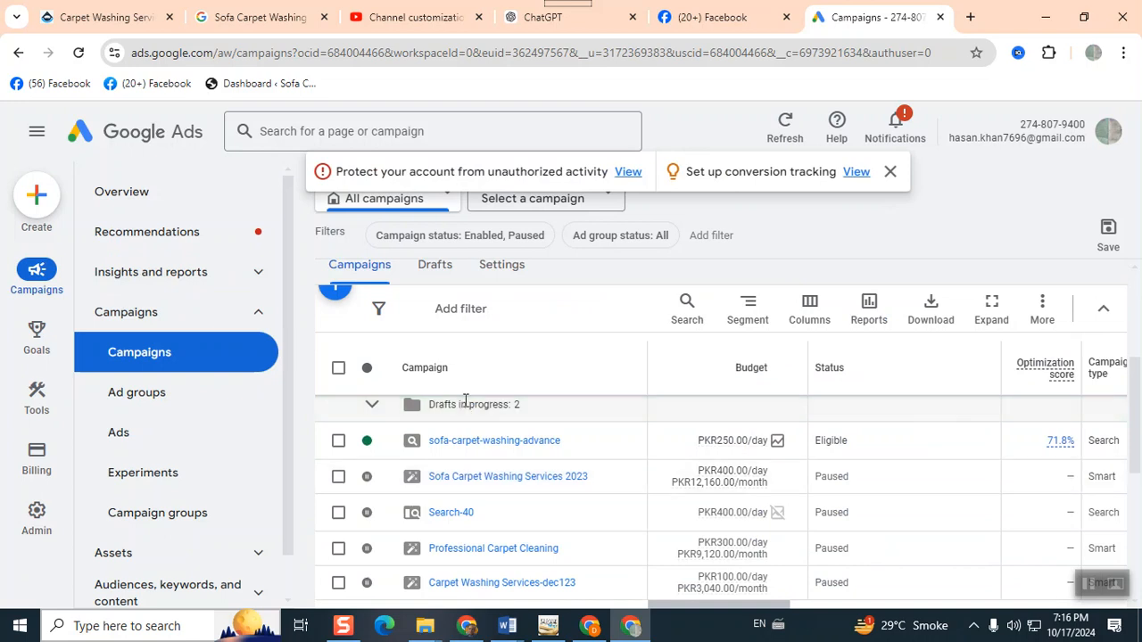
{"action": "scroll", "coordinate": [319, 419], "scroll_direction": "up", "scroll_amount": 3}
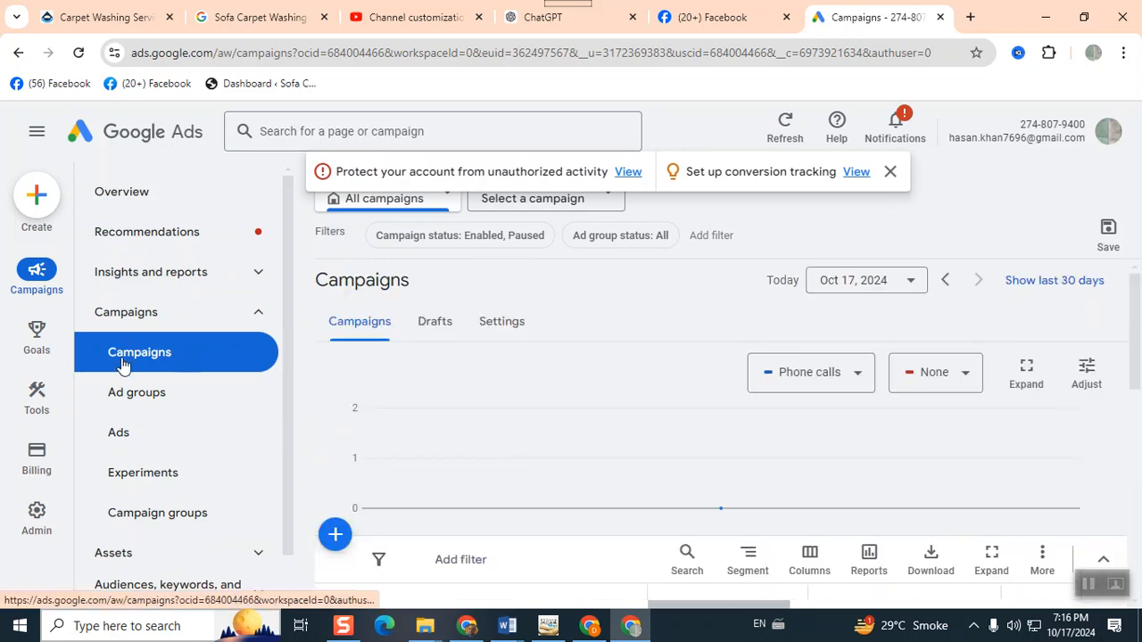
Step: Start a new campaign with the Awareness and consideration objective and the Video campaign type
{"action": "left_click", "coordinate": [334, 537]}
{"action": "left_click", "coordinate": [368, 435]}
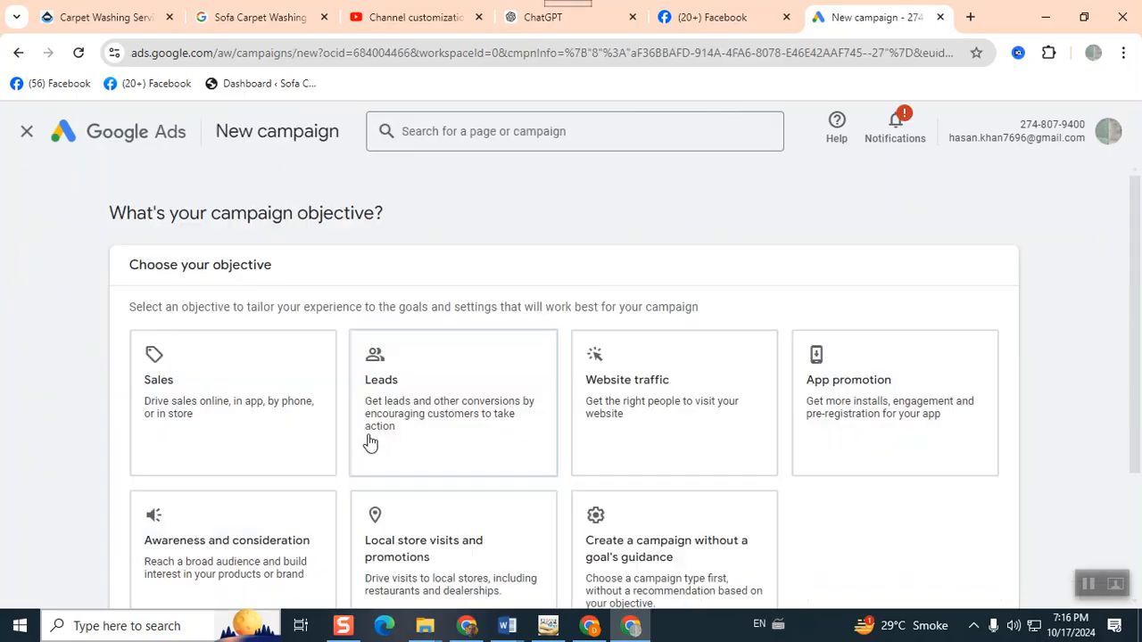
{"action": "scroll", "coordinate": [785, 441], "scroll_direction": "down", "scroll_amount": 2}
{"action": "left_click", "coordinate": [176, 419]}
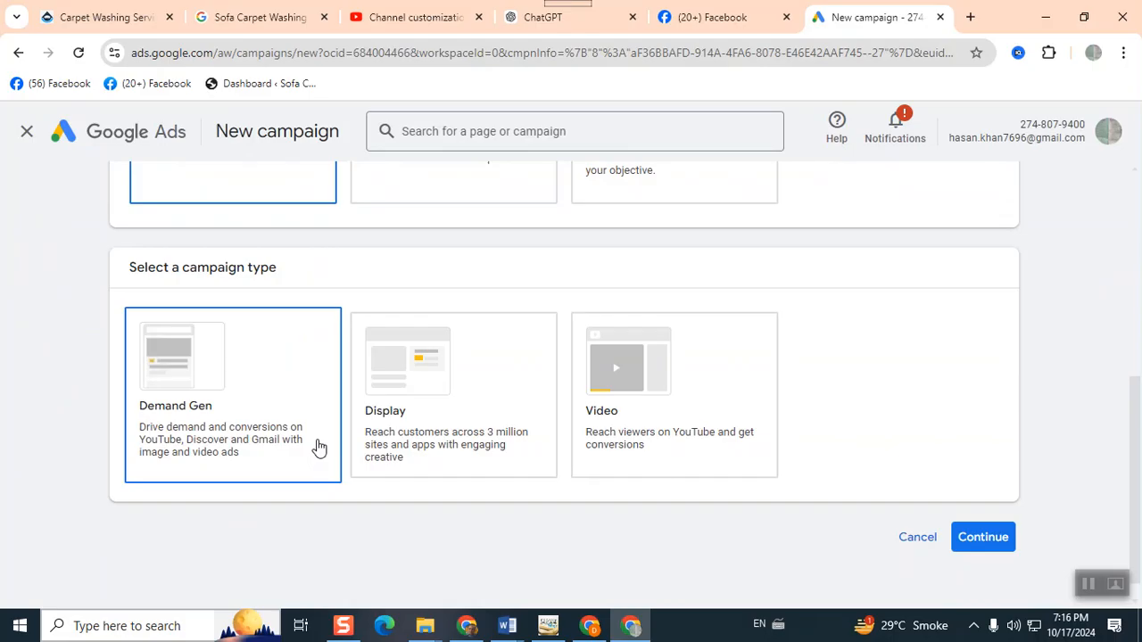
{"action": "left_click", "coordinate": [691, 383]}
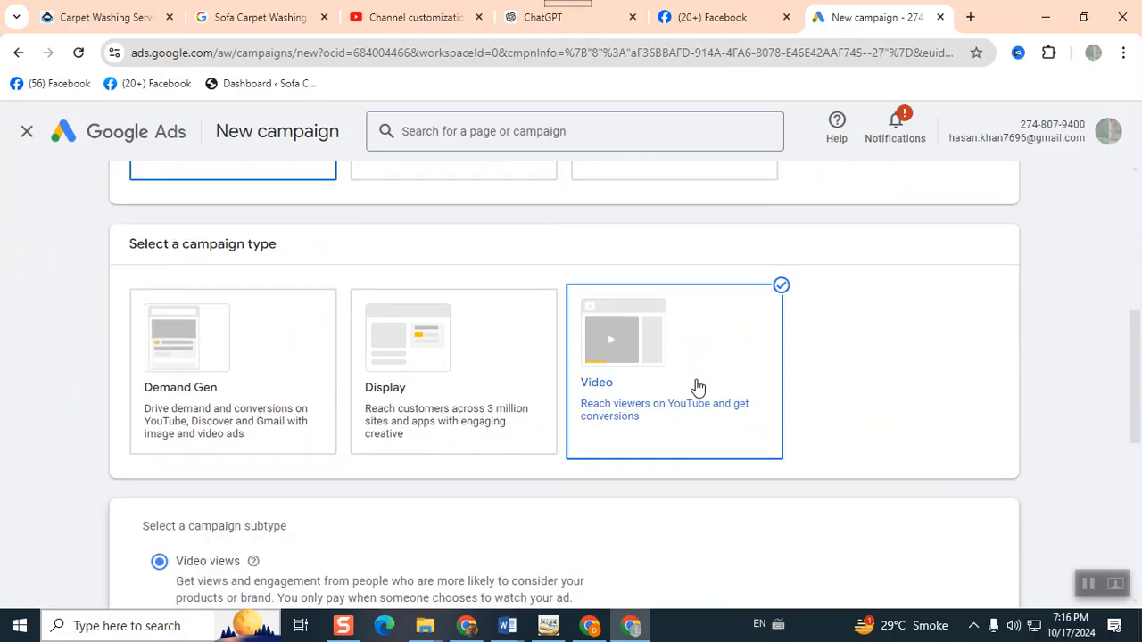
Step: Select Video reach as the campaign subtype
{"action": "scroll", "coordinate": [698, 386], "scroll_direction": "down", "scroll_amount": 3}
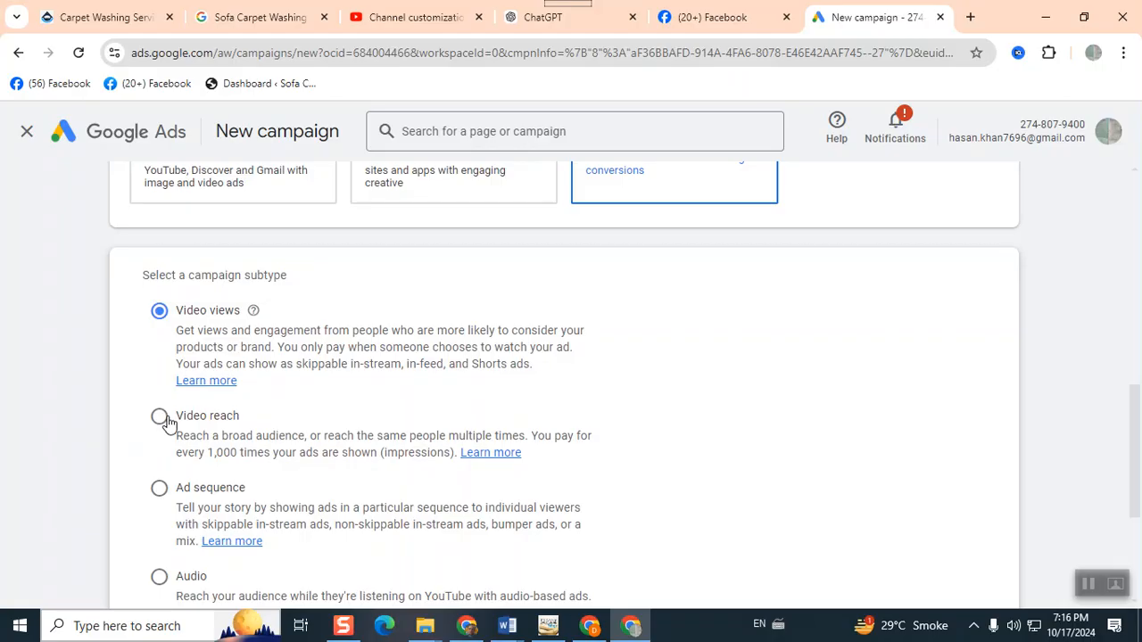
{"action": "scroll", "coordinate": [170, 423], "scroll_direction": "down", "scroll_amount": 2}
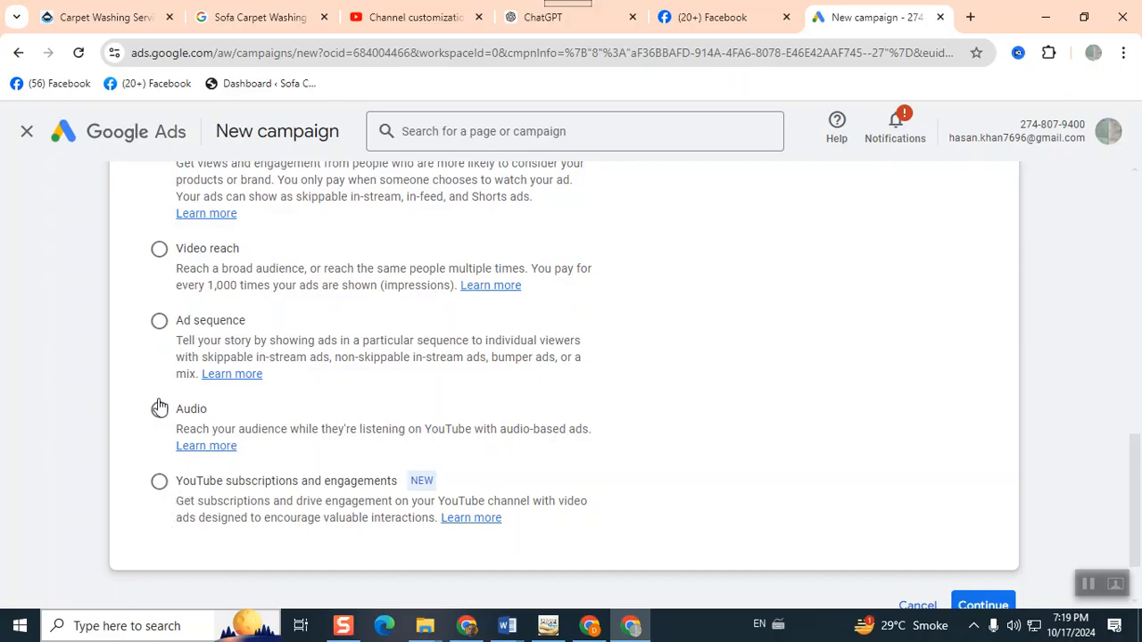
{"action": "scroll", "coordinate": [159, 408], "scroll_direction": "up", "scroll_amount": 2}
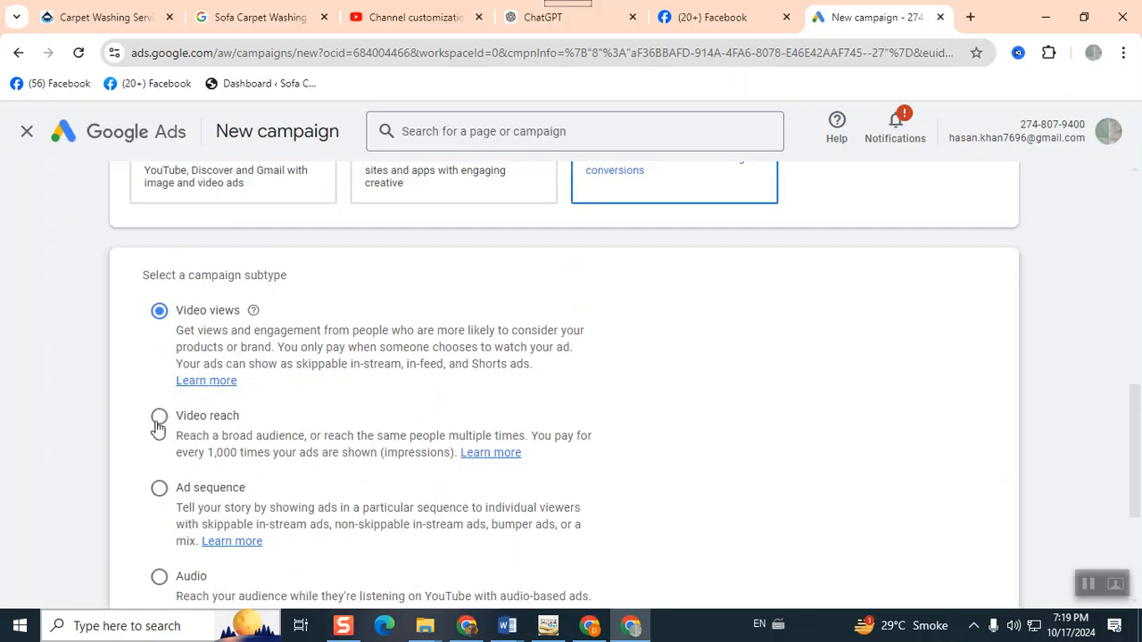
{"action": "left_click", "coordinate": [159, 417]}
Step: Choose Target frequency as the way to reach the goal and continue to the campaign settings
{"action": "scroll", "coordinate": [441, 415], "scroll_direction": "down", "scroll_amount": 5}
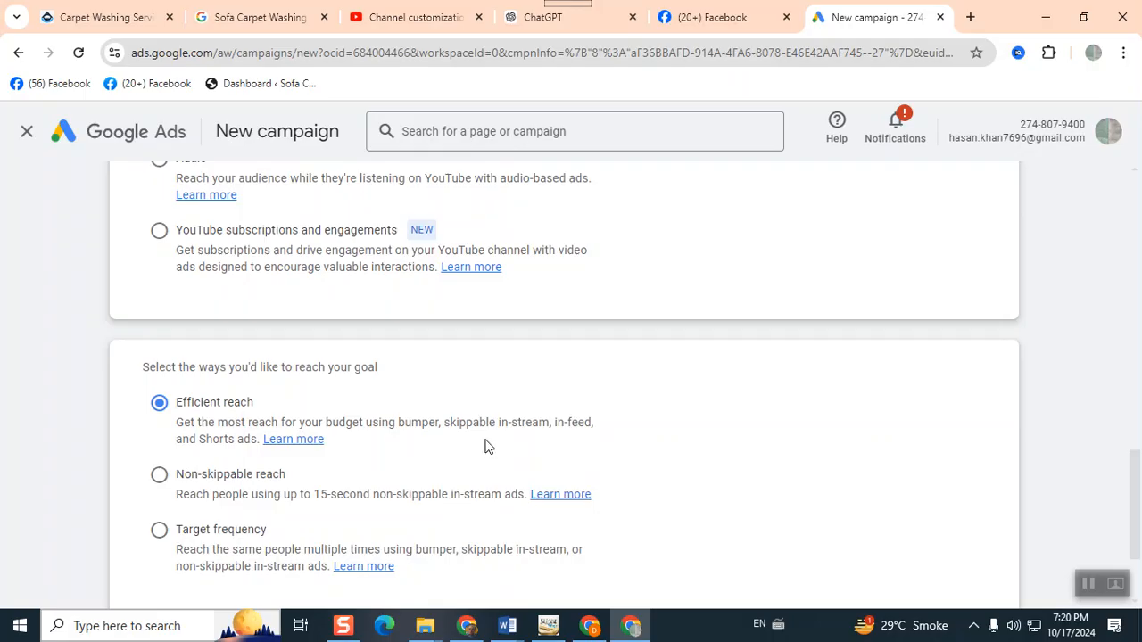
{"action": "scroll", "coordinate": [437, 464], "scroll_direction": "down", "scroll_amount": 3}
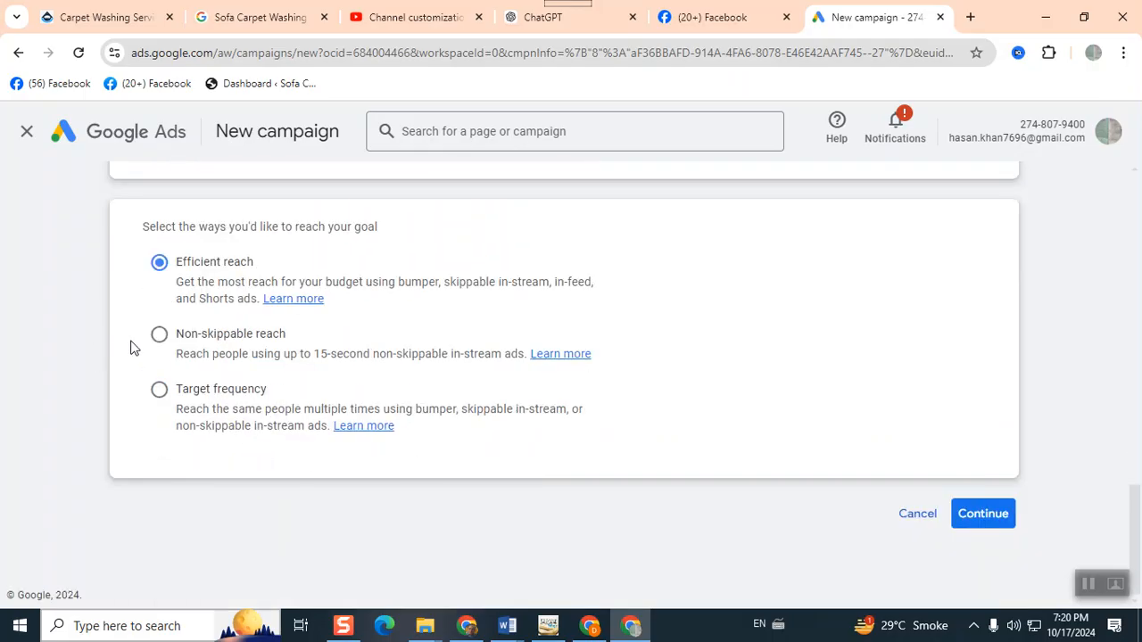
{"action": "left_click", "coordinate": [160, 337]}
{"action": "left_click", "coordinate": [159, 262]}
{"action": "left_click", "coordinate": [156, 397]}
{"action": "left_click", "coordinate": [969, 515]}
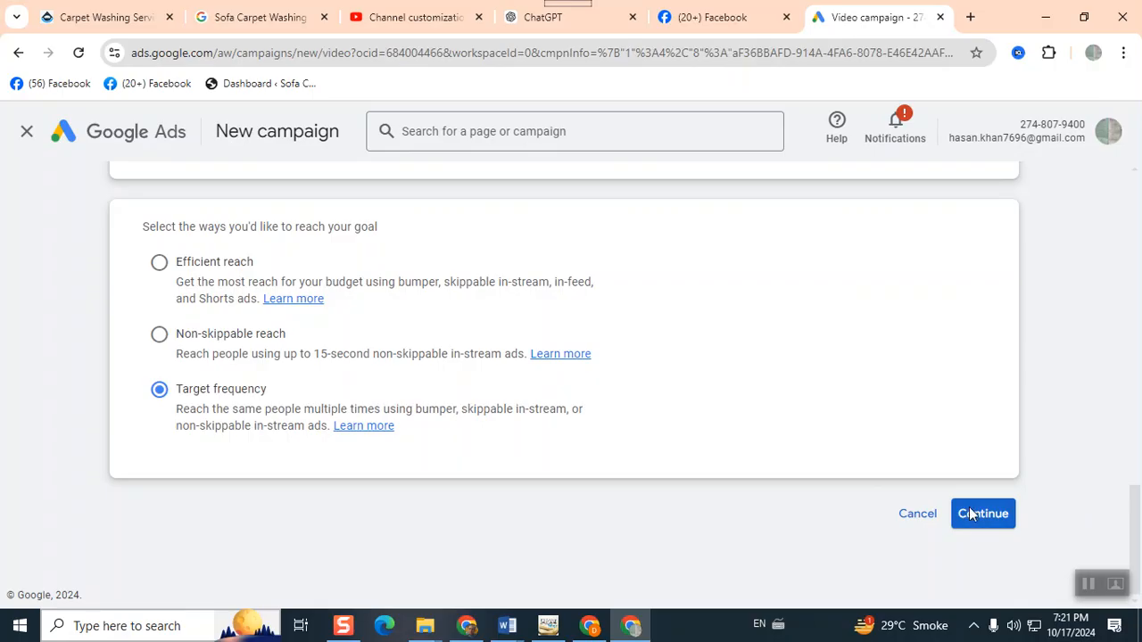
Step: Set the campaign's target frequency to 4 per week
{"action": "scroll", "coordinate": [623, 443], "scroll_direction": "down", "scroll_amount": 1}
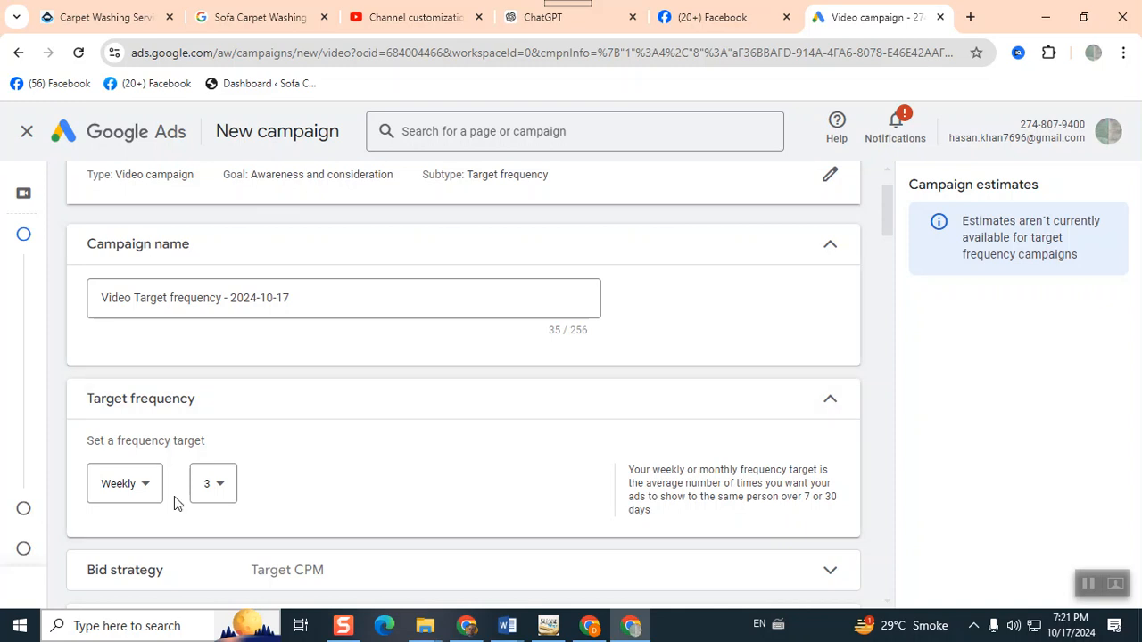
{"action": "left_click", "coordinate": [128, 500]}
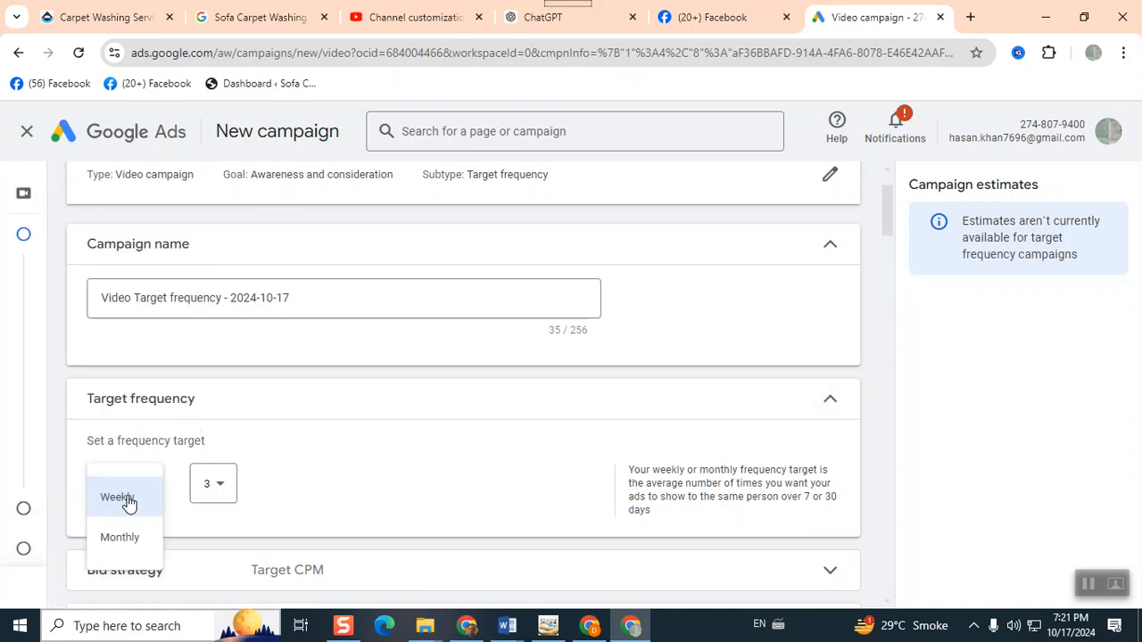
{"action": "left_click", "coordinate": [127, 499]}
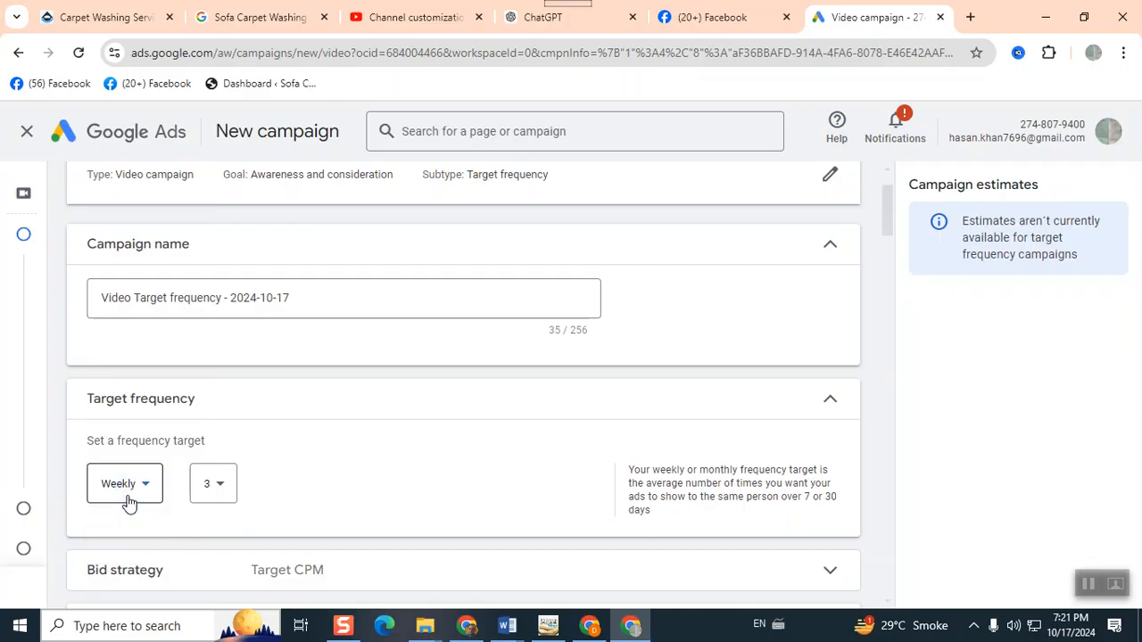
{"action": "left_click", "coordinate": [223, 502]}
{"action": "left_click", "coordinate": [206, 475]}
Step: Change the budget type to Daily without entering an amount, and leave the campaign settings without saving
{"action": "scroll", "coordinate": [286, 478], "scroll_direction": "down", "scroll_amount": 2}
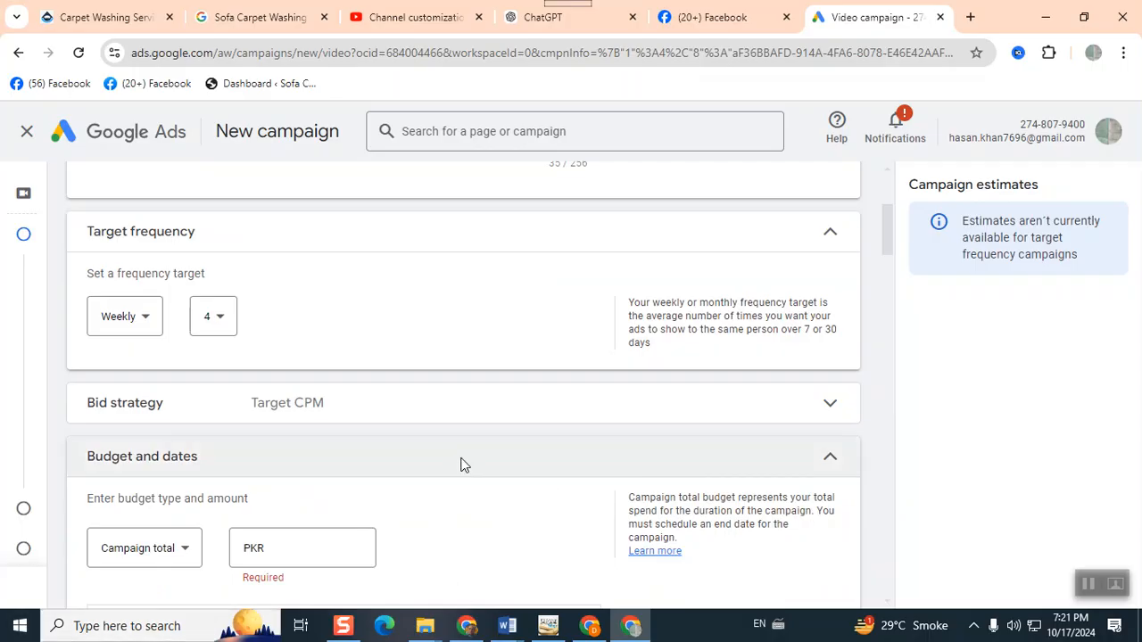
{"action": "scroll", "coordinate": [463, 464], "scroll_direction": "down", "scroll_amount": 3}
{"action": "left_click", "coordinate": [177, 300]}
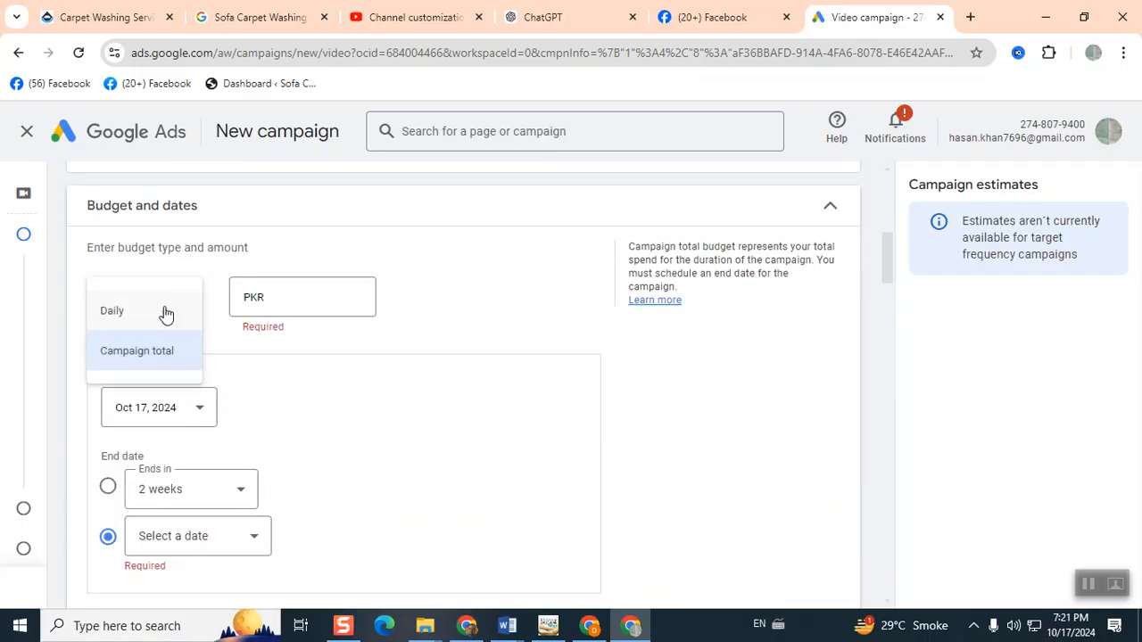
{"action": "left_click", "coordinate": [165, 312]}
{"action": "left_click", "coordinate": [294, 306]}
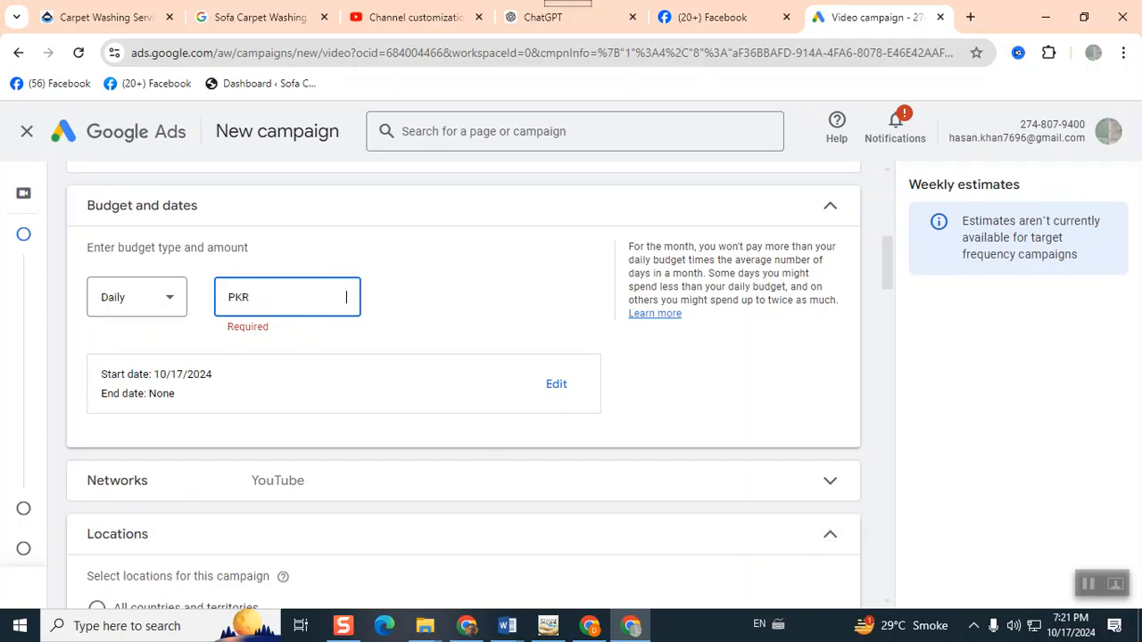
{"action": "left_click", "coordinate": [18, 53]}
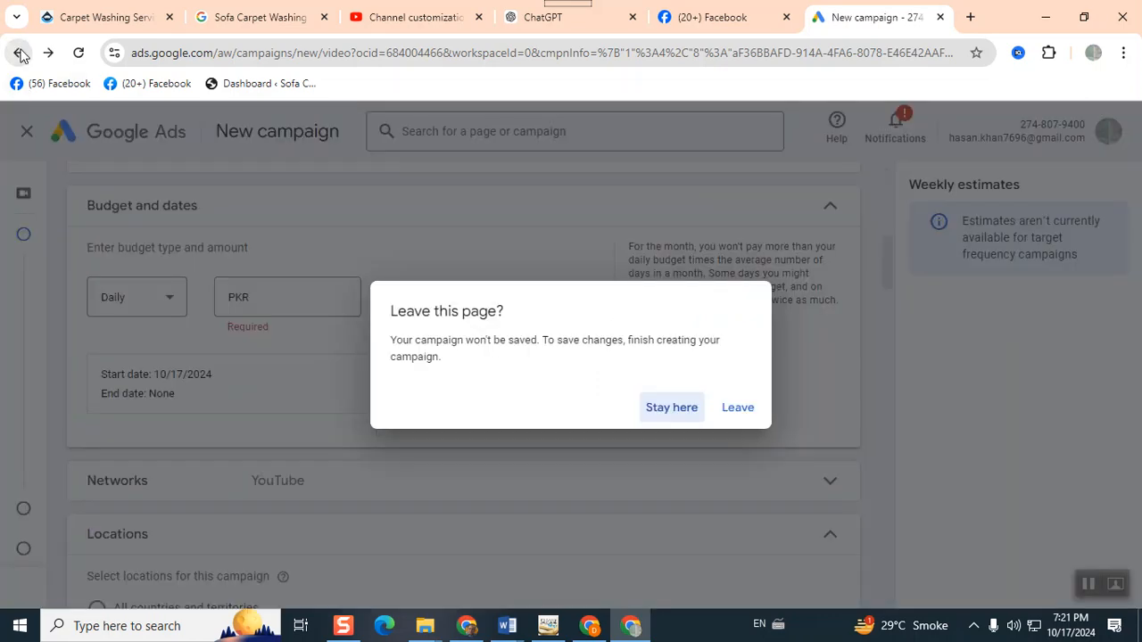
{"action": "left_click", "coordinate": [725, 412]}
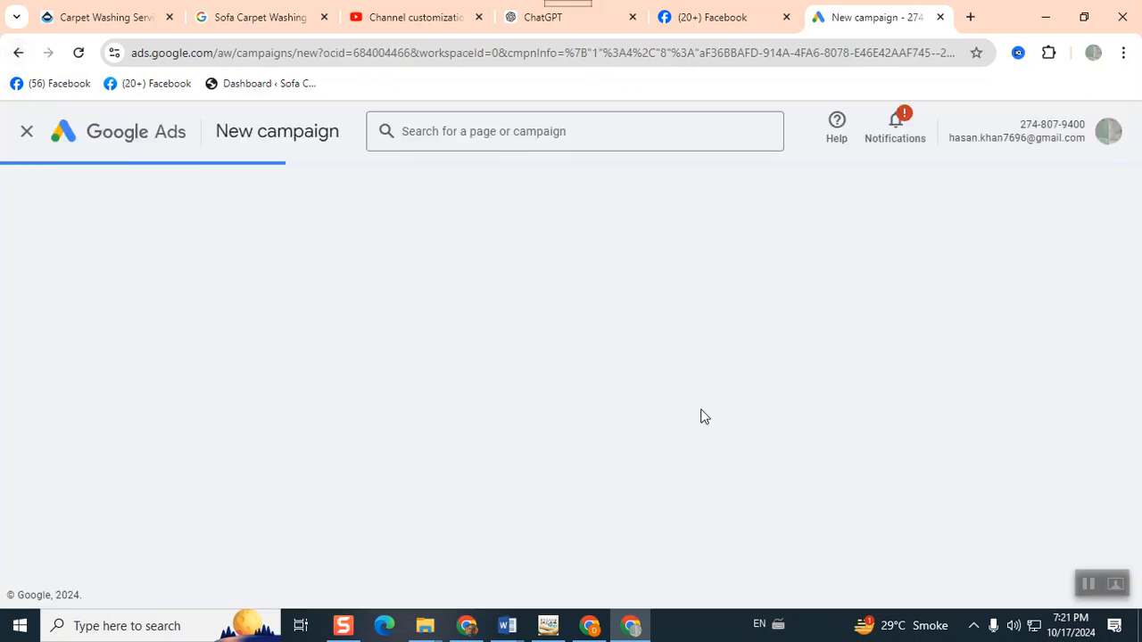
Step: Select the Awareness and consideration objective and the Video campaign type for the new campaign
{"action": "scroll", "coordinate": [278, 544], "scroll_direction": "down", "scroll_amount": 1}
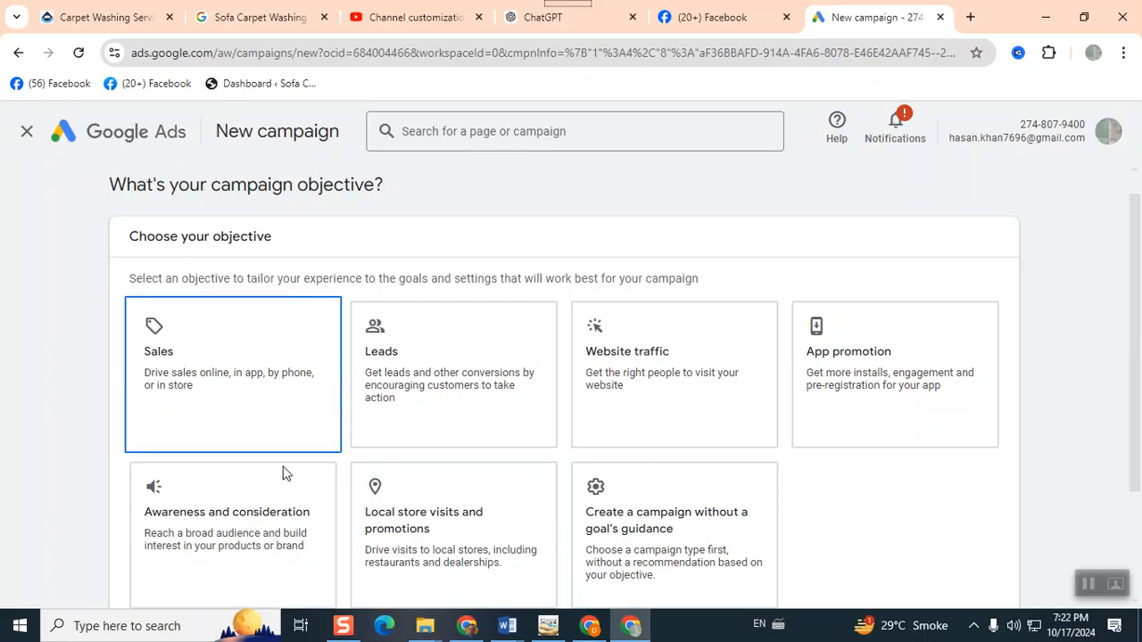
{"action": "left_click", "coordinate": [257, 510]}
{"action": "scroll", "coordinate": [782, 369], "scroll_direction": "down", "scroll_amount": 3}
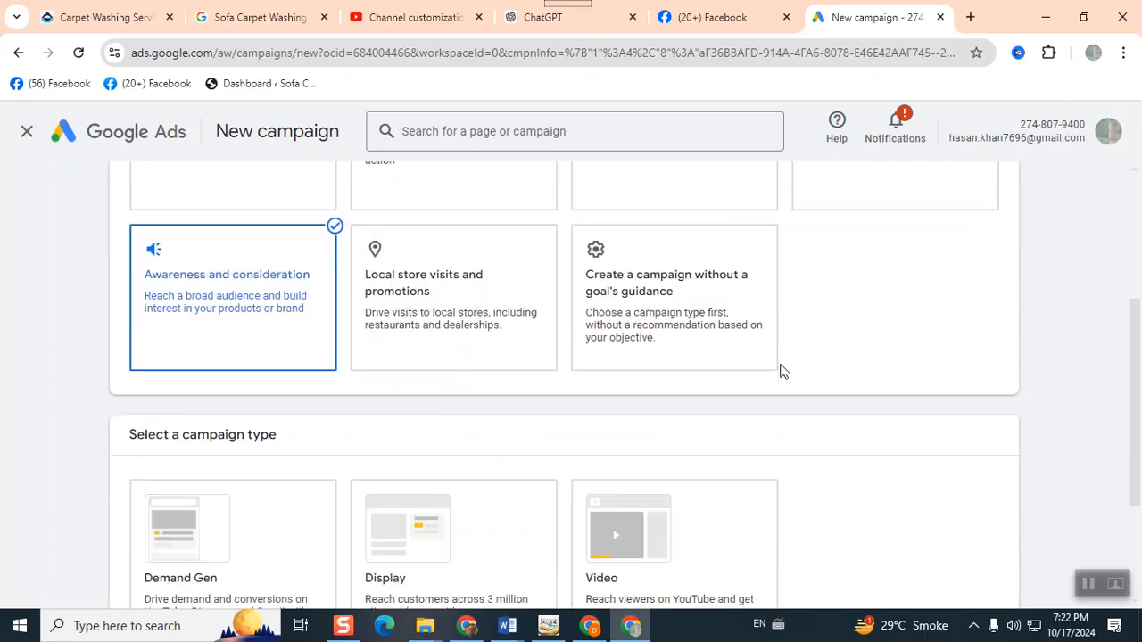
{"action": "left_click", "coordinate": [625, 402]}
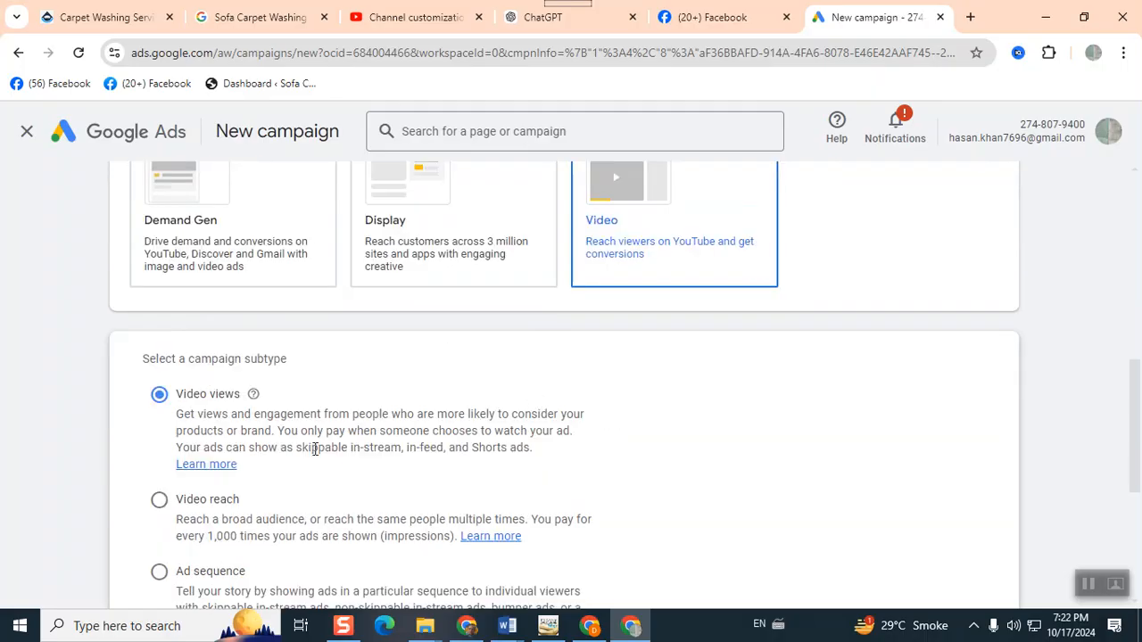
Step: Choose the Video reach subtype with Efficient reach as the way to reach the goal, and continue to the campaign settings
{"action": "left_click", "coordinate": [188, 502]}
{"action": "scroll", "coordinate": [212, 497], "scroll_direction": "down", "scroll_amount": 2}
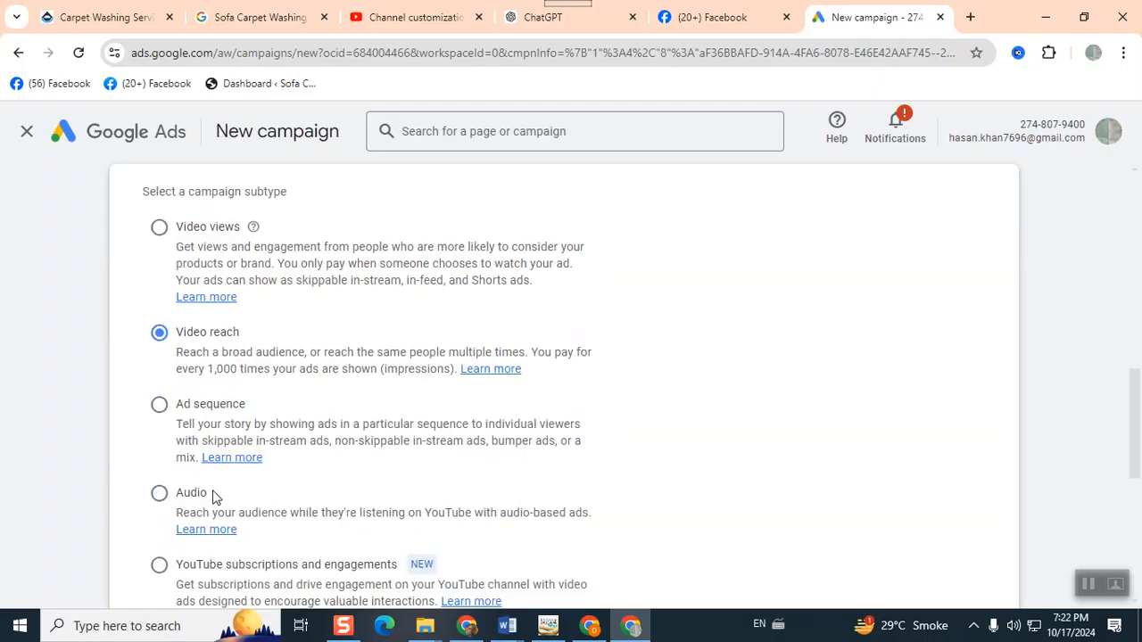
{"action": "scroll", "coordinate": [713, 578], "scroll_direction": "up", "scroll_amount": 5}
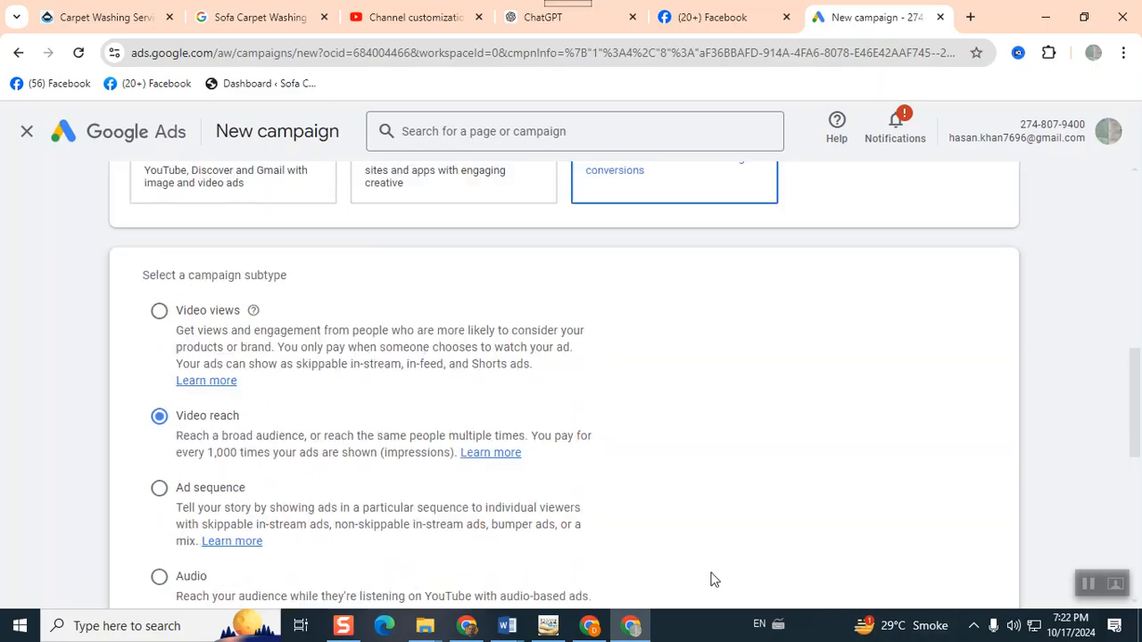
{"action": "scroll", "coordinate": [615, 544], "scroll_direction": "down", "scroll_amount": 3}
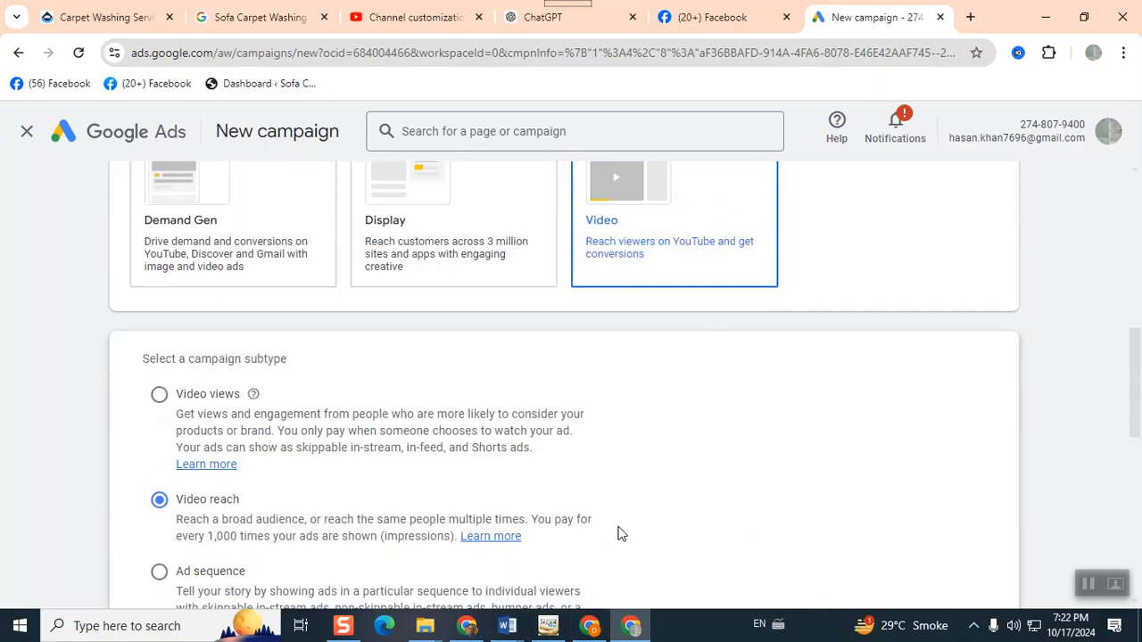
{"action": "scroll", "coordinate": [622, 534], "scroll_direction": "down", "scroll_amount": 7}
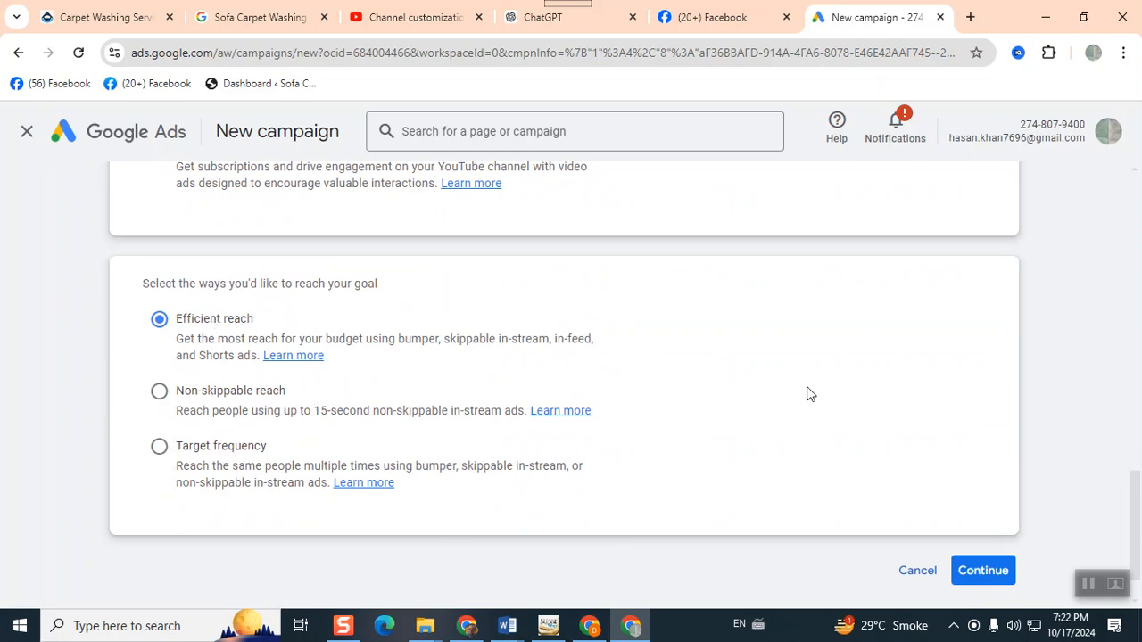
{"action": "left_click", "coordinate": [982, 571]}
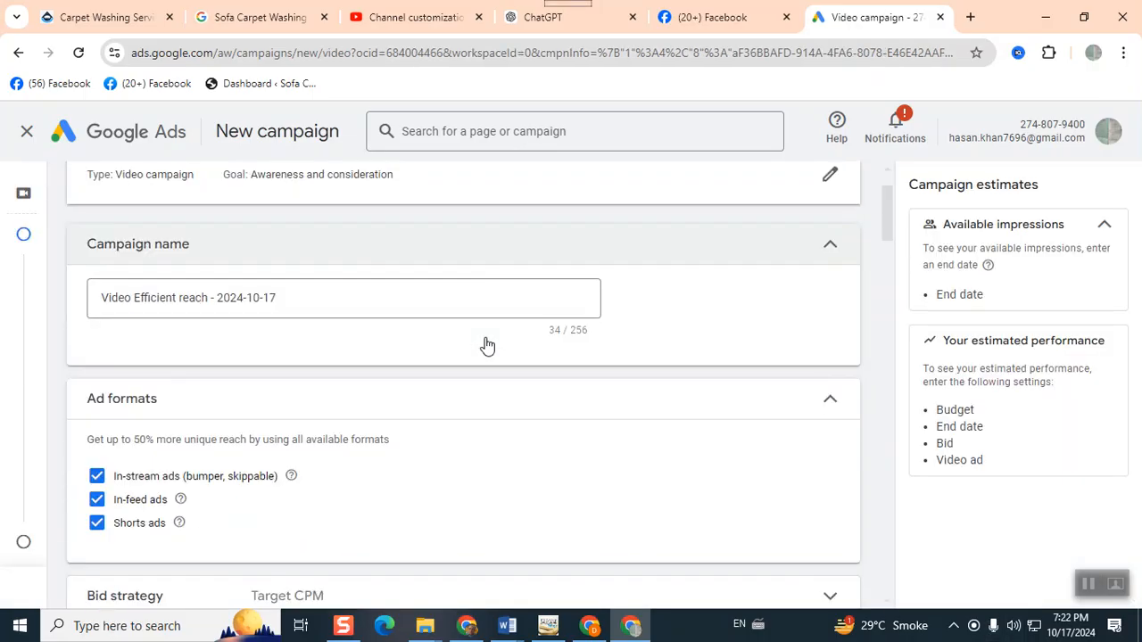
Step: Turn off the In-feed and In-stream ad formats, leaving only Shorts ads, and look over the remaining settings down to the ad group
{"action": "scroll", "coordinate": [250, 238], "scroll_direction": "down", "scroll_amount": 1}
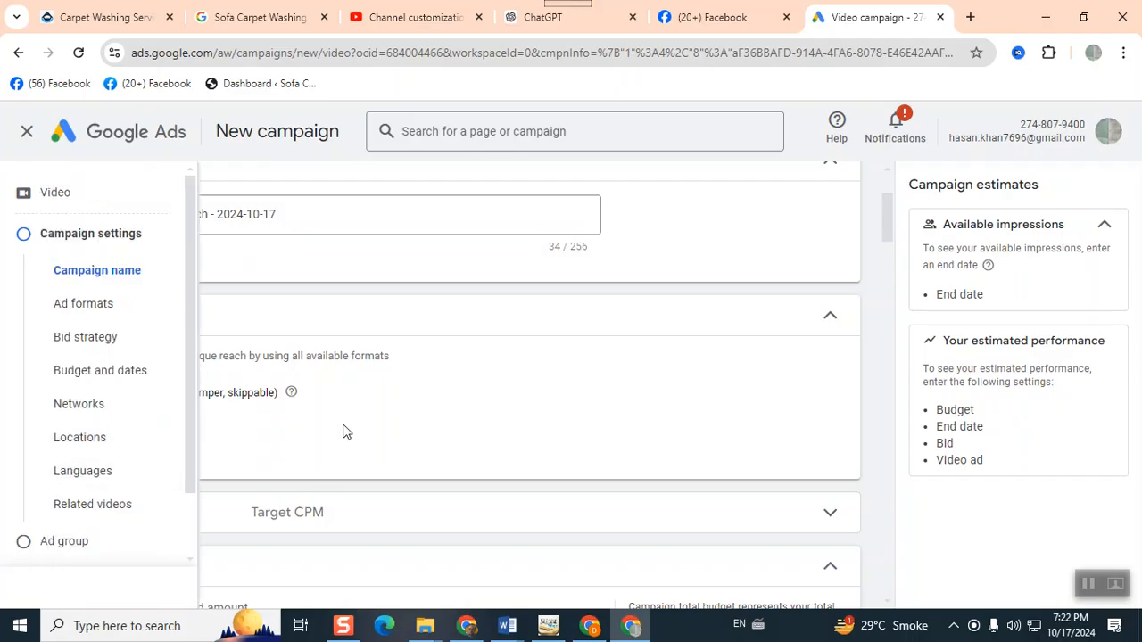
{"action": "left_click", "coordinate": [99, 416]}
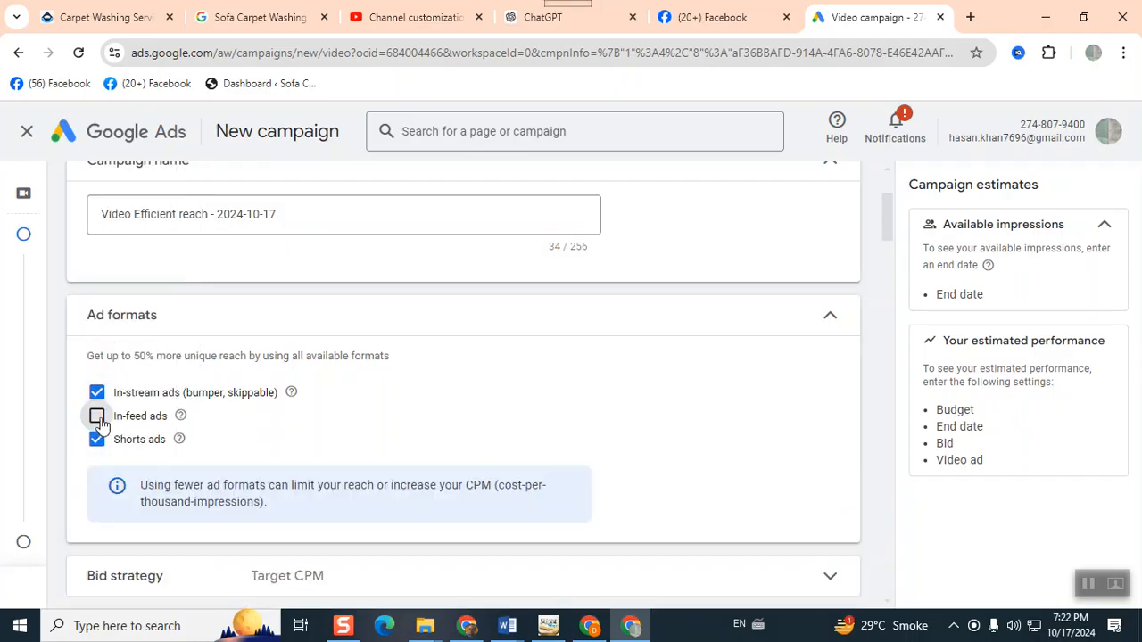
{"action": "left_click", "coordinate": [97, 392]}
{"action": "scroll", "coordinate": [102, 419], "scroll_direction": "down", "scroll_amount": 2}
{"action": "scroll", "coordinate": [105, 426], "scroll_direction": "down", "scroll_amount": 1}
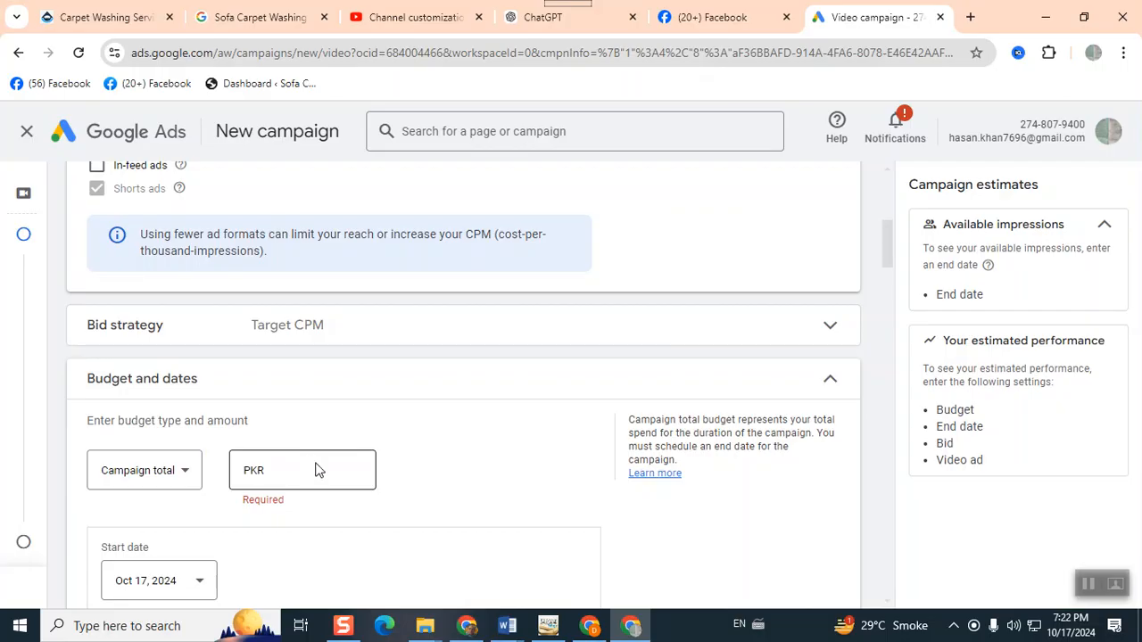
{"action": "scroll", "coordinate": [323, 468], "scroll_direction": "down", "scroll_amount": 5}
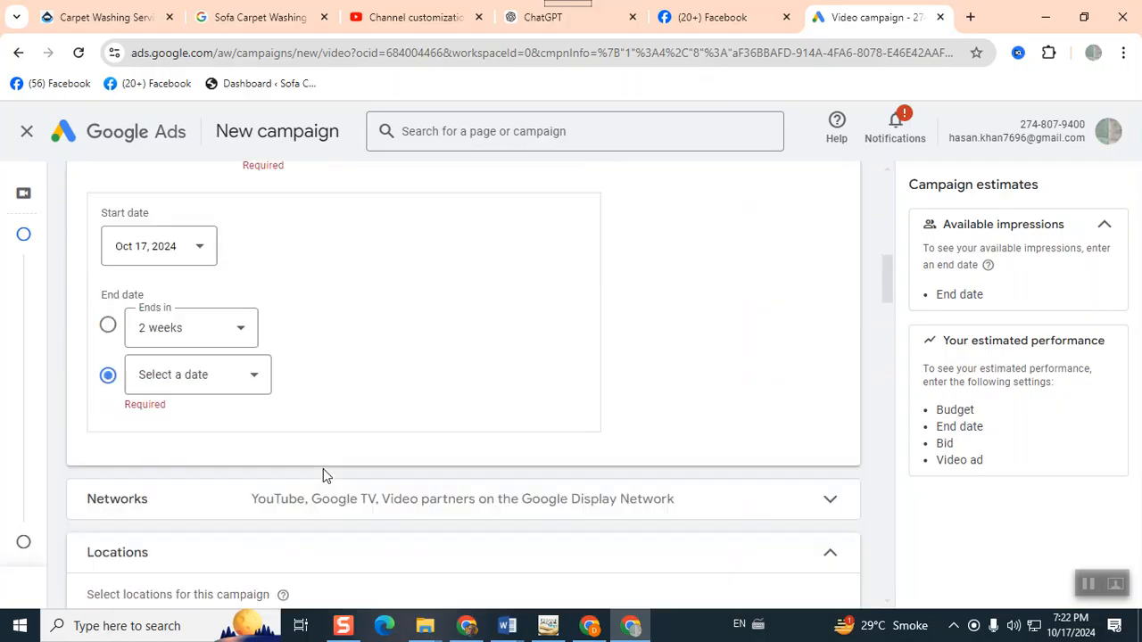
{"action": "scroll", "coordinate": [325, 477], "scroll_direction": "down", "scroll_amount": 10}
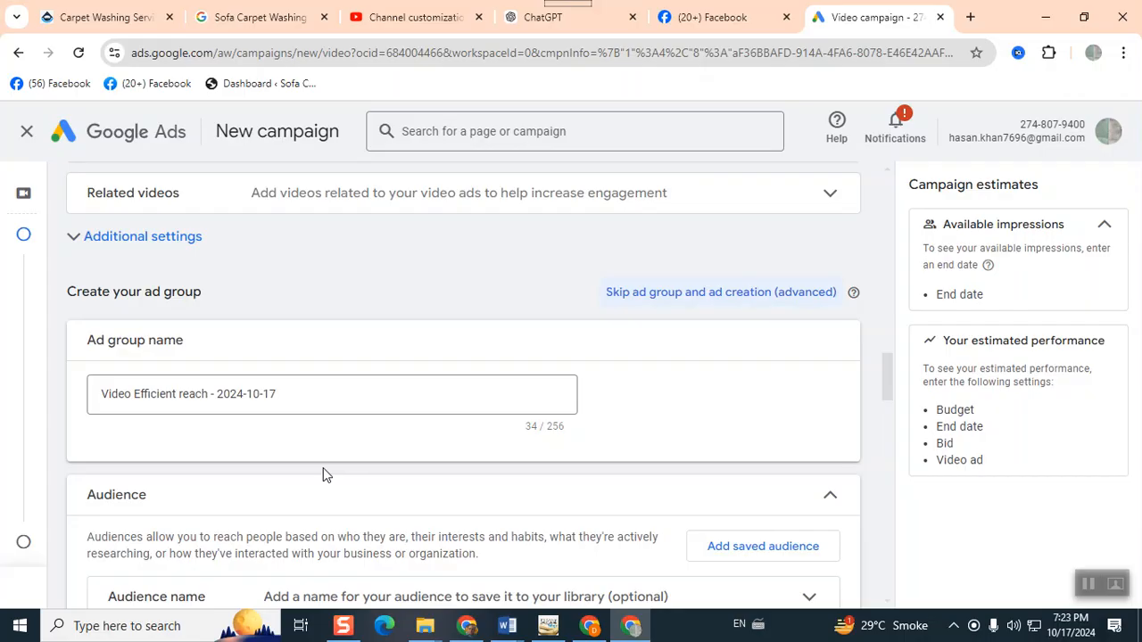
Step: Switch to YouTube Studio, show the channel's video list, and open the options of the Mattress Cleaning video
{"action": "left_click", "coordinate": [404, 18]}
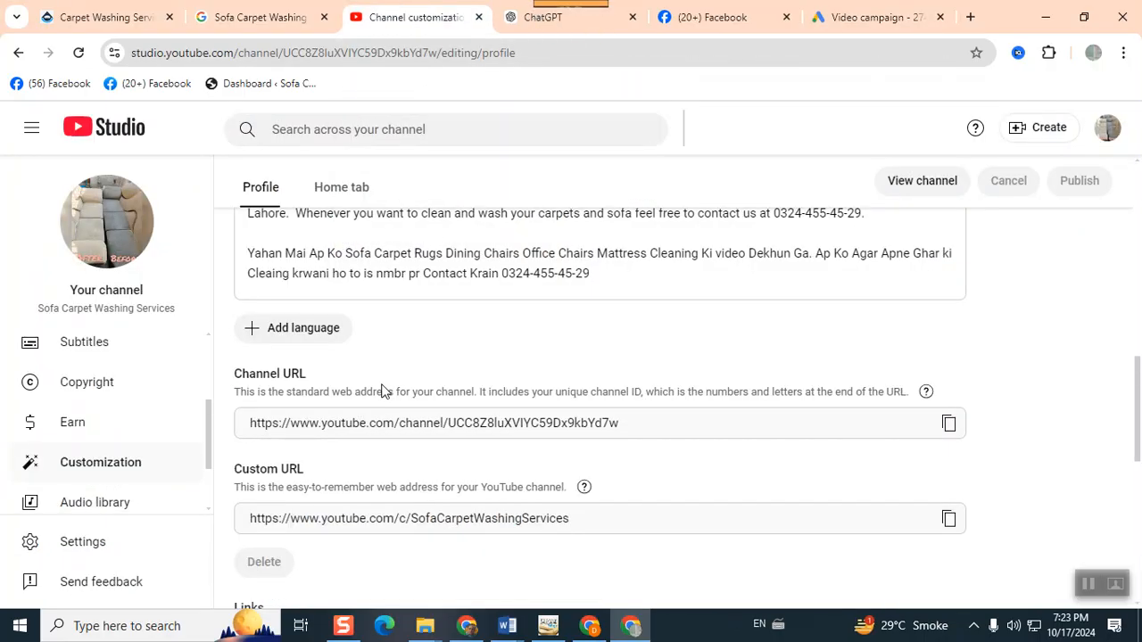
{"action": "scroll", "coordinate": [107, 446], "scroll_direction": "up", "scroll_amount": 2}
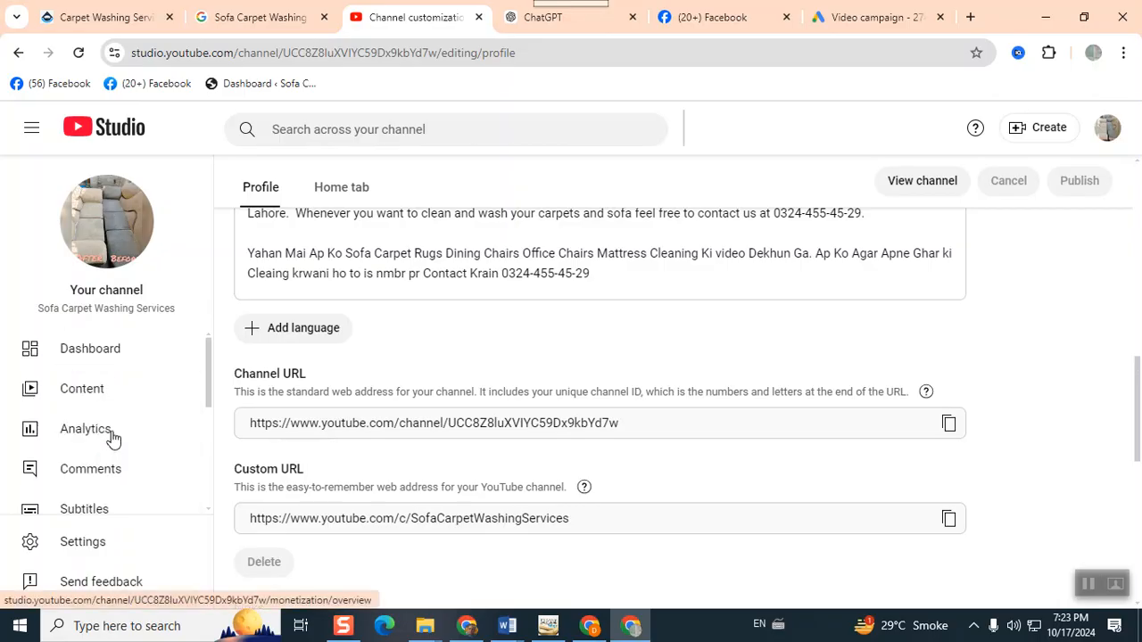
{"action": "left_click", "coordinate": [95, 398]}
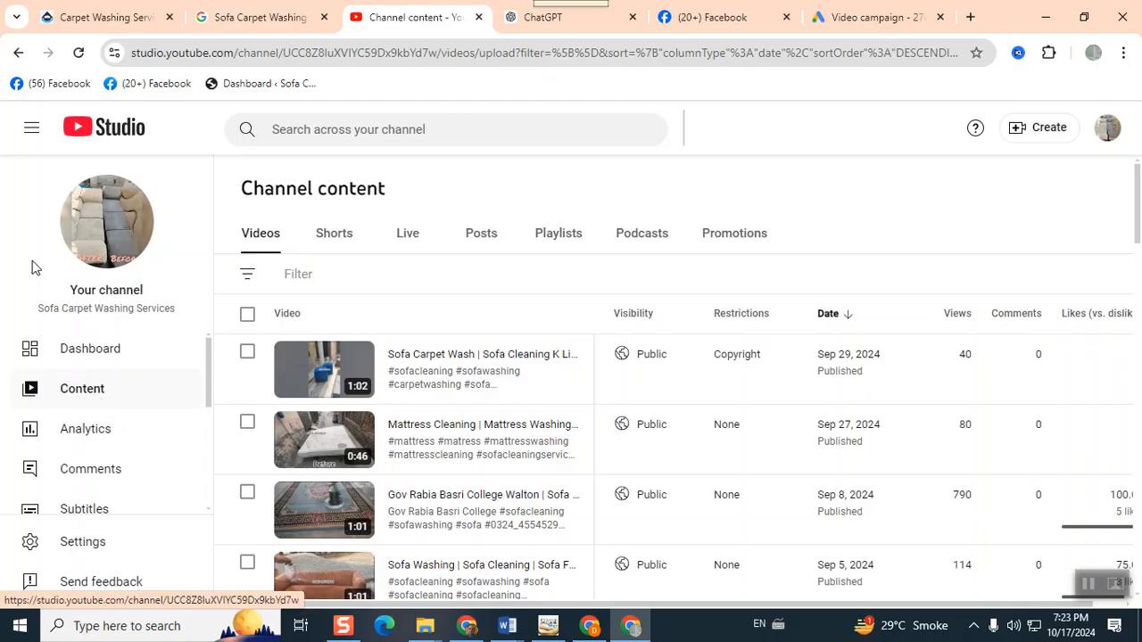
{"action": "mouse_move", "coordinate": [579, 436]}
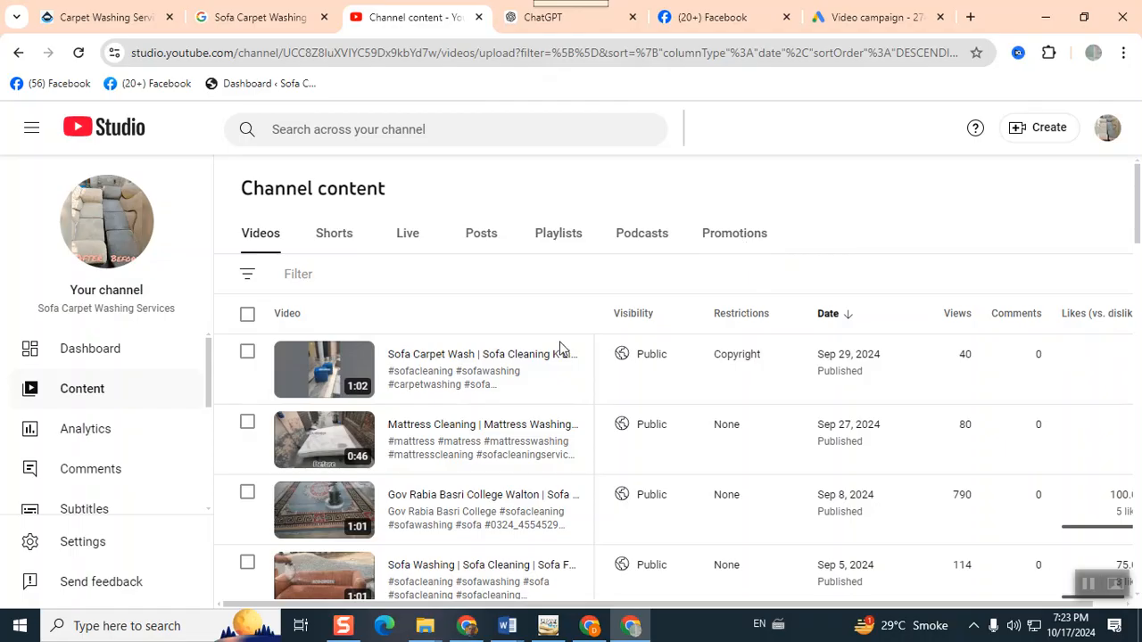
{"action": "left_click", "coordinate": [559, 457]}
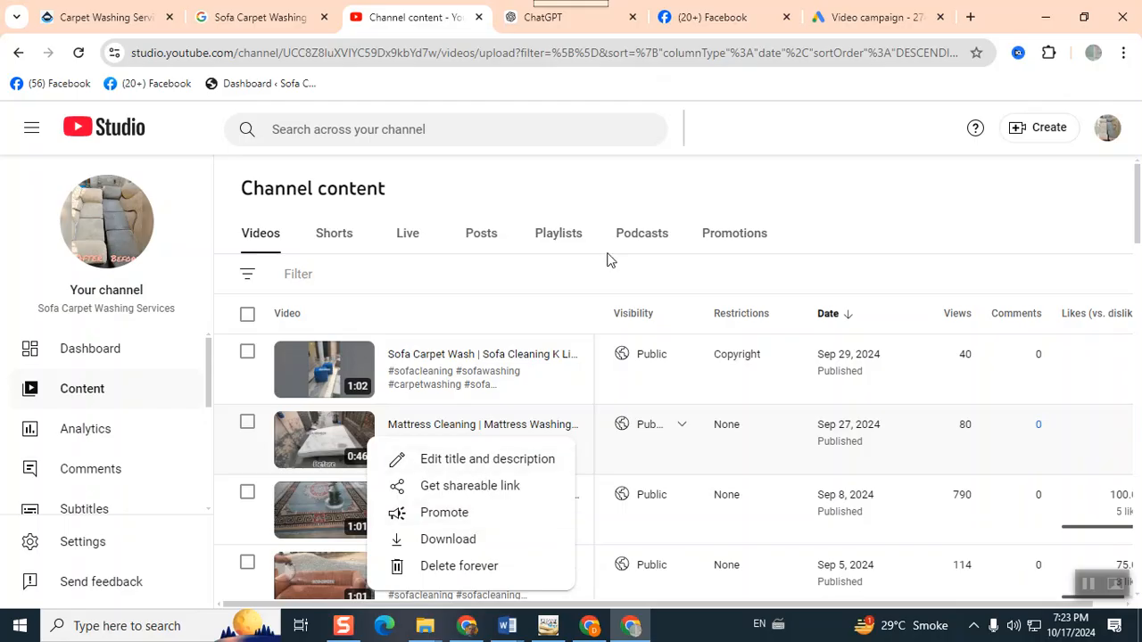
Step: Start a new video promotion with the Audience growth goal, look over its video selection stage, and close it without creating it
{"action": "left_click", "coordinate": [726, 235]}
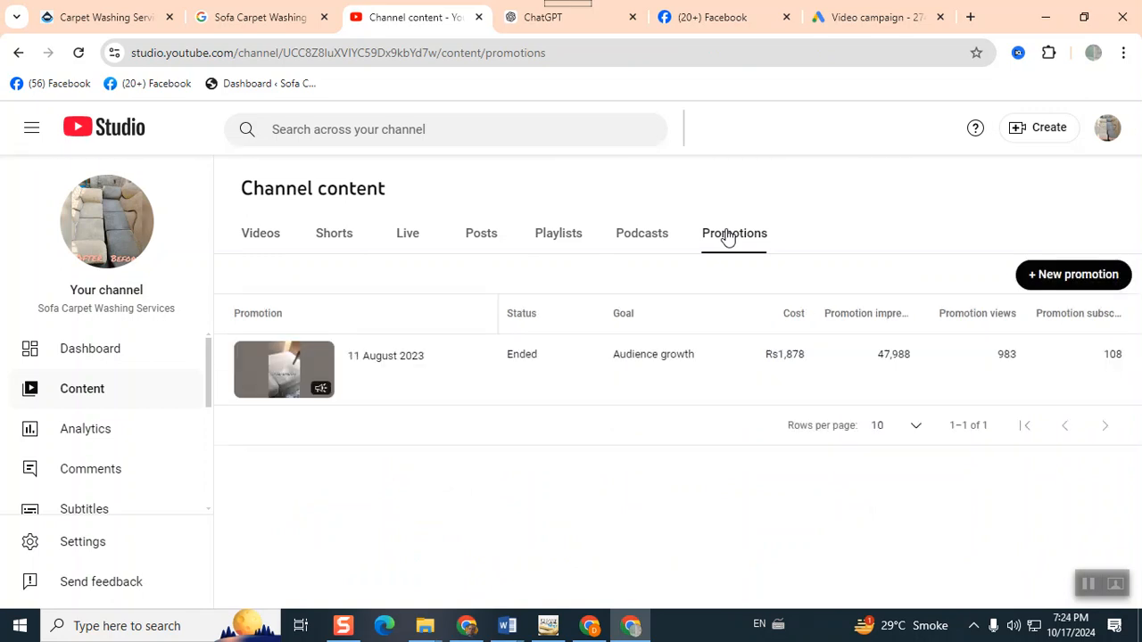
{"action": "left_click", "coordinate": [1051, 275]}
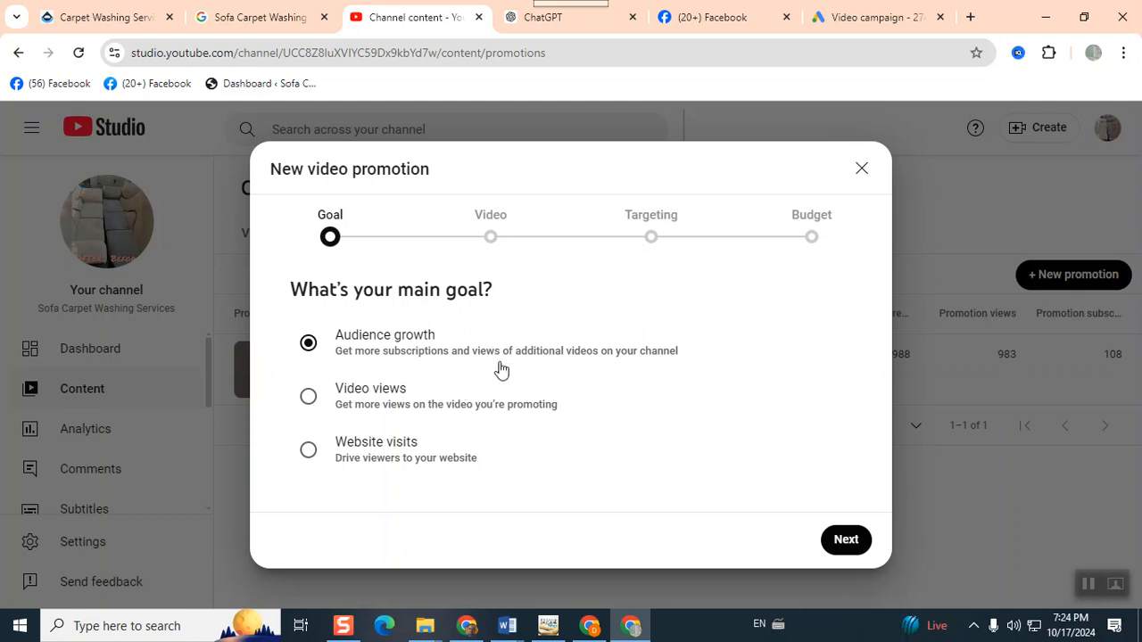
{"action": "left_click", "coordinate": [855, 551]}
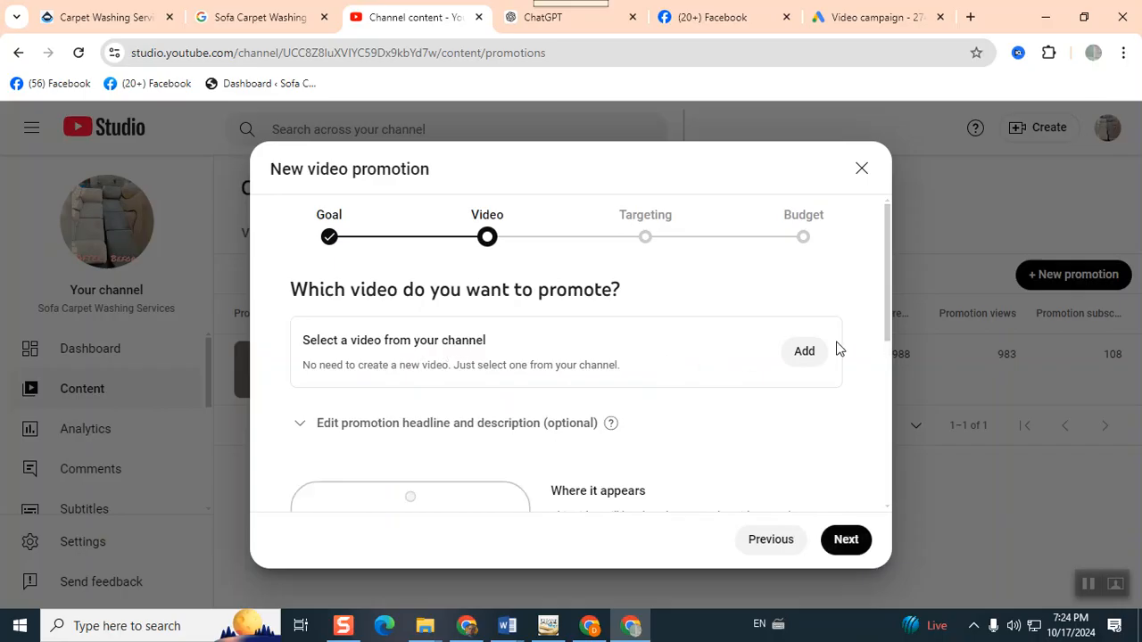
{"action": "scroll", "coordinate": [568, 408], "scroll_direction": "down", "scroll_amount": 2}
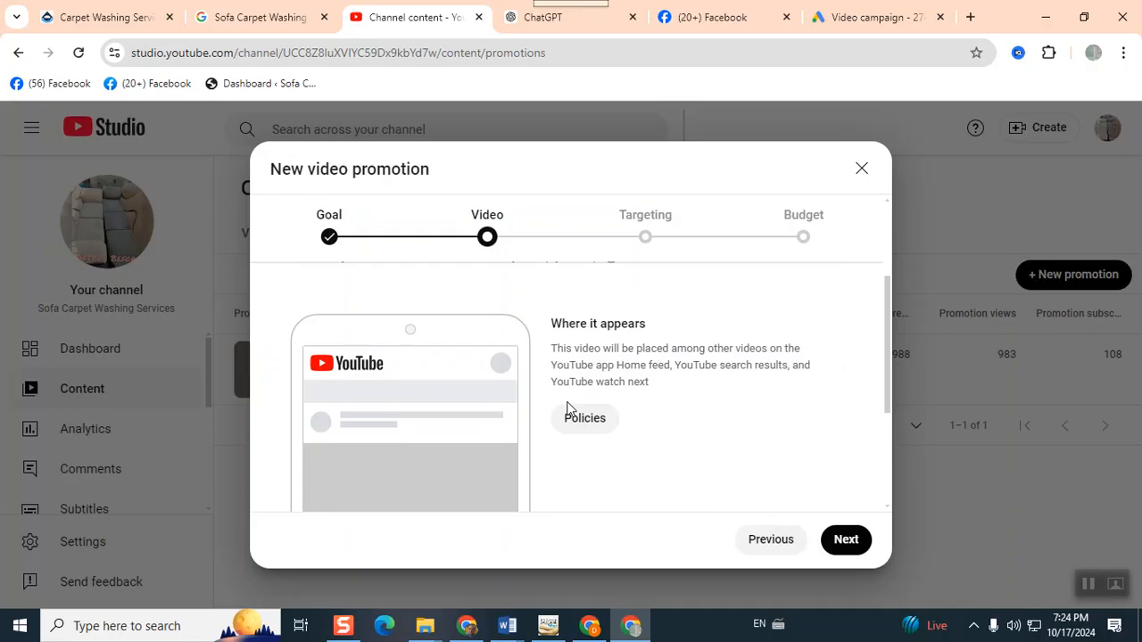
{"action": "scroll", "coordinate": [568, 408], "scroll_direction": "down", "scroll_amount": 2}
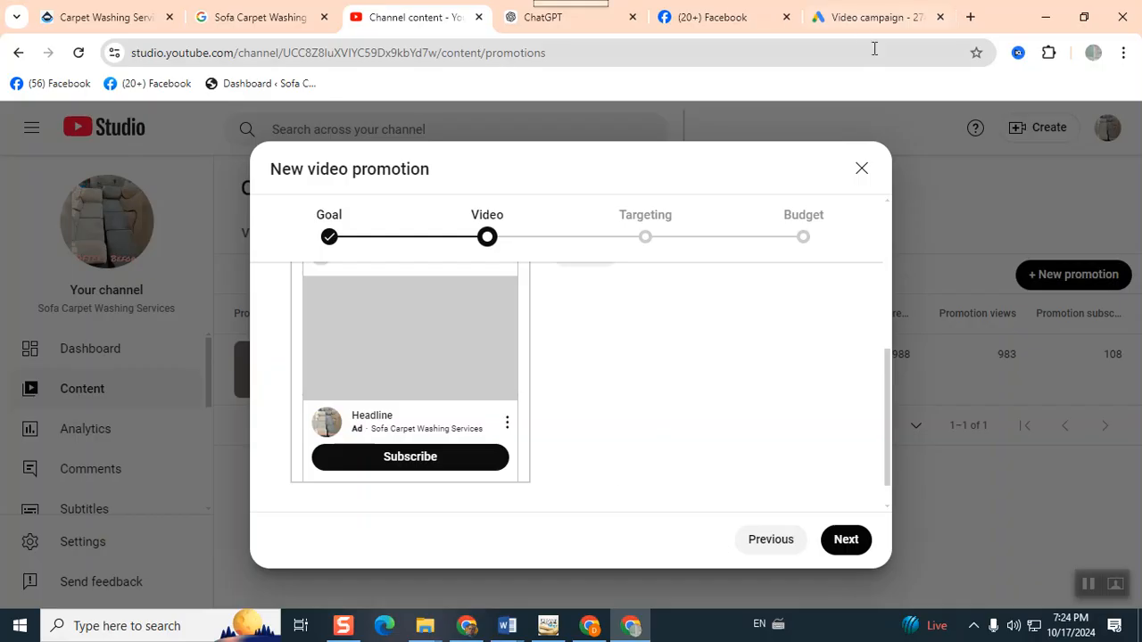
{"action": "left_click", "coordinate": [862, 169]}
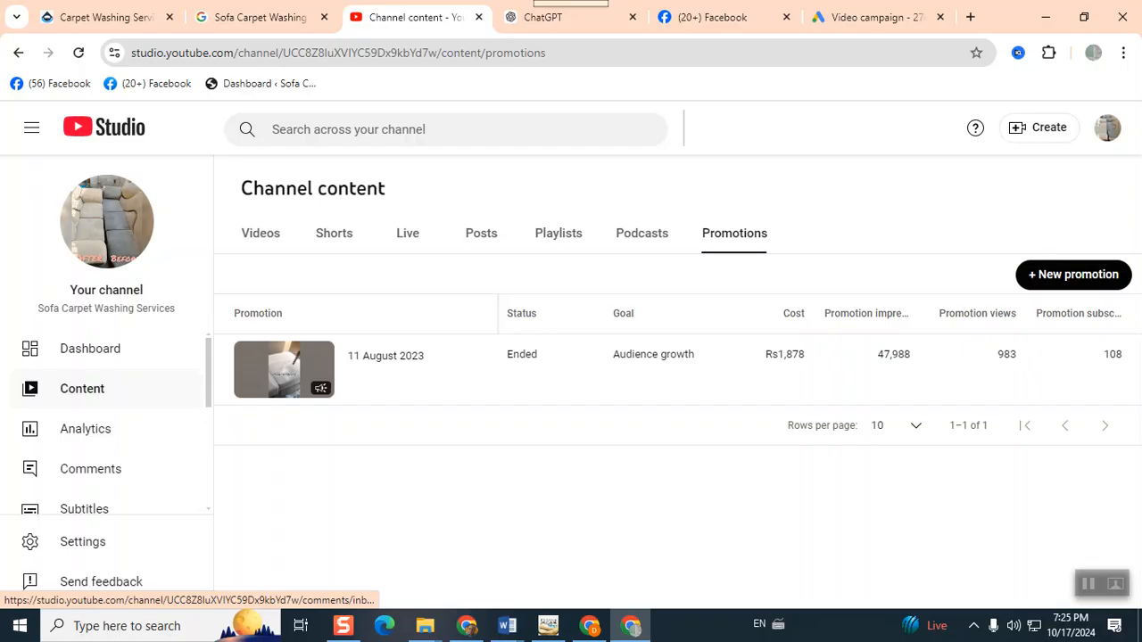
Step: Check the linked Google Ads account in the channel's promotion settings, and return to the Google Ads campaign
{"action": "left_click", "coordinate": [74, 545]}
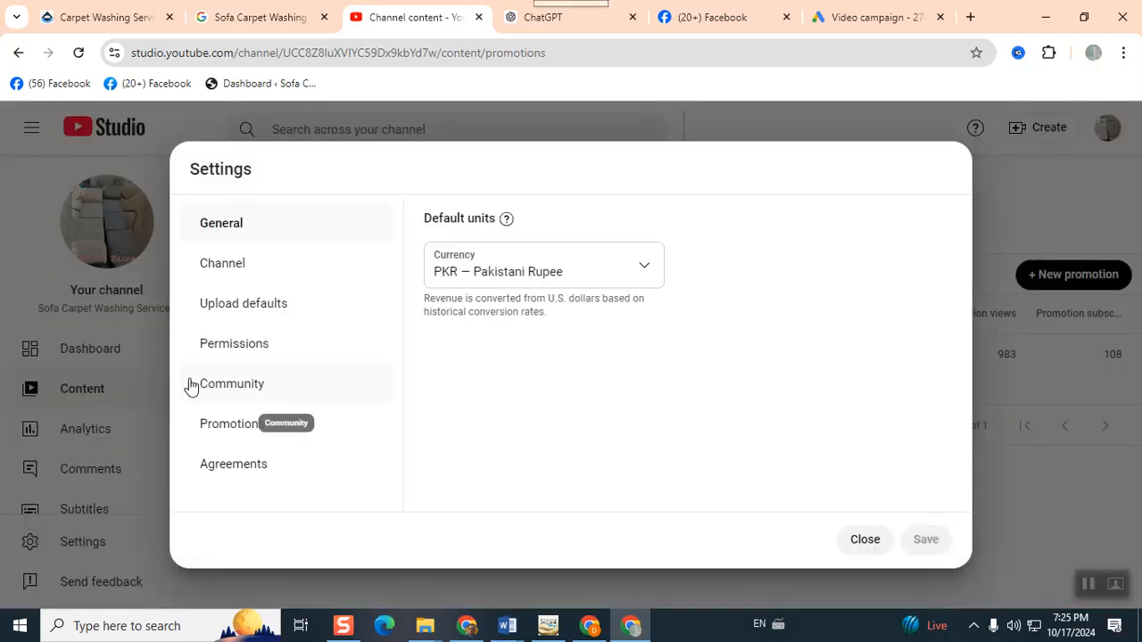
{"action": "left_click", "coordinate": [254, 431]}
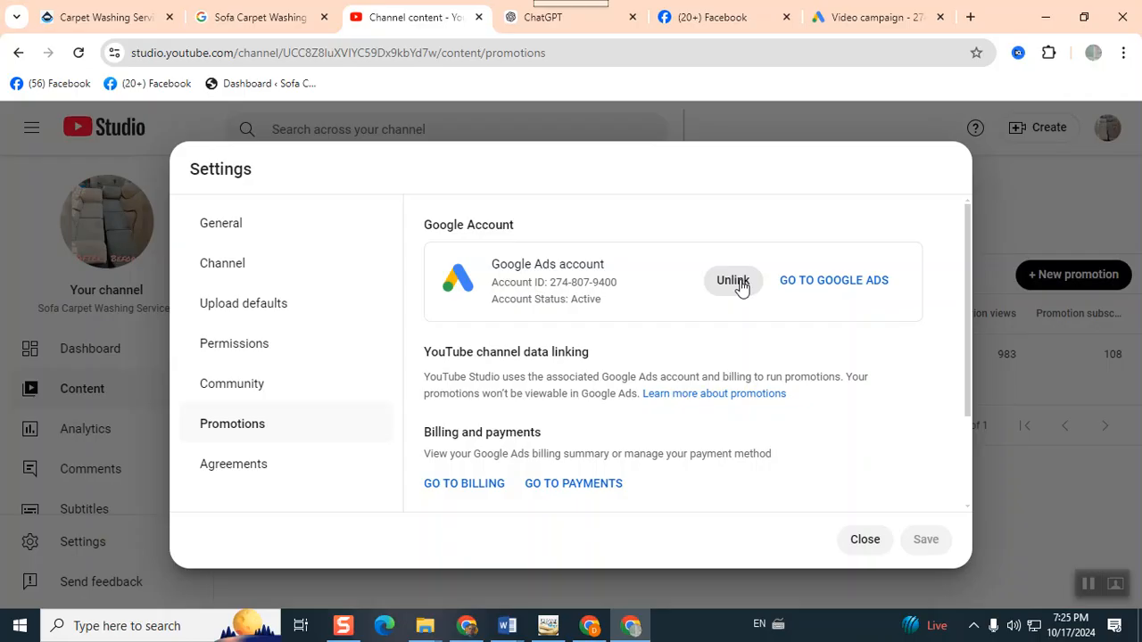
{"action": "left_click", "coordinate": [851, 29]}
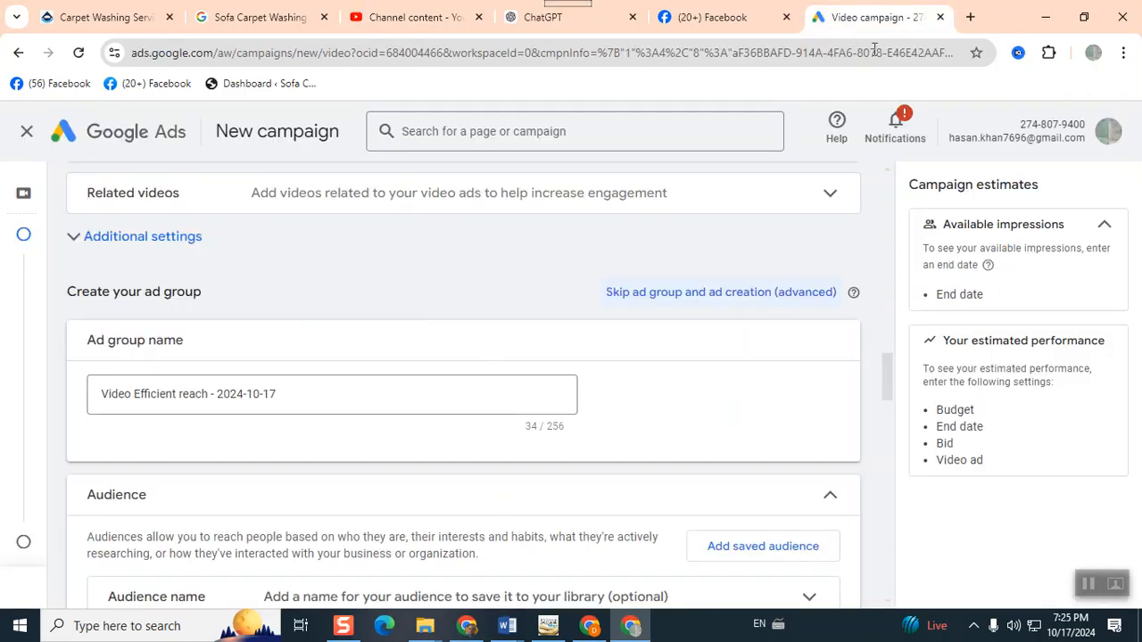
Step: Copy the active Google Ads account's customer ID and switch to the YouTube Studio dashboard of the Marketing Services channel
{"action": "left_click", "coordinate": [1108, 134]}
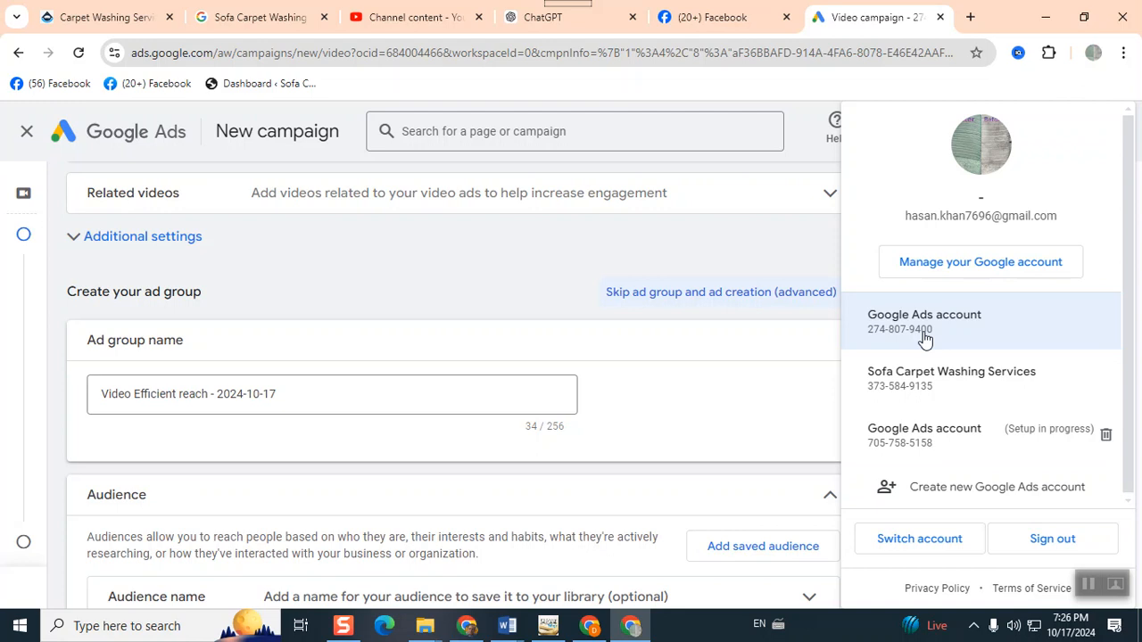
{"action": "triple_click", "coordinate": [923, 337]}
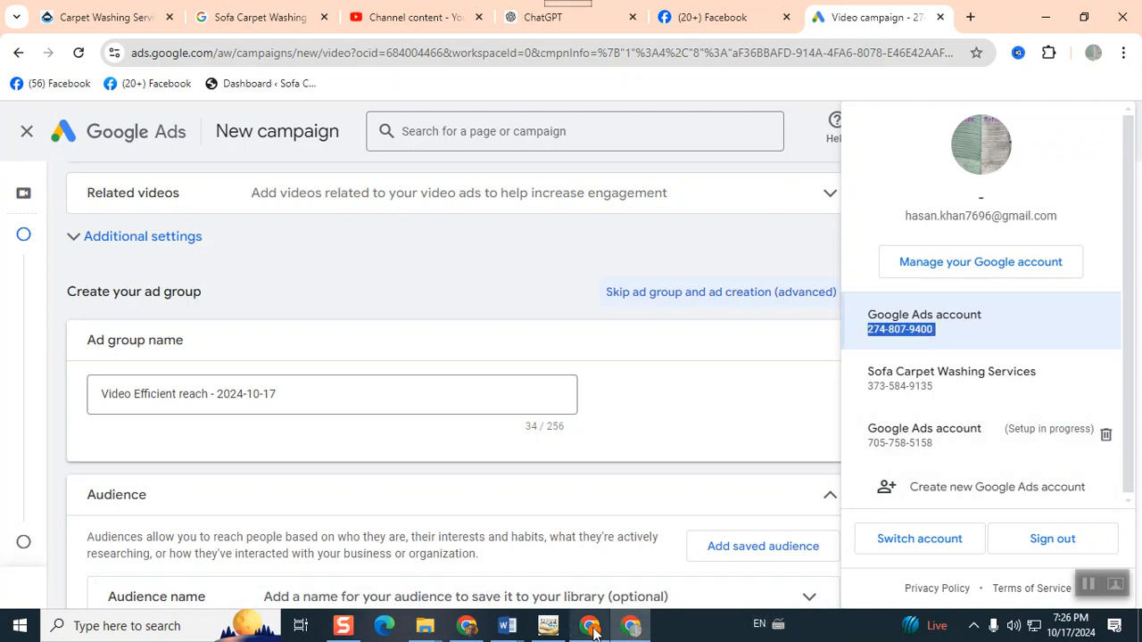
{"action": "left_click", "coordinate": [481, 635]}
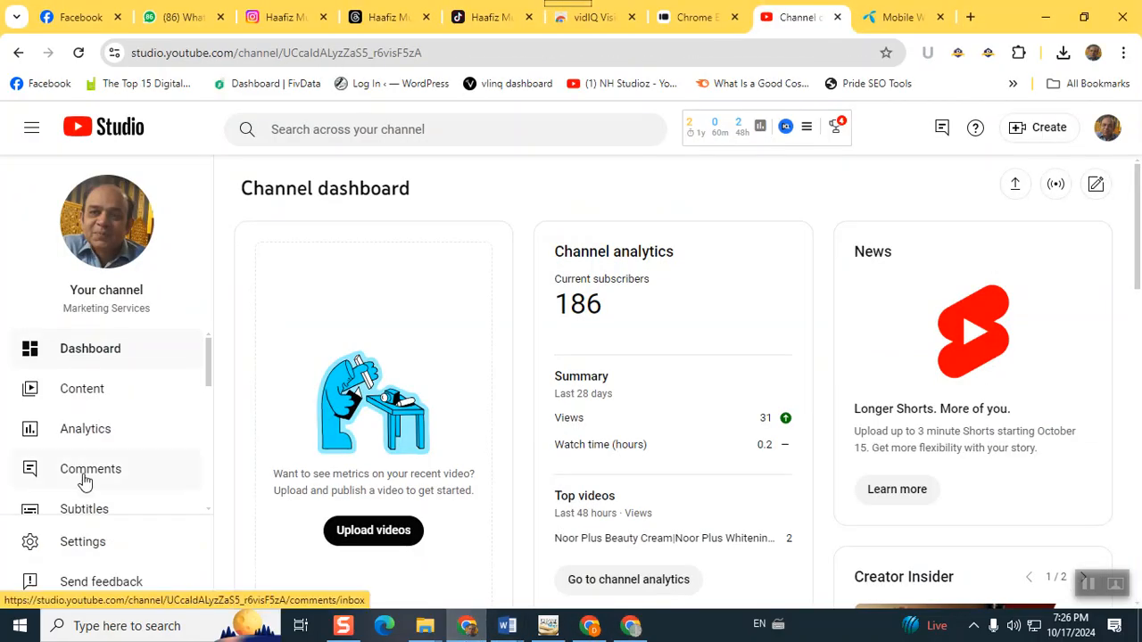
Step: Open the channel's advanced settings in YouTube Studio and find the Google Ads account linking section
{"action": "left_click", "coordinate": [97, 542]}
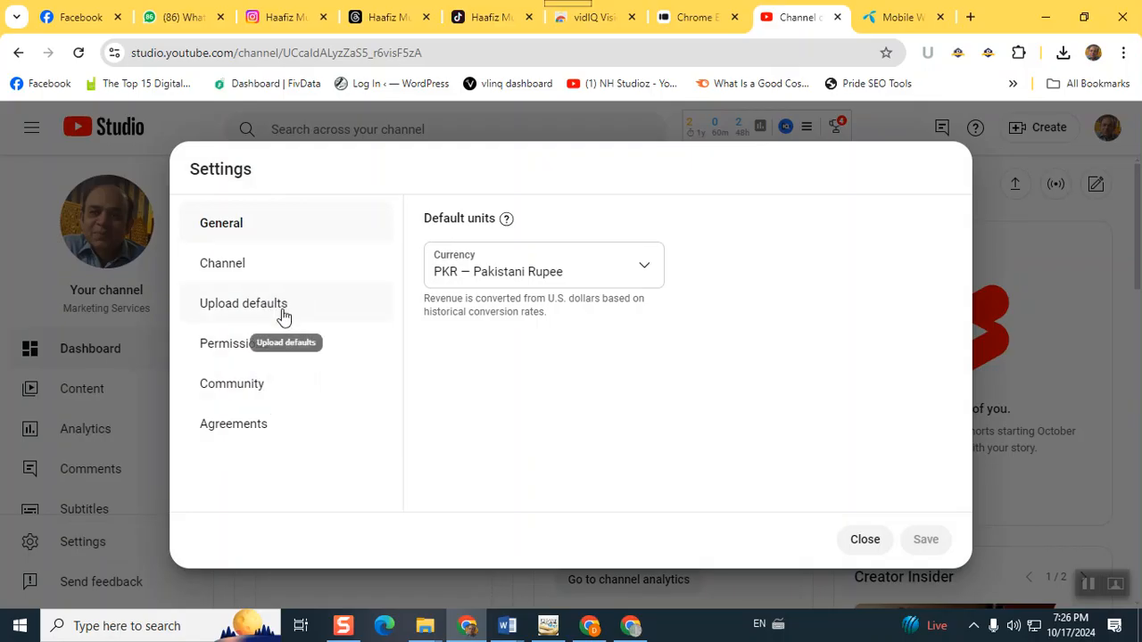
{"action": "left_click", "coordinate": [230, 277]}
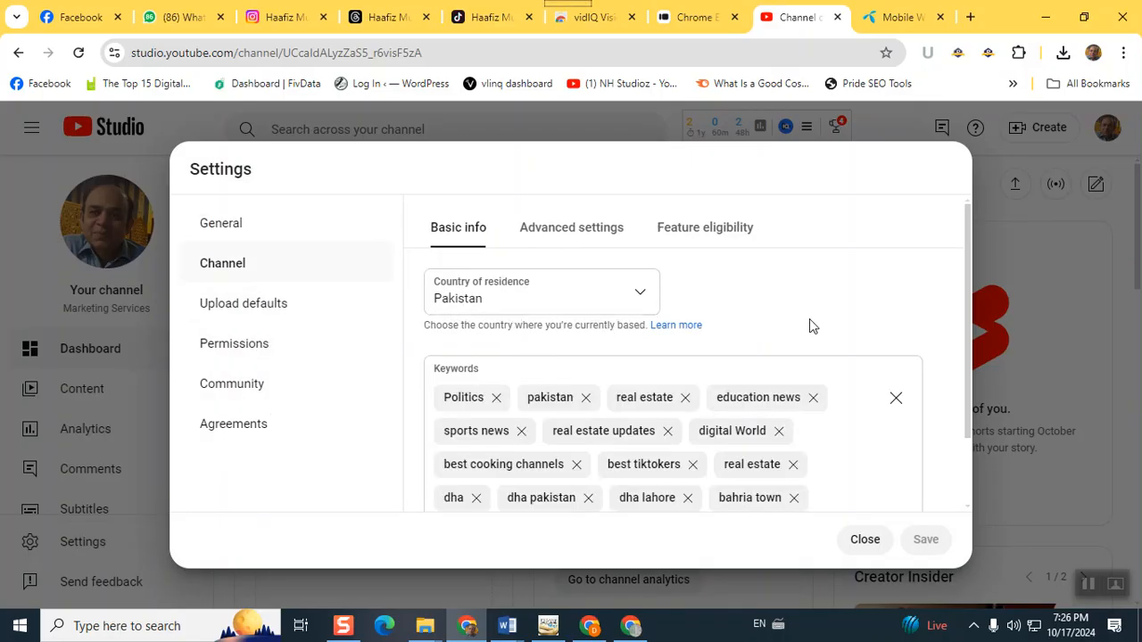
{"action": "left_click", "coordinate": [589, 228]}
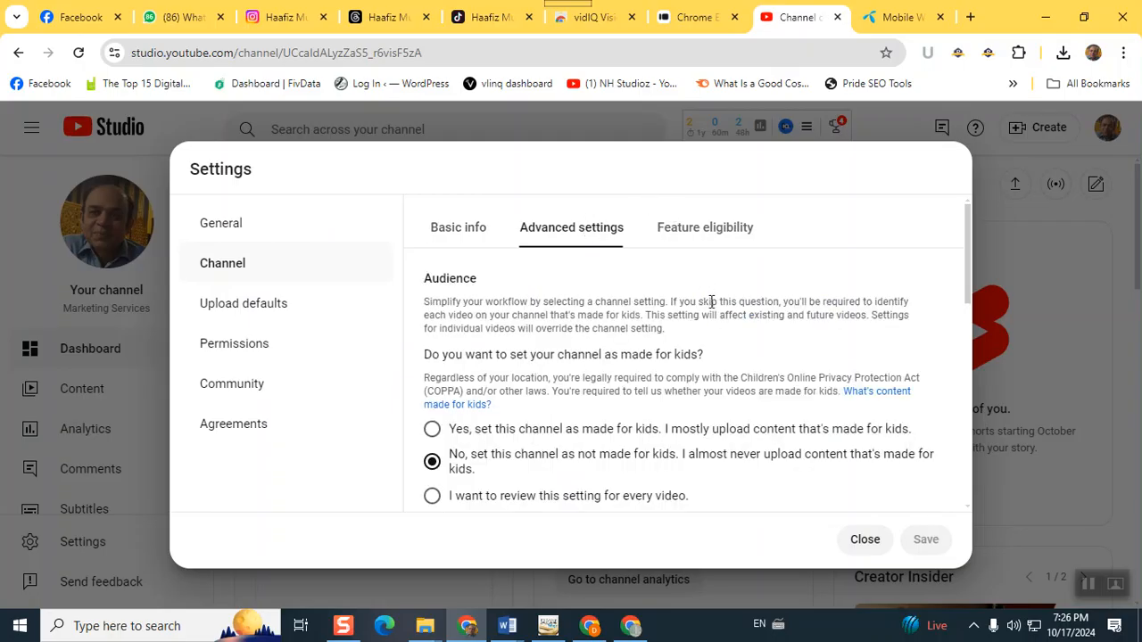
{"action": "scroll", "coordinate": [710, 304], "scroll_direction": "down", "scroll_amount": 5}
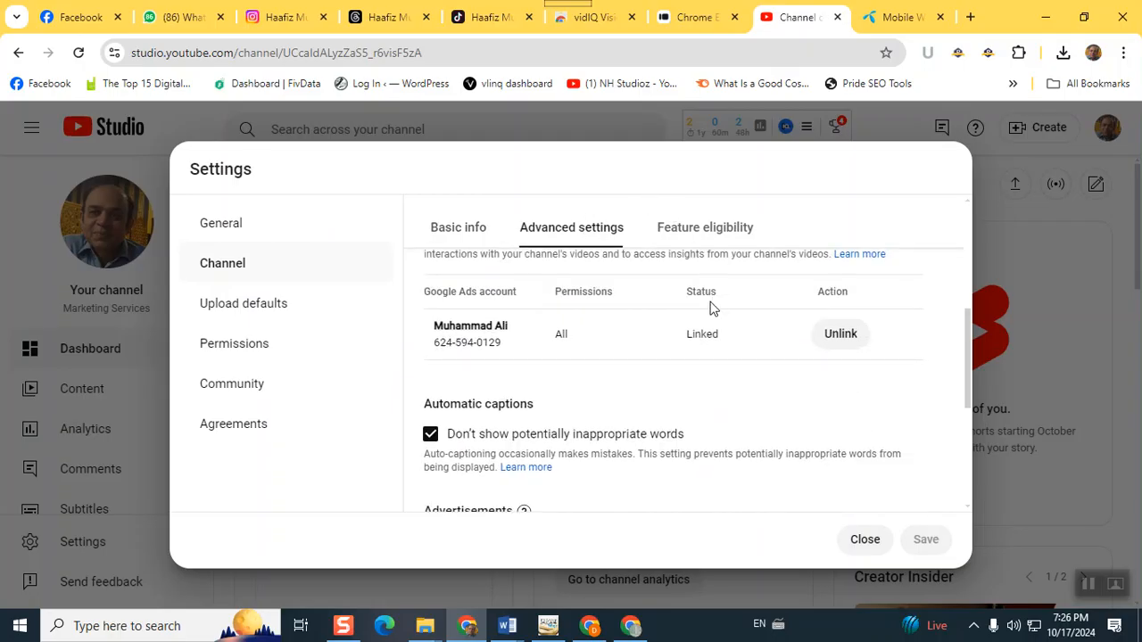
{"action": "scroll", "coordinate": [710, 308], "scroll_direction": "up", "scroll_amount": 1}
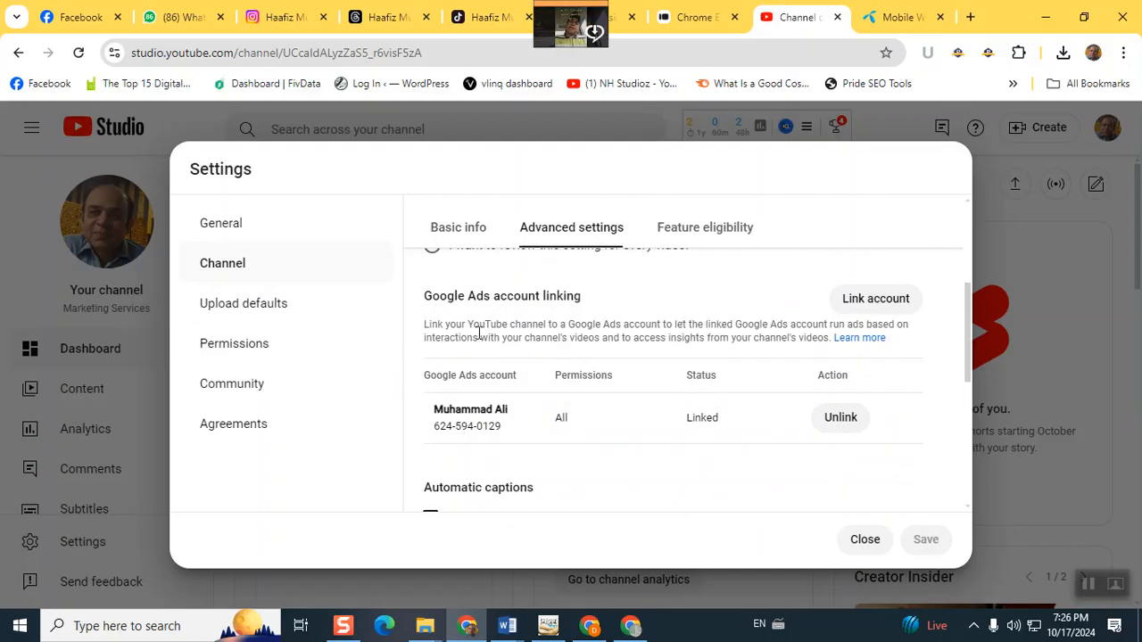
Step: Start a new Google Ads account link and fill in the copied Google Ads customer ID
{"action": "left_click", "coordinate": [867, 303]}
{"action": "left_click", "coordinate": [771, 346]}
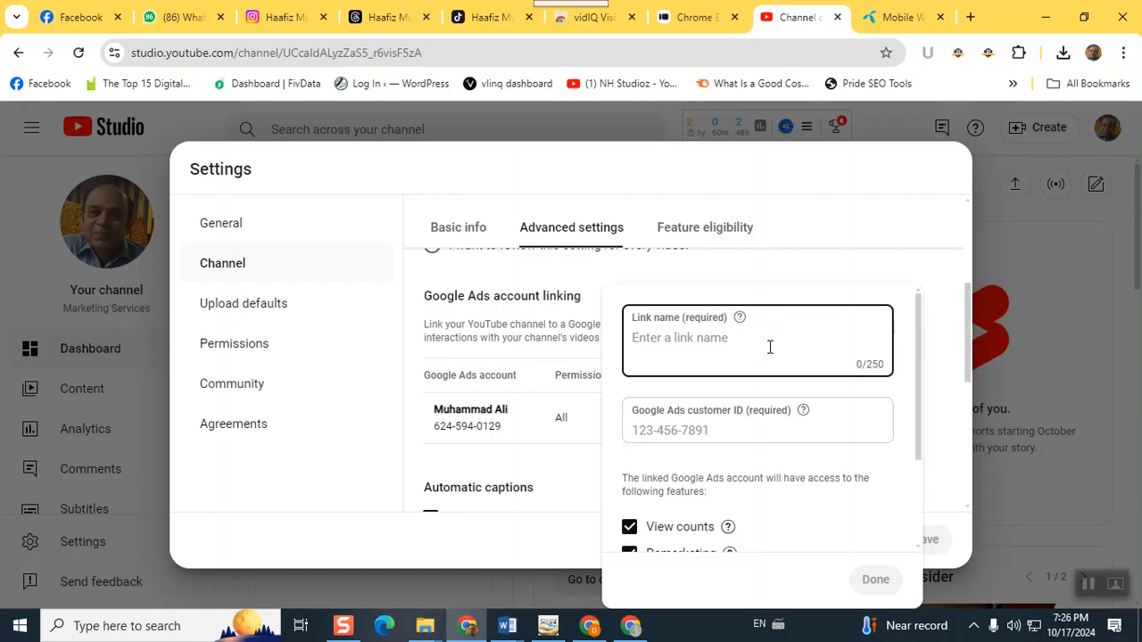
{"action": "left_click", "coordinate": [748, 437]}
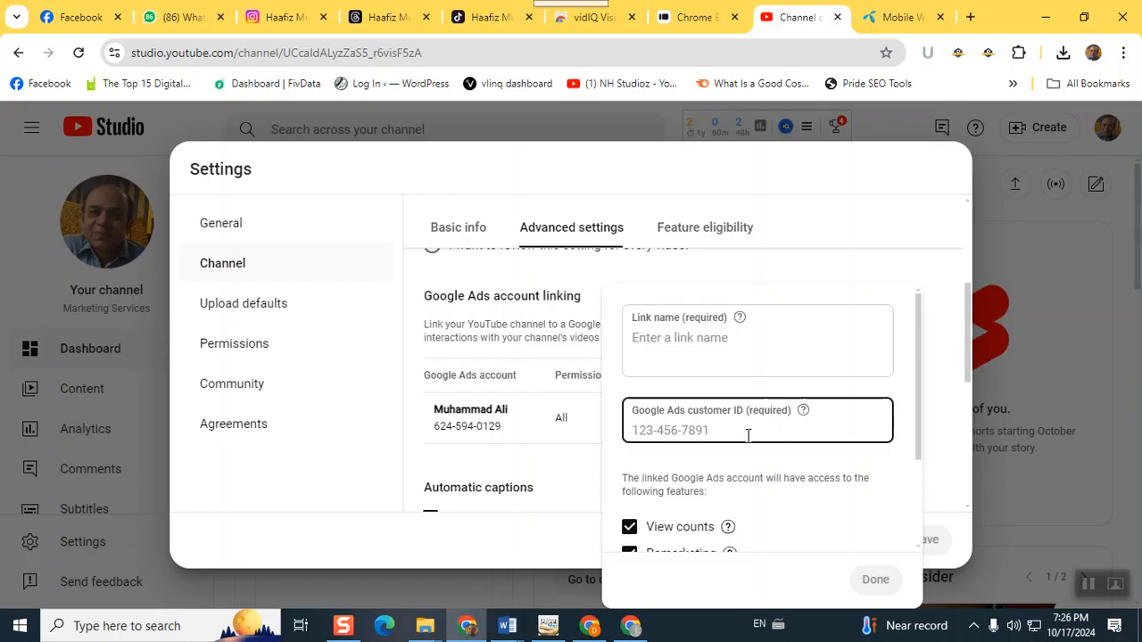
{"action": "key", "text": "ctrl+v"}
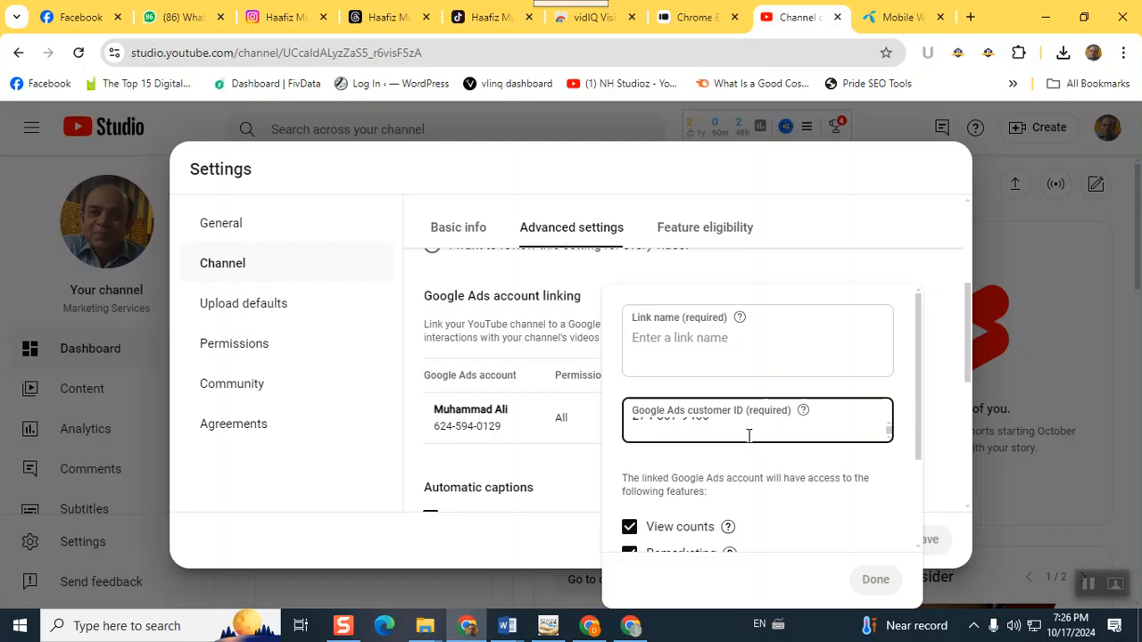
{"action": "key", "text": "BackSpace"}
Step: Name the account link myadd, submit it with View counts, Remarketing and Engagement access kept, and close the channel settings
{"action": "left_click", "coordinate": [745, 346]}
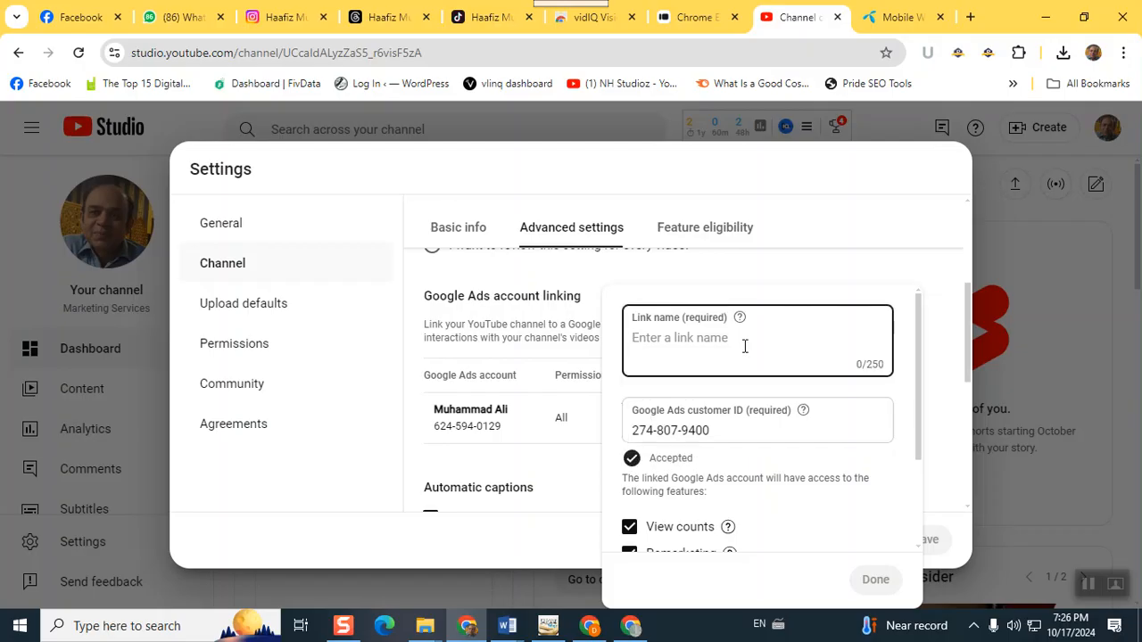
{"action": "scroll", "coordinate": [745, 353], "scroll_direction": "down", "scroll_amount": 3}
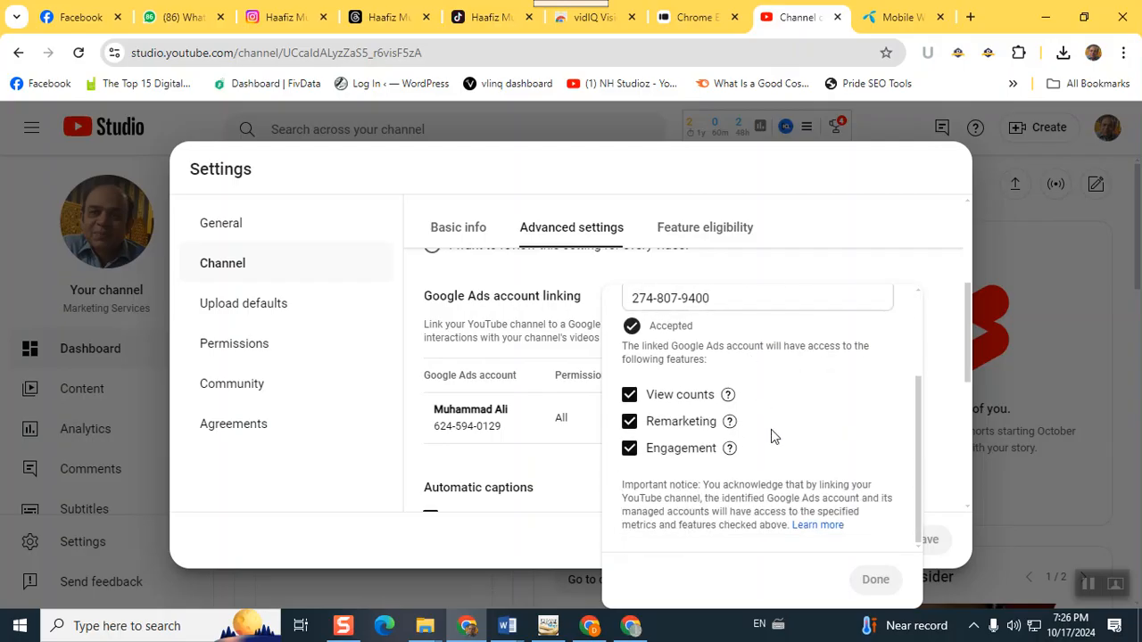
{"action": "scroll", "coordinate": [758, 434], "scroll_direction": "up", "scroll_amount": 3}
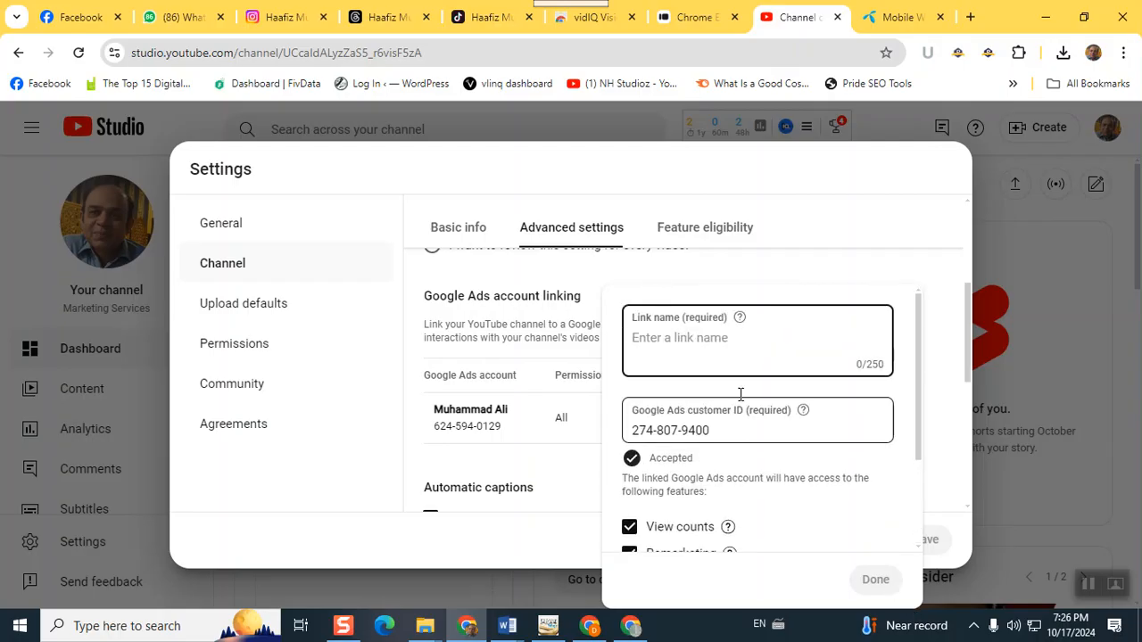
{"action": "type", "text": "myadd"}
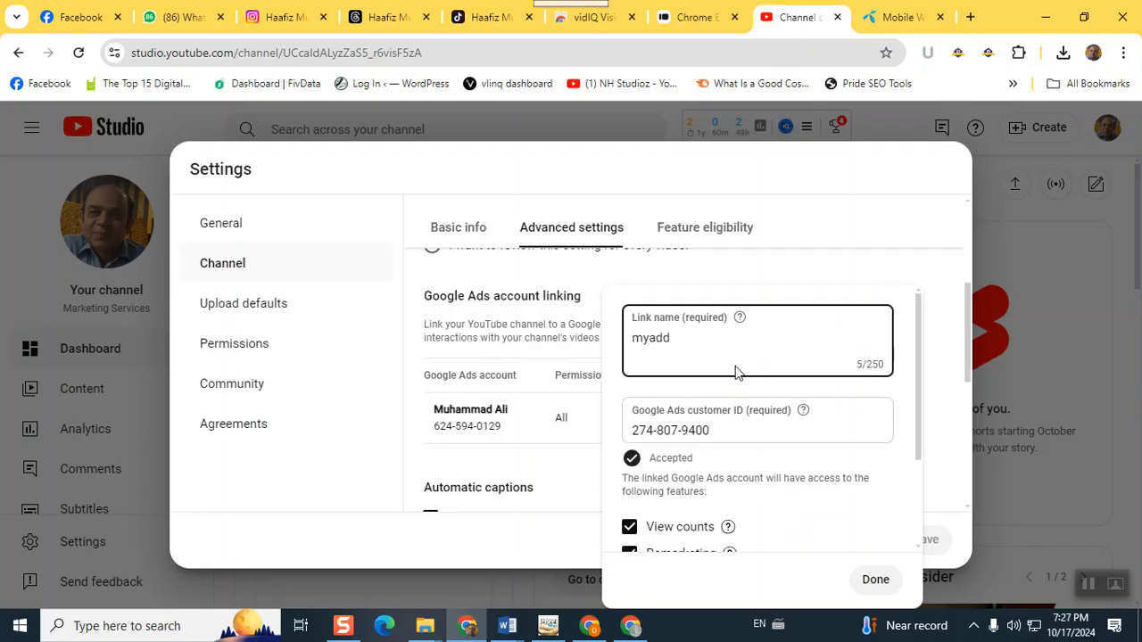
{"action": "scroll", "coordinate": [735, 366], "scroll_direction": "down", "scroll_amount": 2}
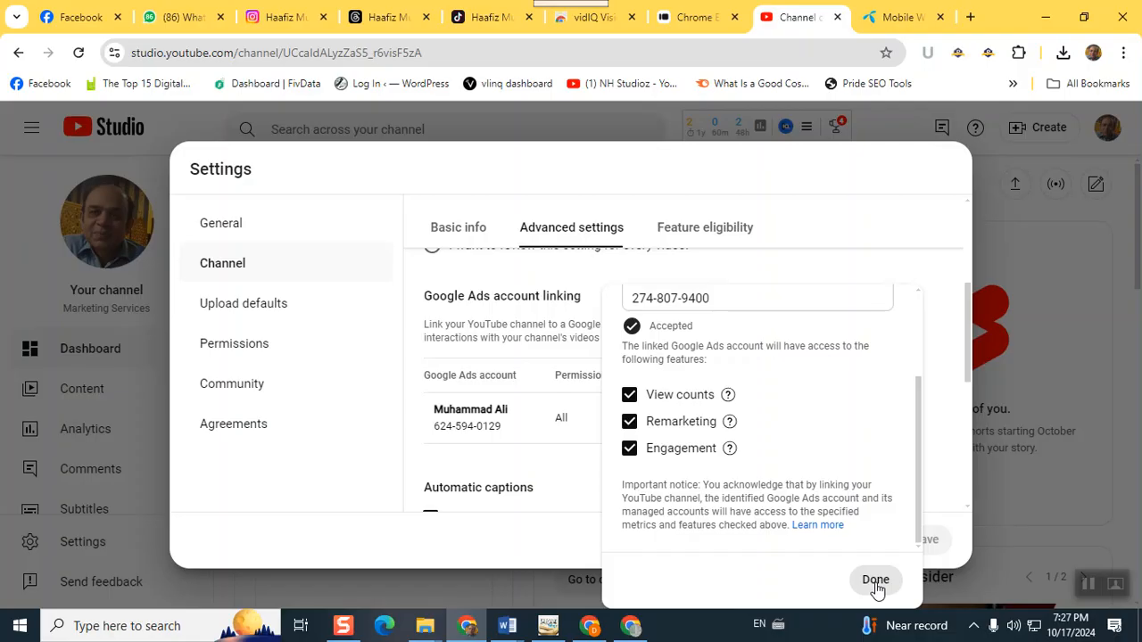
{"action": "left_click", "coordinate": [876, 582]}
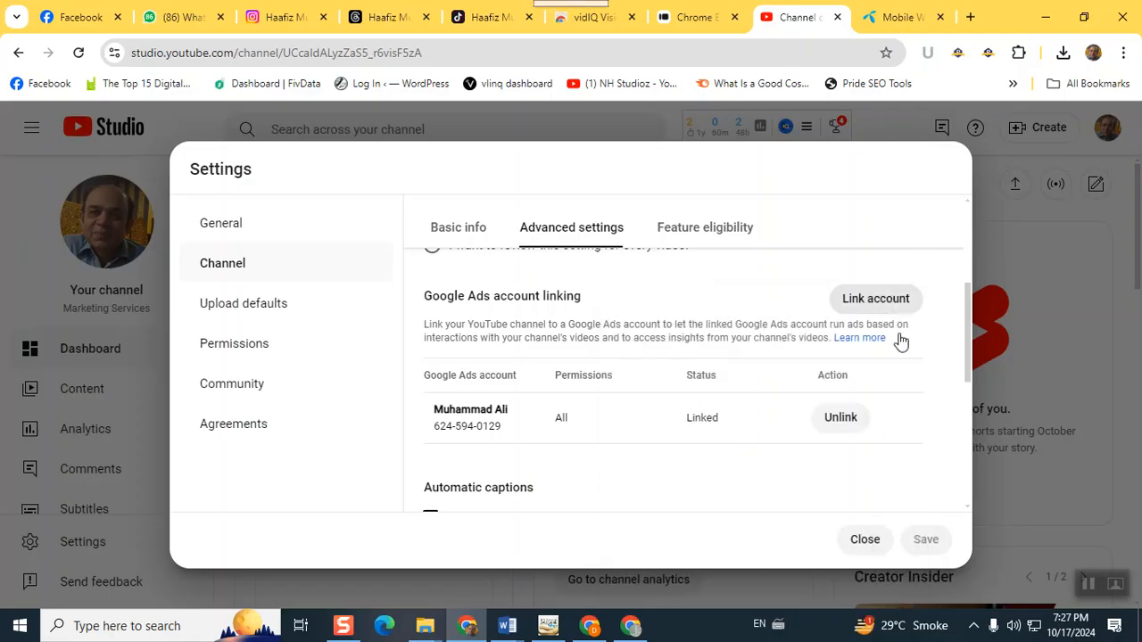
{"action": "left_click", "coordinate": [863, 539]}
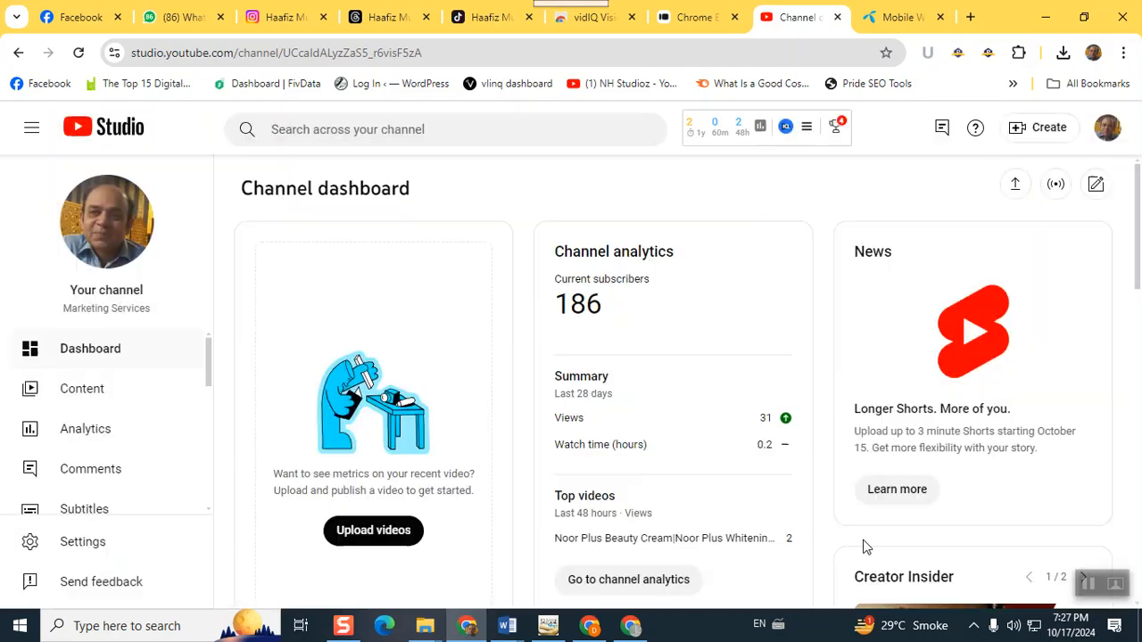